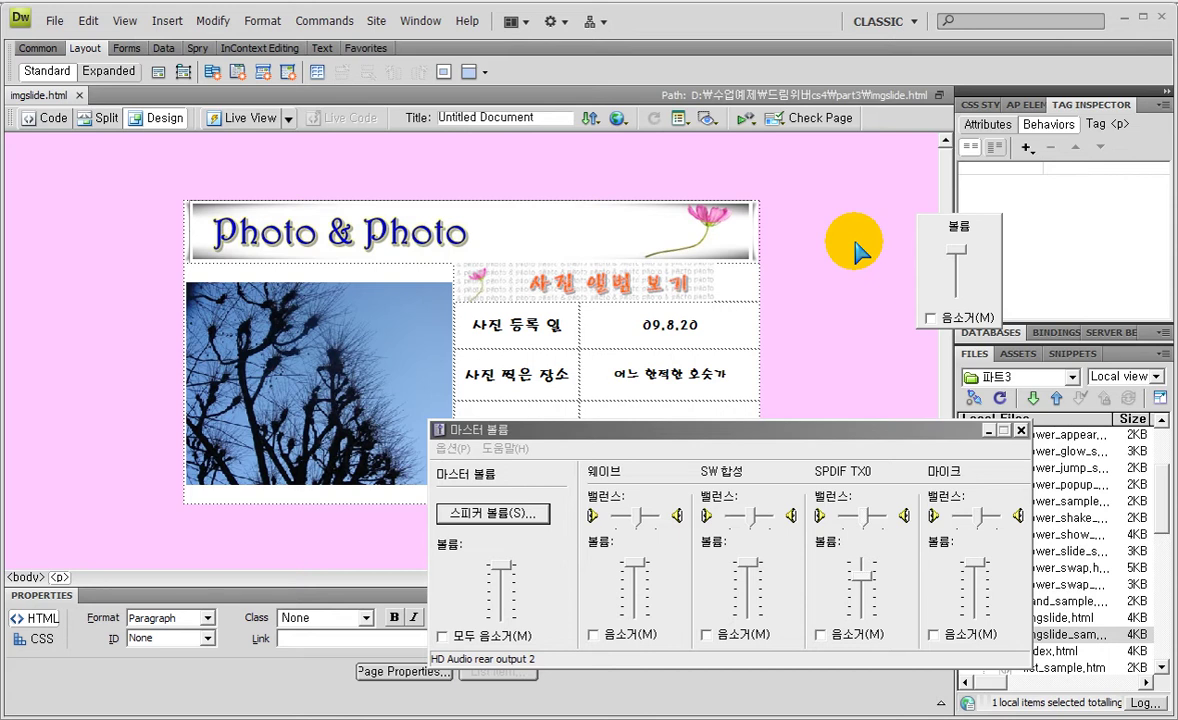
Save the photo album page as a template named imgslide in site 파트3, updating its links
{"action": "left_click", "coordinate": [108, 287]}
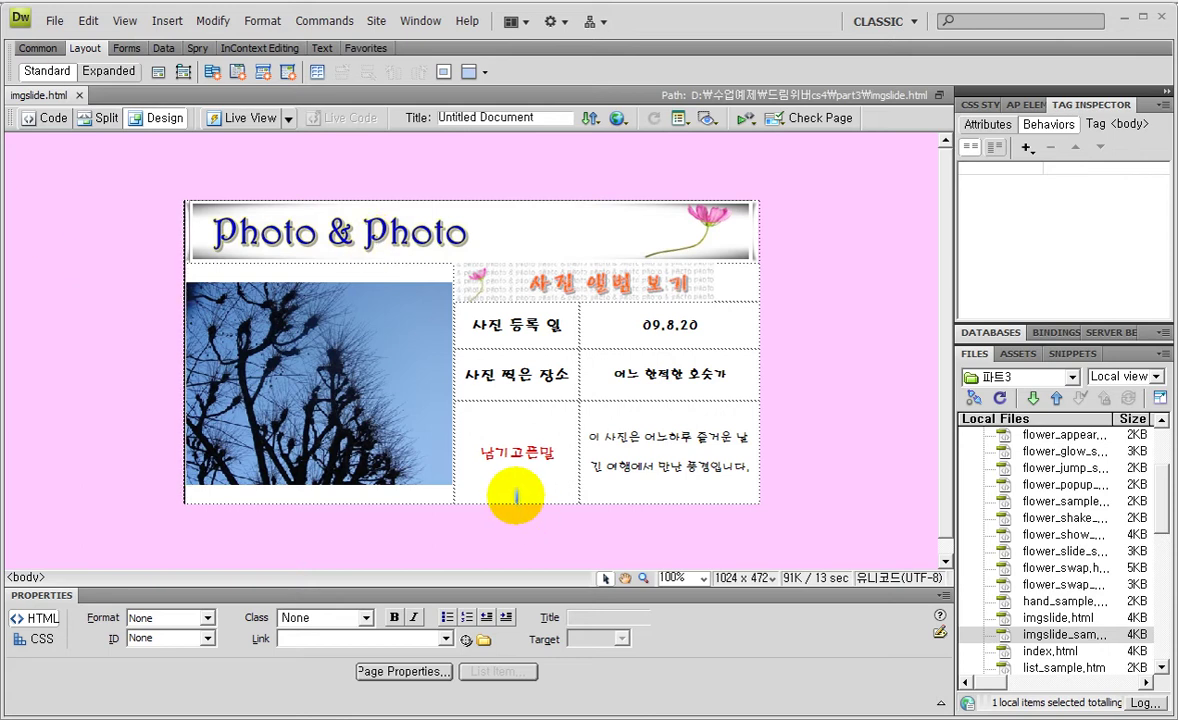
{"action": "left_click", "coordinate": [55, 21]}
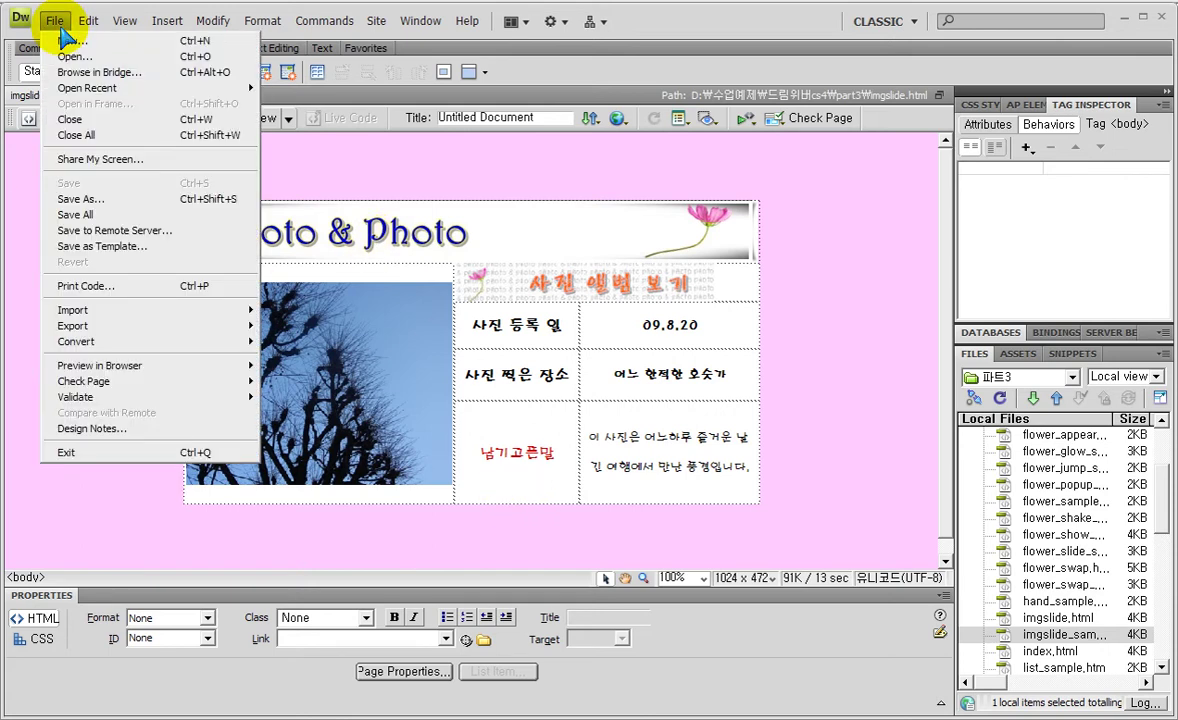
{"action": "left_click", "coordinate": [93, 254]}
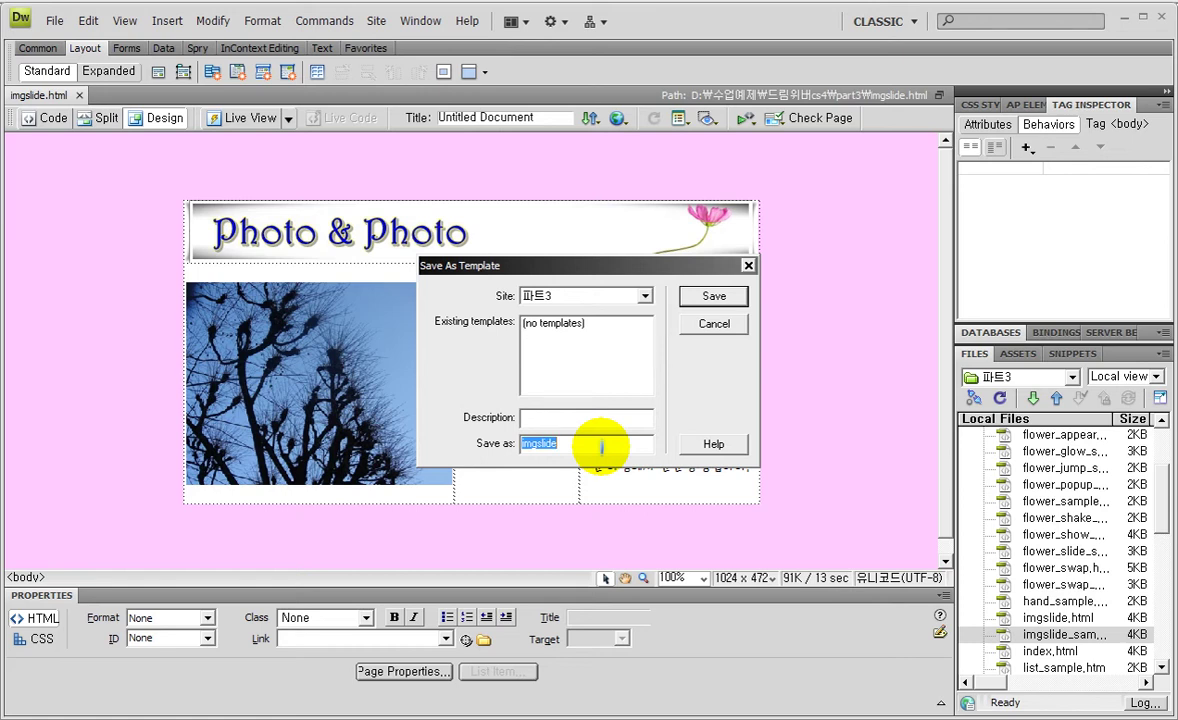
{"action": "key", "text": "ctrl+2"}
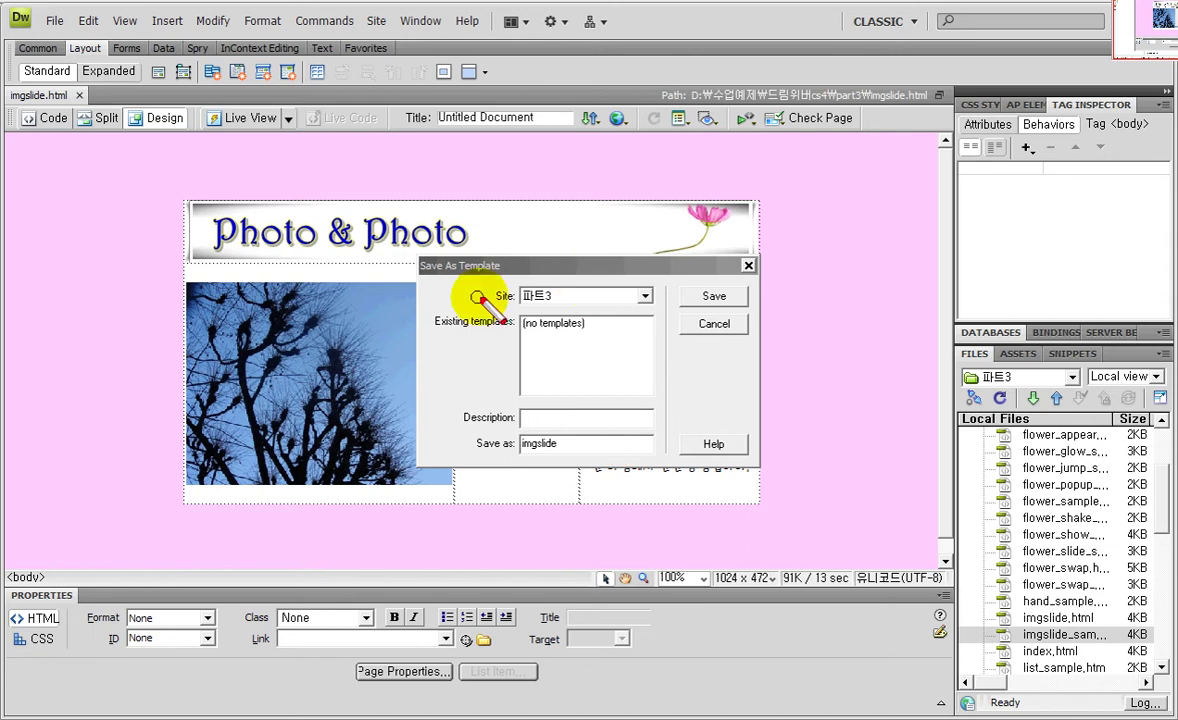
{"action": "left_click_drag", "start_coordinate": [486, 284], "coordinate": [570, 305]}
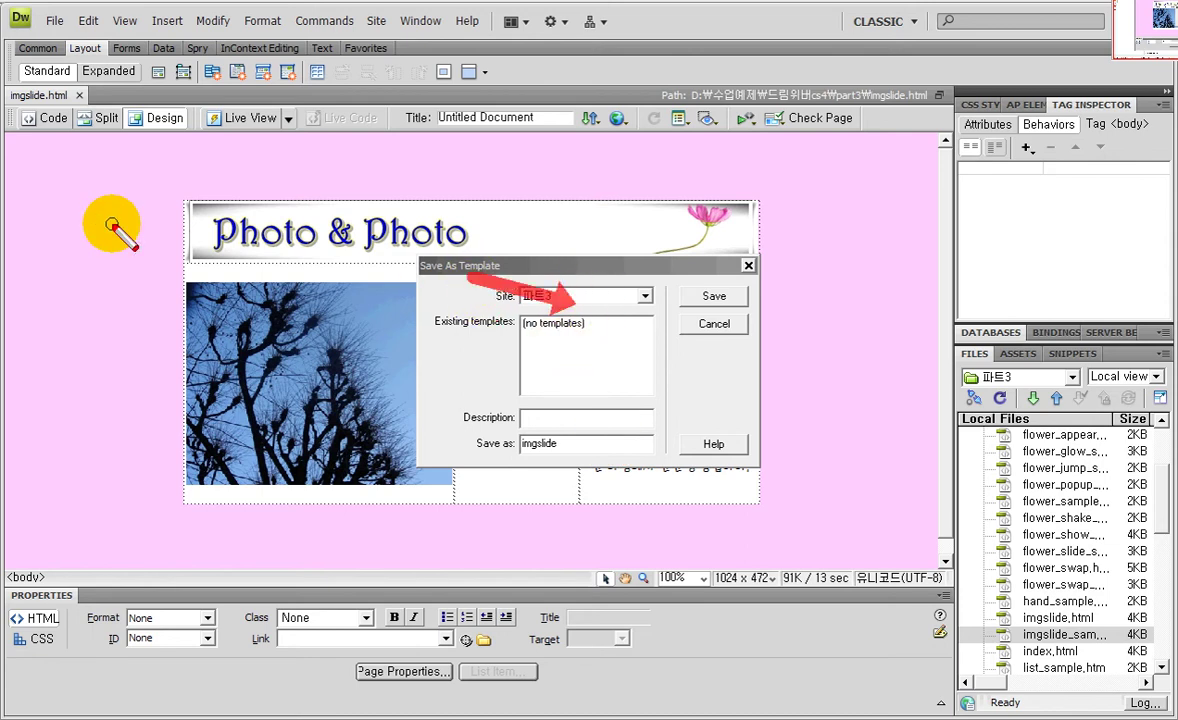
{"action": "key", "text": "e"}
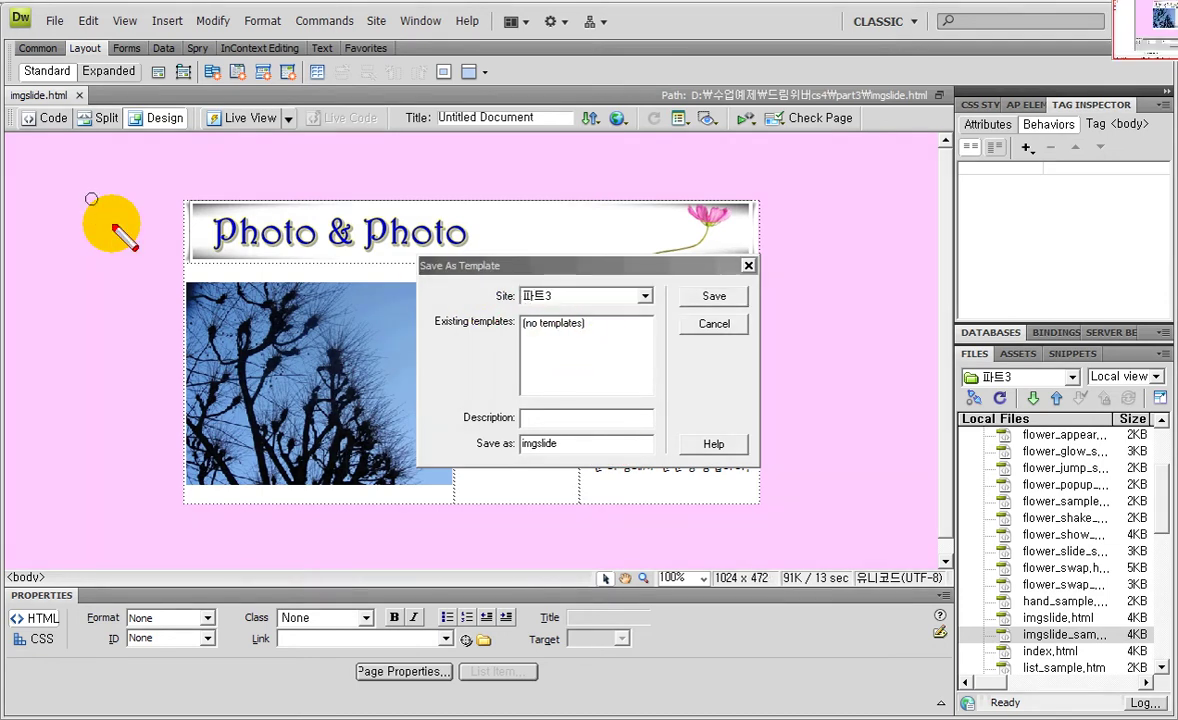
{"action": "left_click_drag", "start_coordinate": [465, 262], "coordinate": [584, 314]}
{"action": "mouse_move", "coordinate": [500, 415]}
{"action": "left_mouse_down"}
{"action": "mouse_move", "coordinate": [592, 466]}
{"action": "mouse_move", "coordinate": [578, 462]}
{"action": "left_mouse_up"}
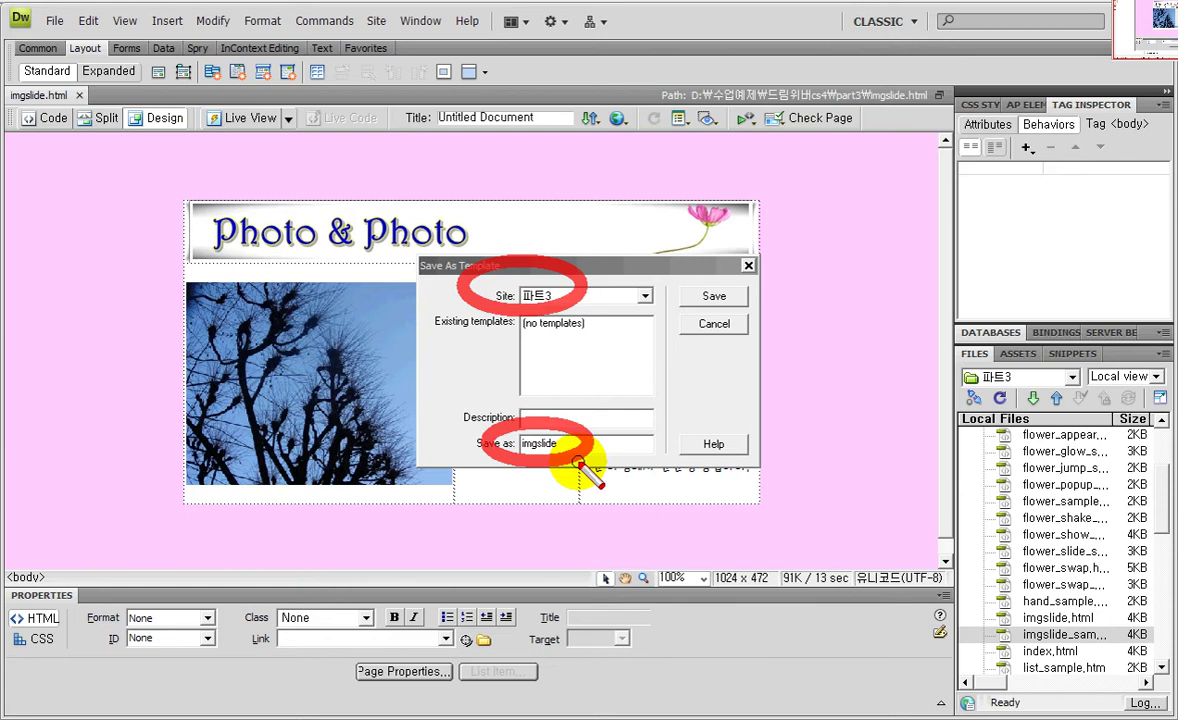
{"action": "key", "text": "Escape"}
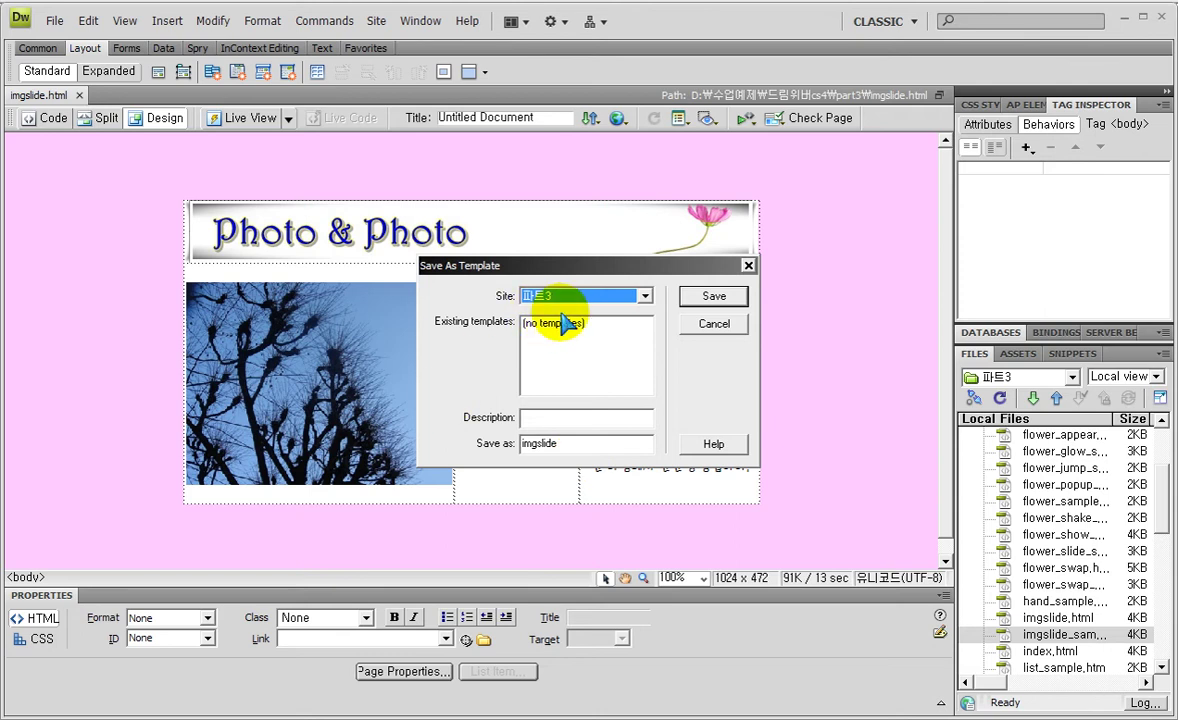
{"action": "left_click", "coordinate": [712, 298]}
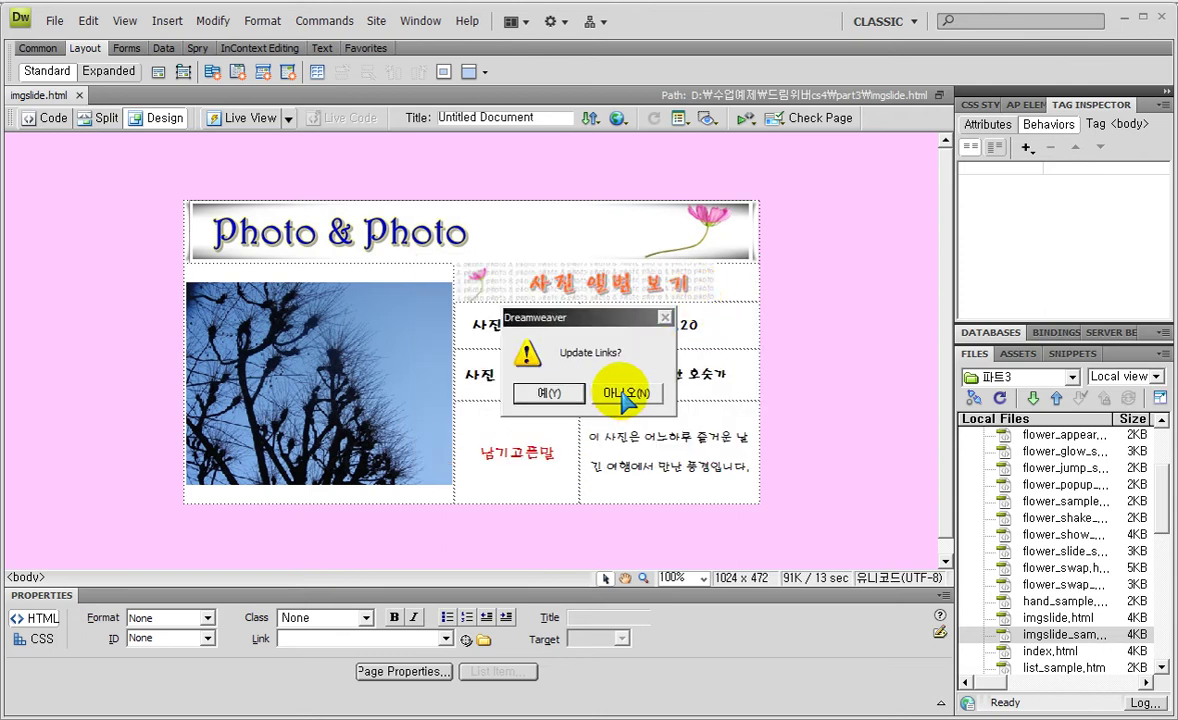
{"action": "left_click", "coordinate": [547, 395]}
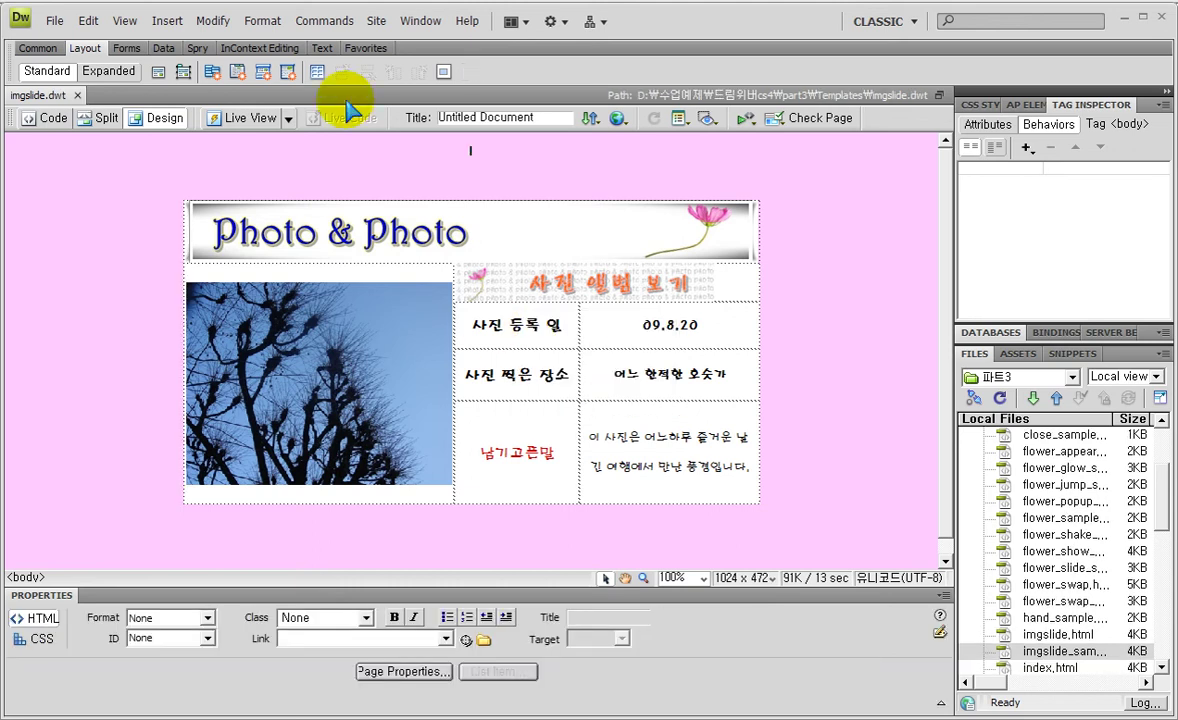
Turn the tree photo into an editable template region named 사진
{"action": "key", "text": "ctrl+grave"}
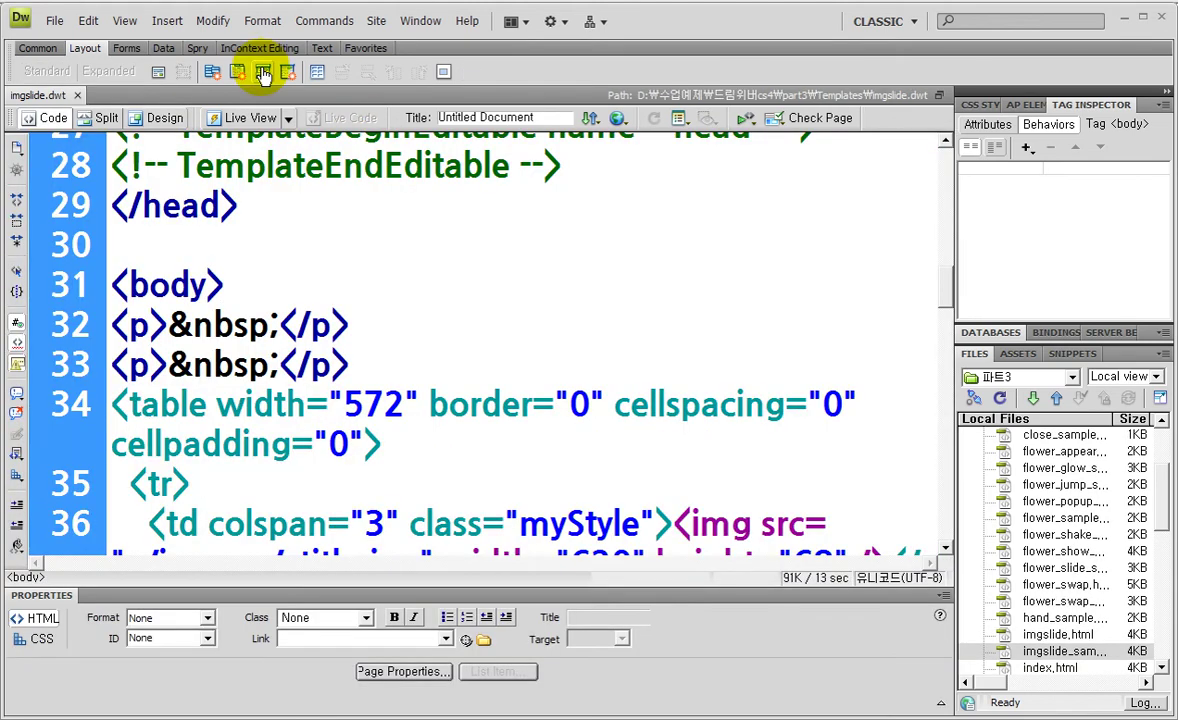
{"action": "left_click", "coordinate": [155, 119]}
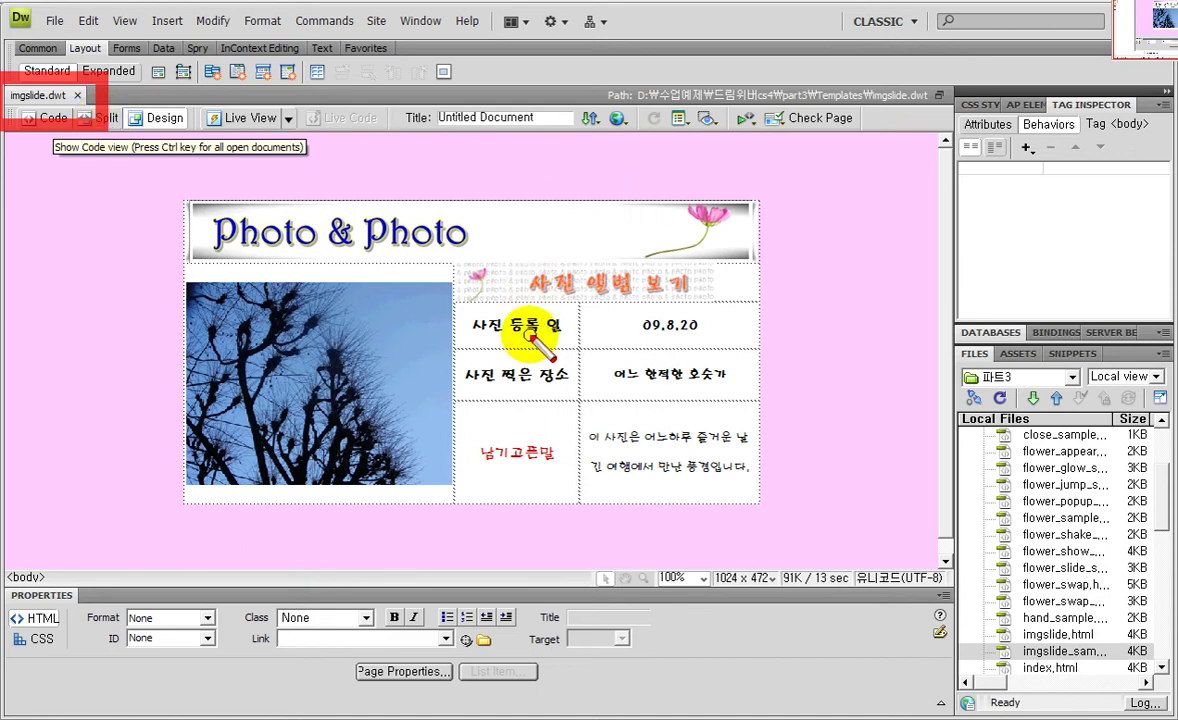
{"action": "left_click", "coordinate": [374, 378]}
{"action": "left_click", "coordinate": [373, 378]}
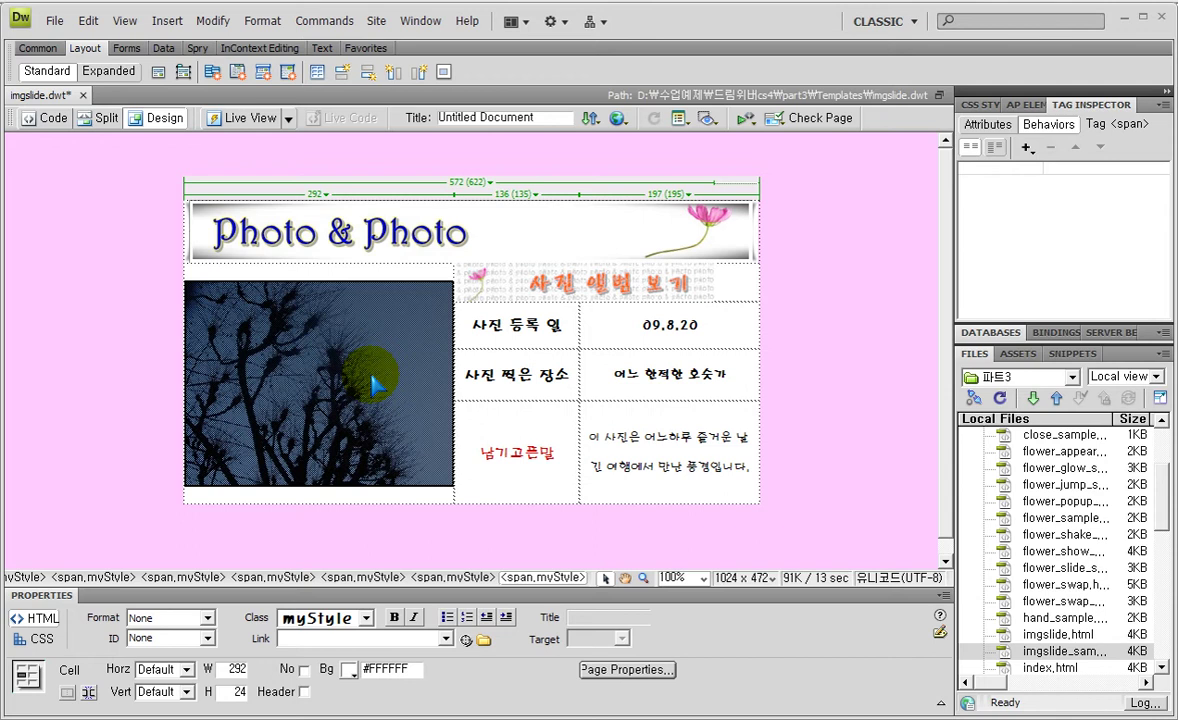
{"action": "right_click", "coordinate": [372, 380]}
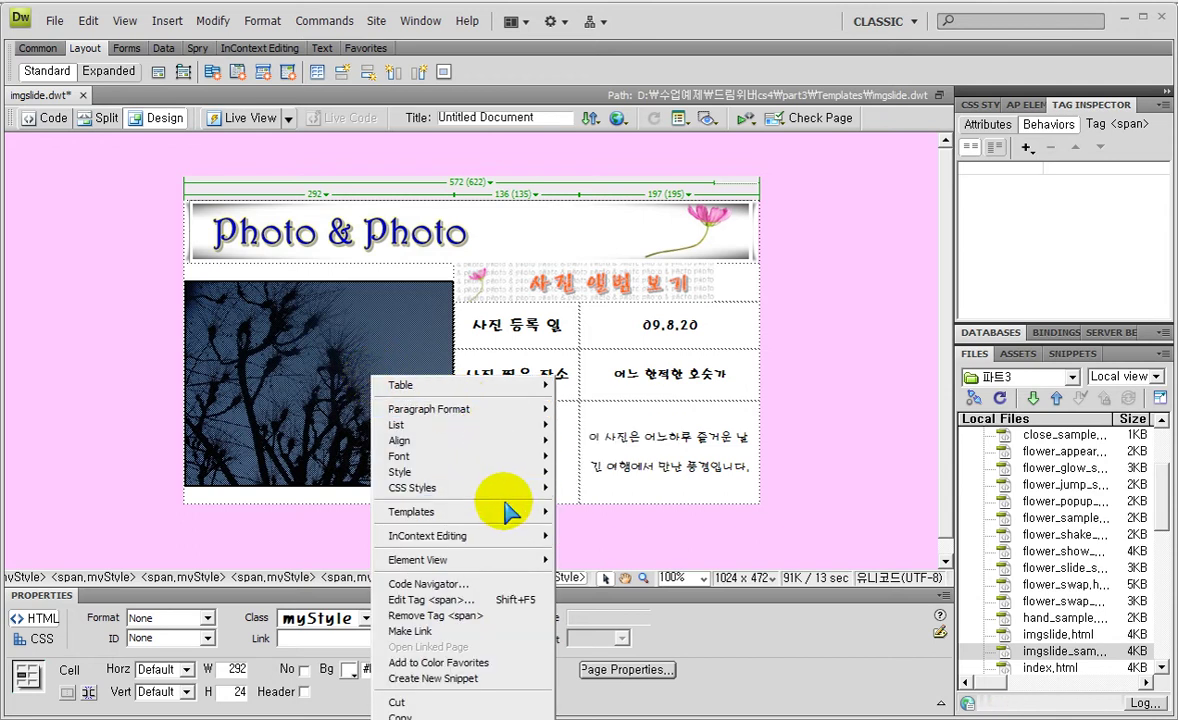
{"action": "mouse_move", "coordinate": [500, 515]}
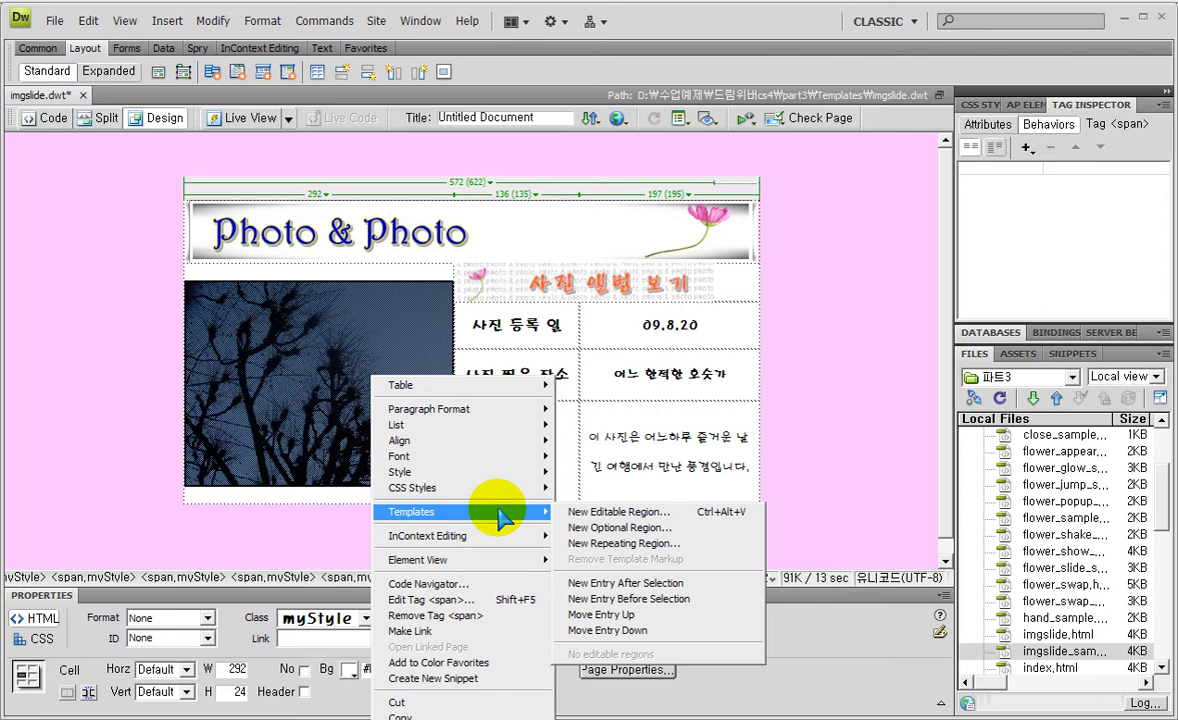
{"action": "left_click", "coordinate": [605, 513]}
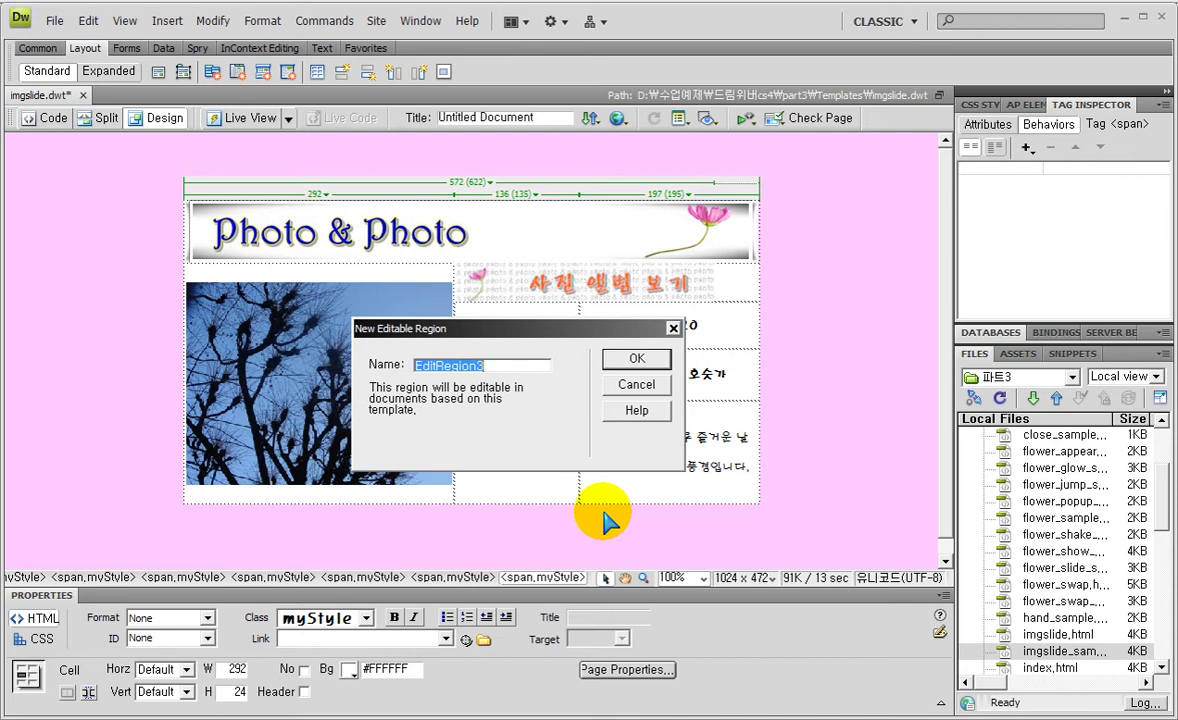
{"action": "type", "text": "사"}
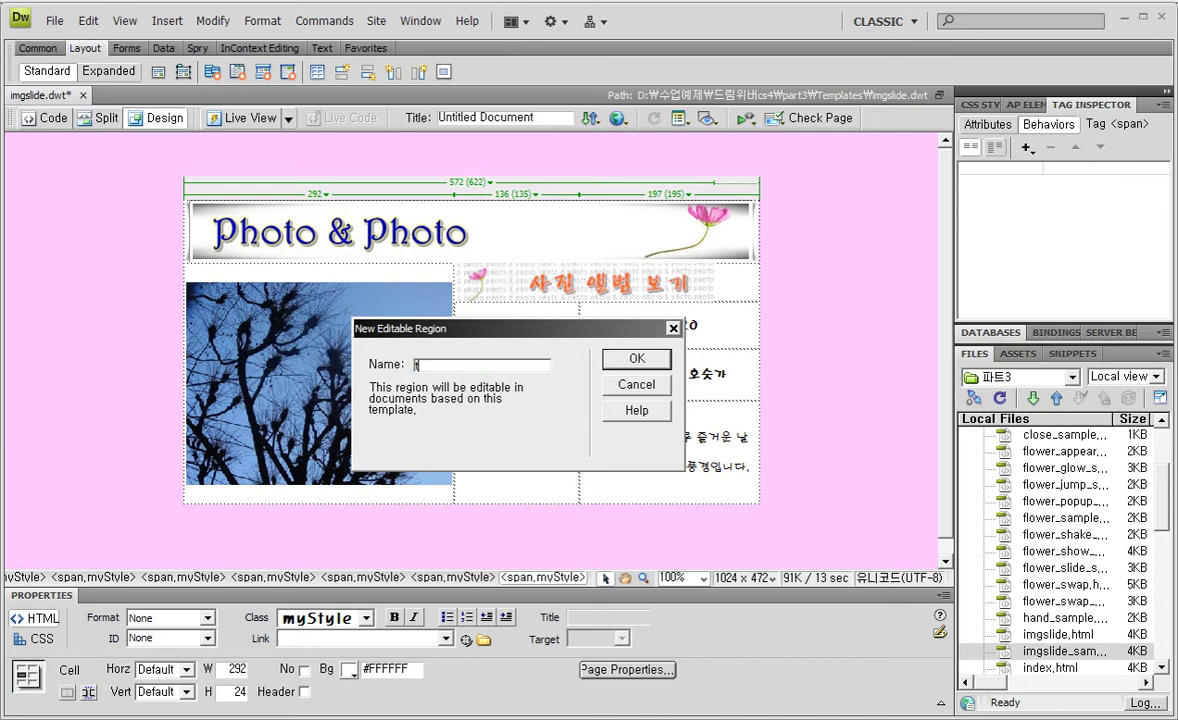
{"action": "type", "text": "진"}
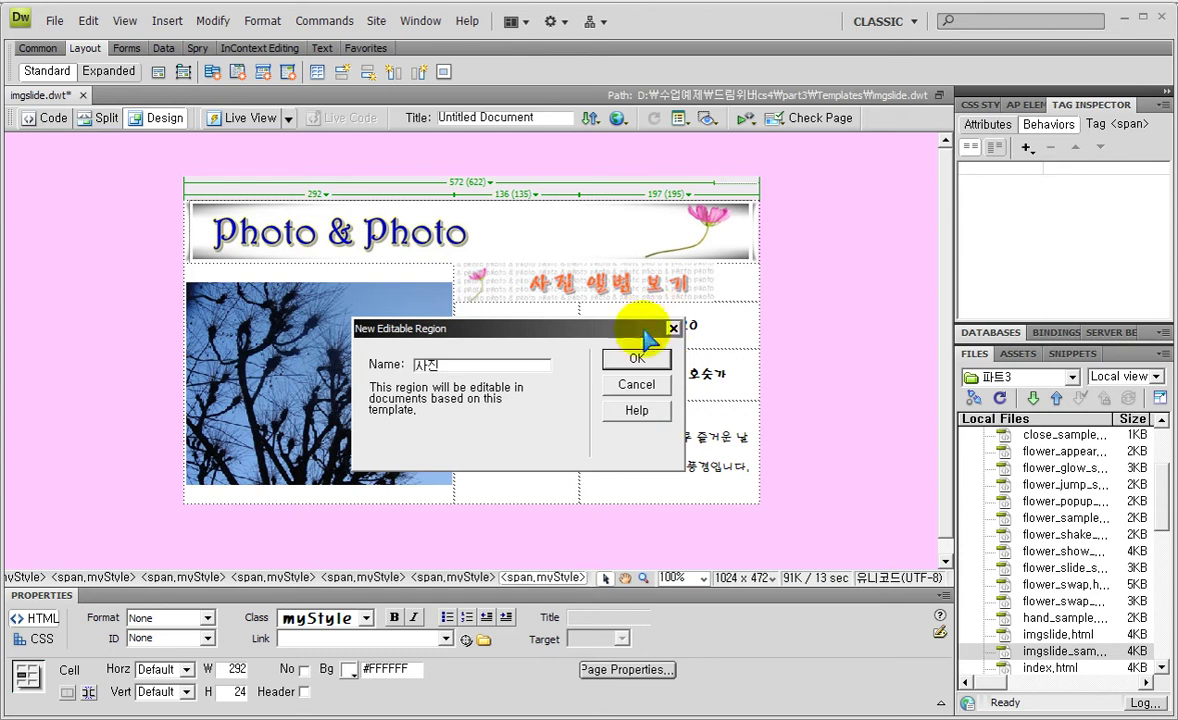
{"action": "left_click", "coordinate": [636, 358]}
{"action": "left_click", "coordinate": [636, 366]}
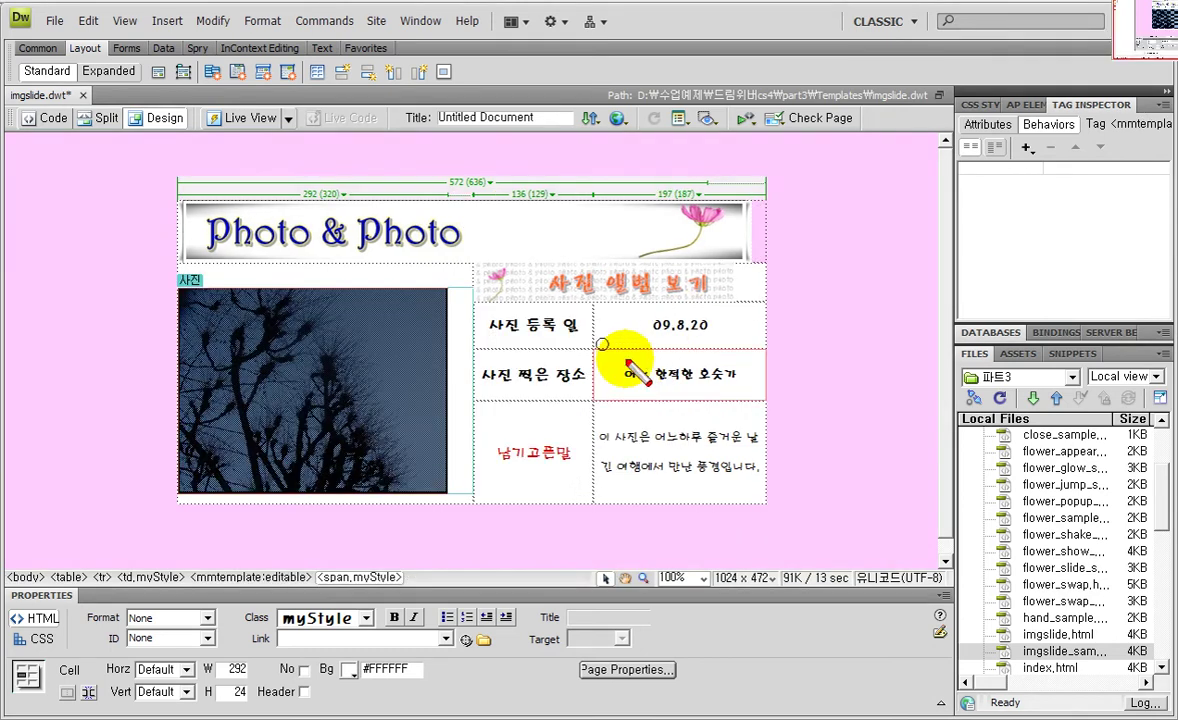
Turn the date text 09.8.20 into an editable template region named 등록일
{"action": "left_click_drag", "start_coordinate": [151, 258], "coordinate": [222, 297]}
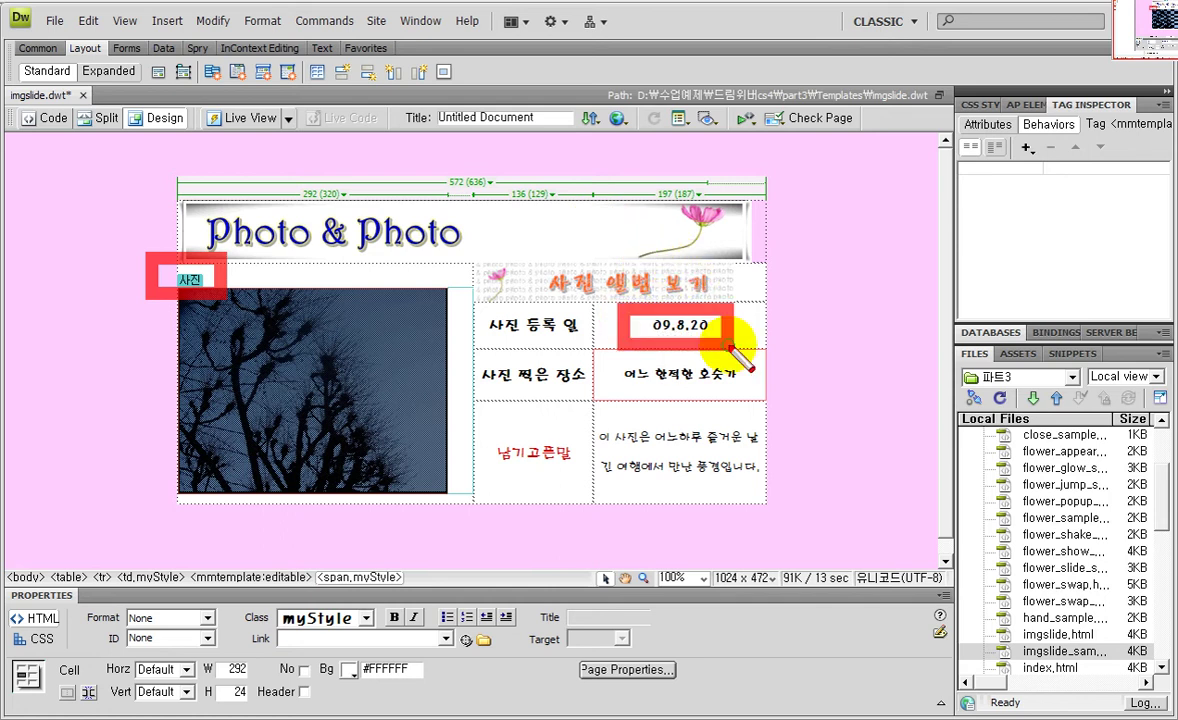
{"action": "left_click_drag", "start_coordinate": [643, 328], "coordinate": [753, 320]}
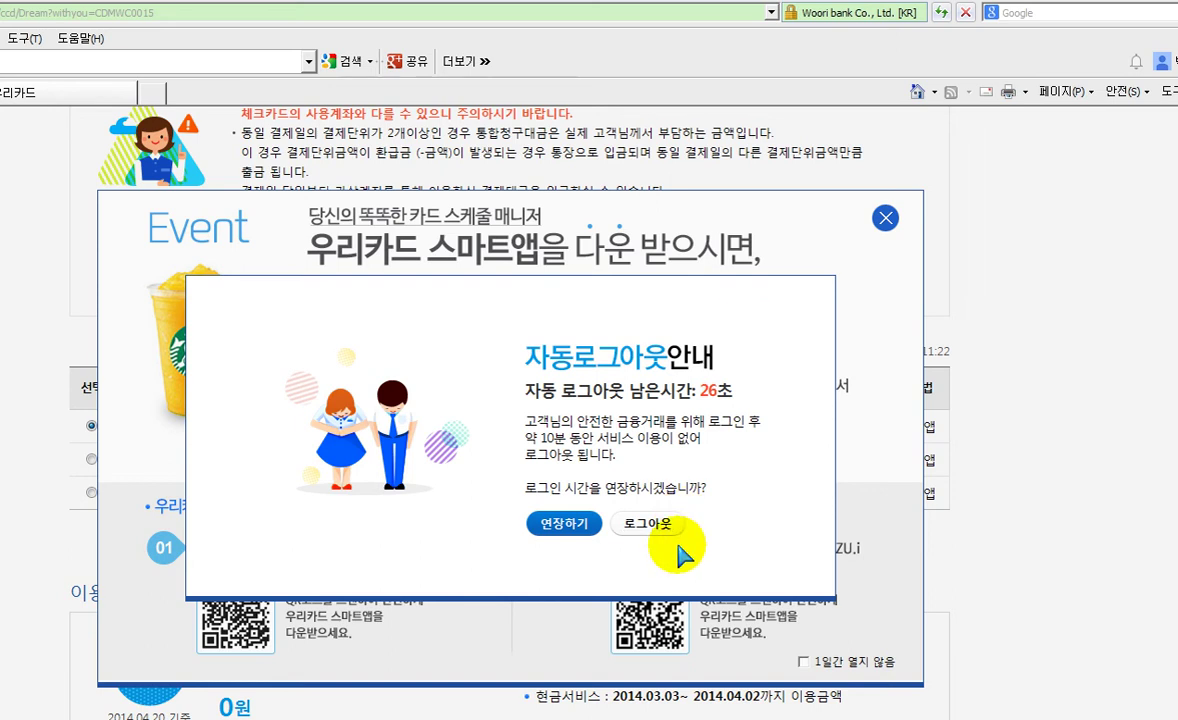
{"action": "left_click", "coordinate": [561, 521]}
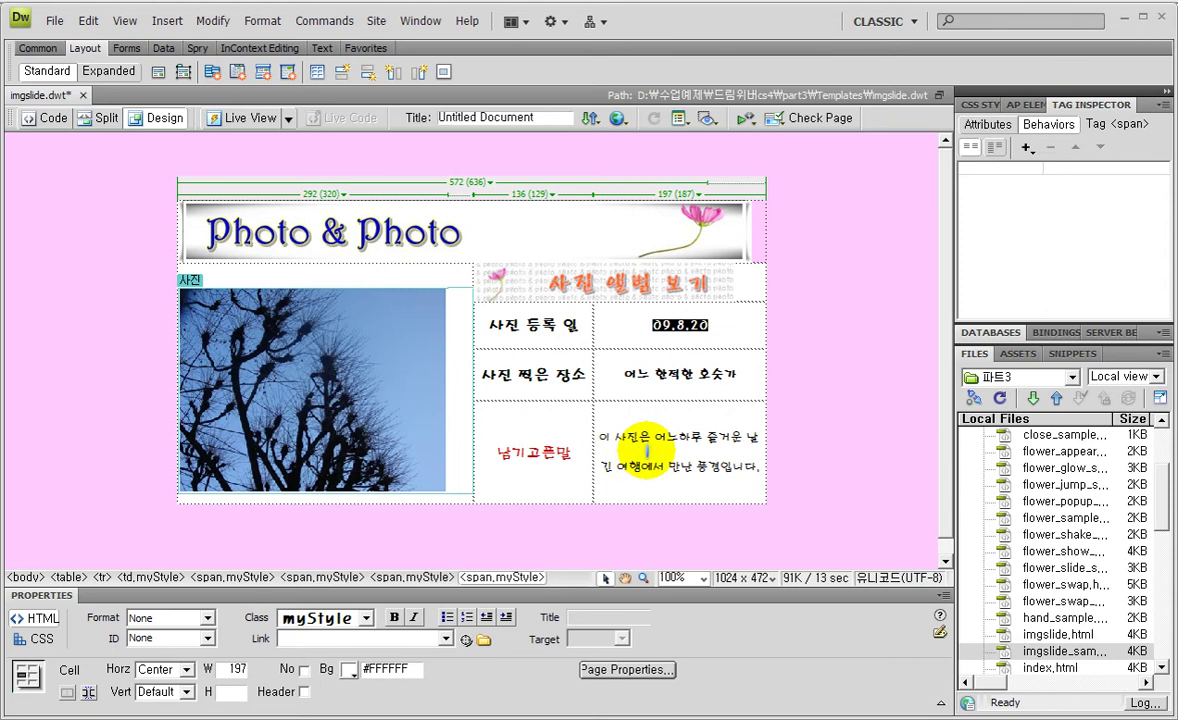
{"action": "right_click", "coordinate": [683, 328]}
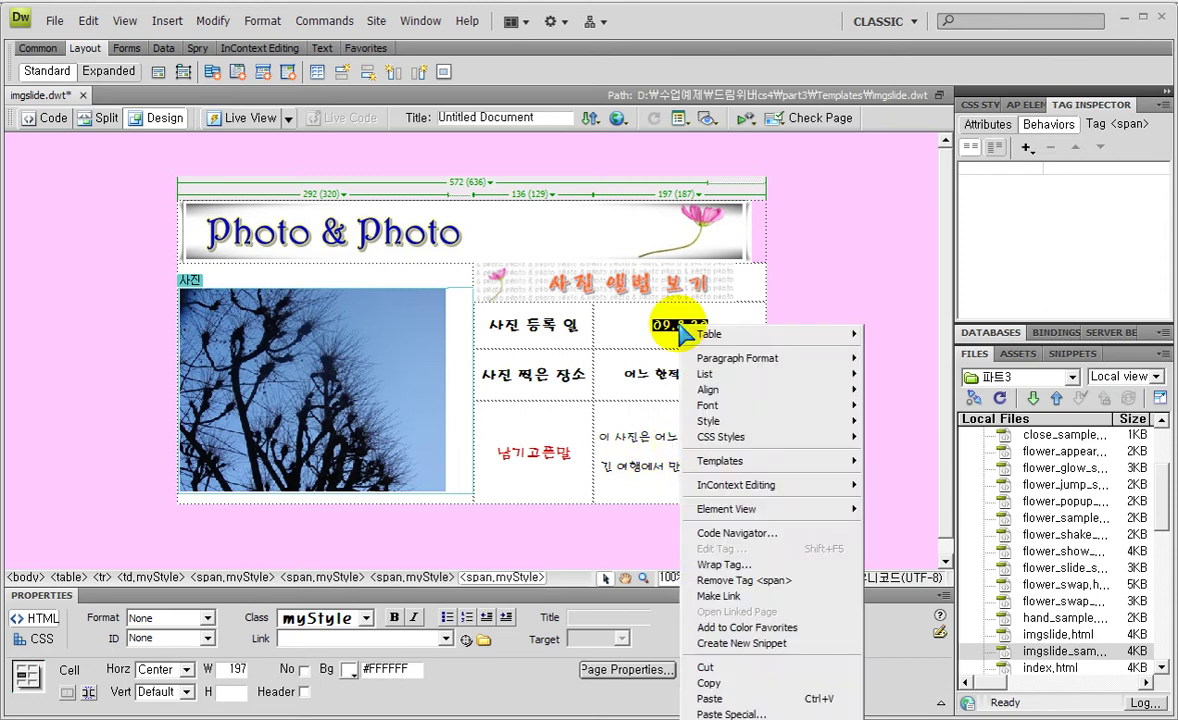
{"action": "mouse_move", "coordinate": [720, 466]}
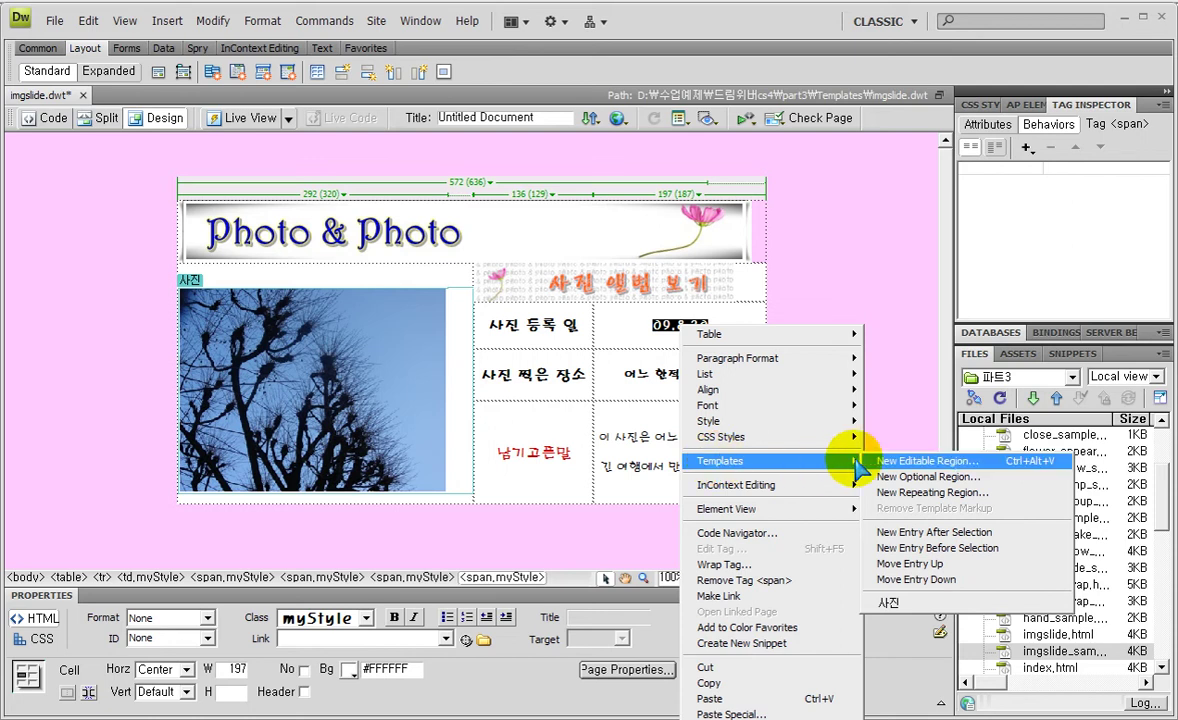
{"action": "left_click", "coordinate": [905, 462]}
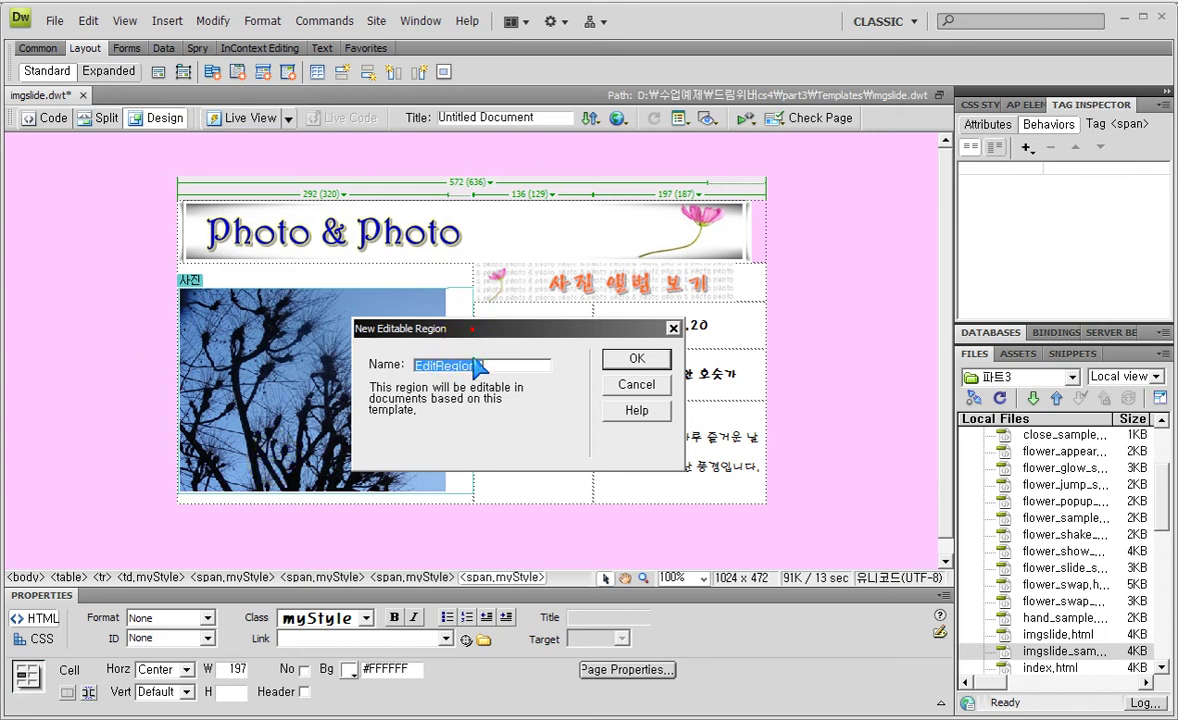
{"action": "left_click_drag", "start_coordinate": [470, 326], "coordinate": [469, 437]}
{"action": "type", "text": "등록일"}
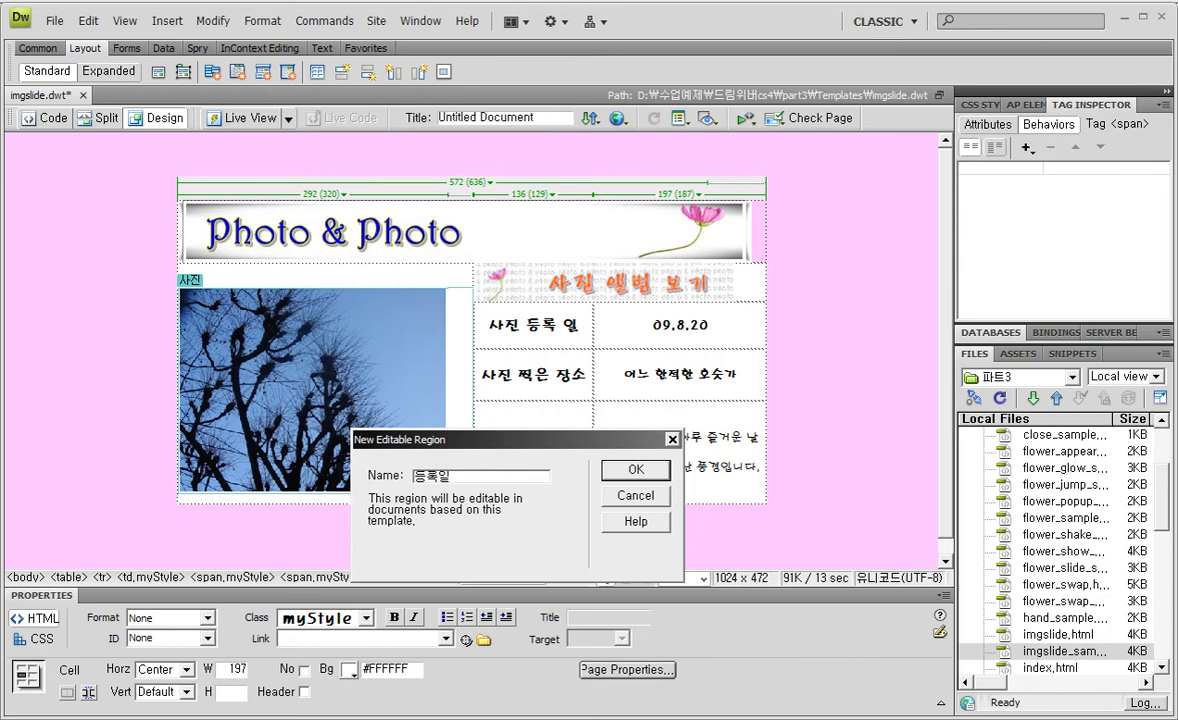
{"action": "left_click", "coordinate": [630, 470]}
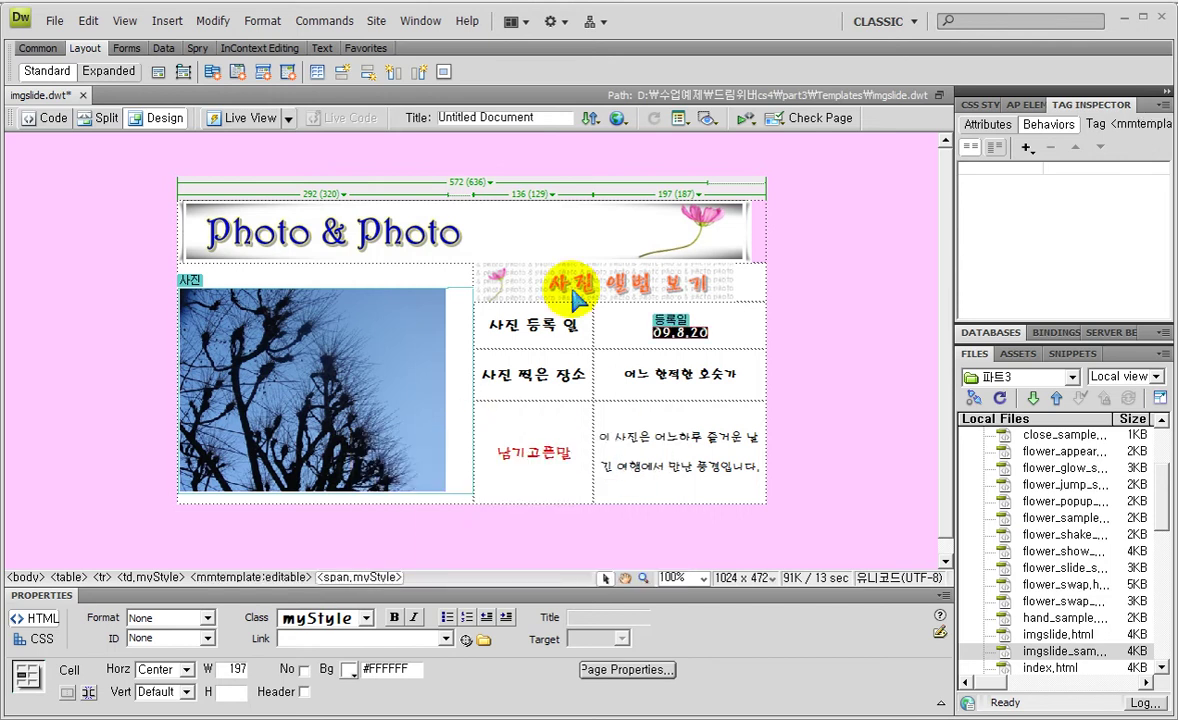
Turn the place text beside 사진 찍은 장소 into an editable template region named 장소
{"action": "left_click_drag", "start_coordinate": [617, 373], "coordinate": [760, 375]}
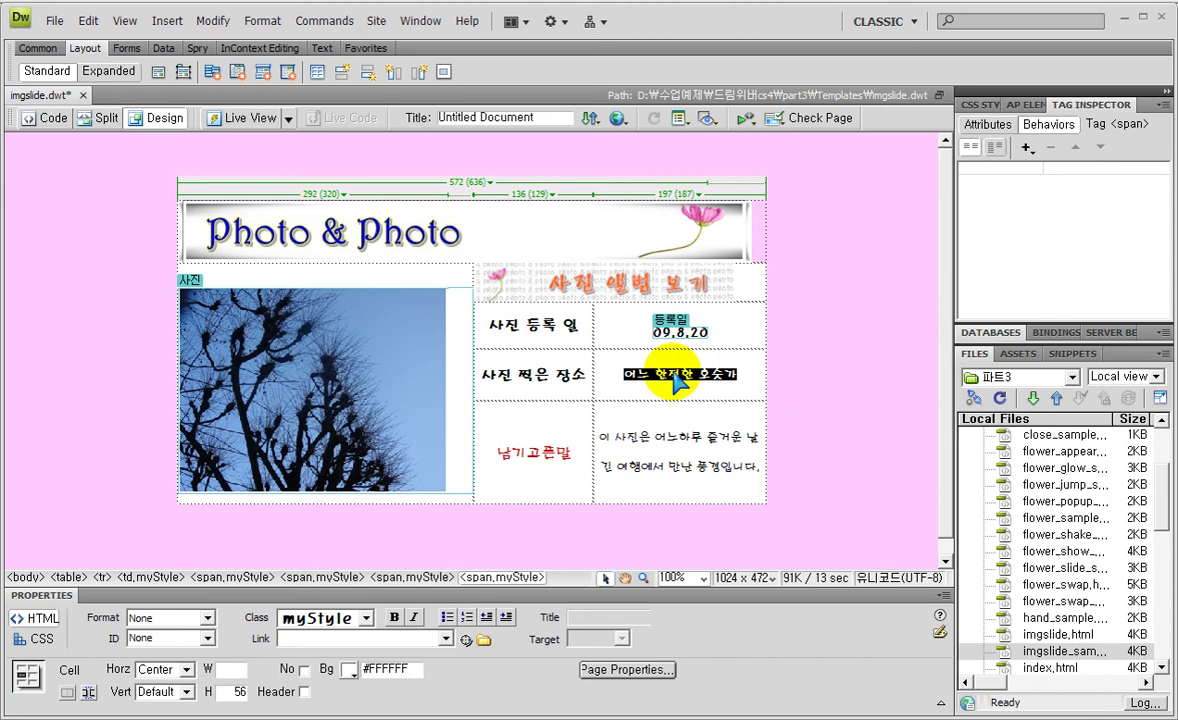
{"action": "right_click", "coordinate": [603, 358]}
{"action": "right_click", "coordinate": [670, 371]}
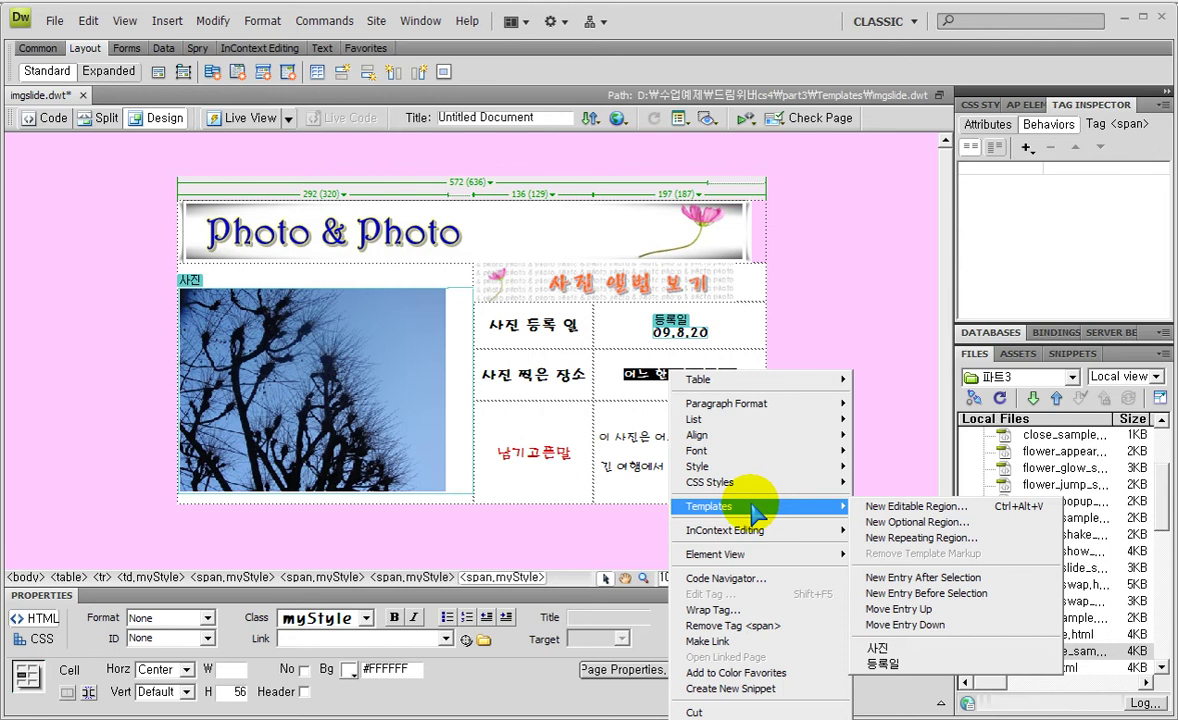
{"action": "left_click", "coordinate": [896, 506]}
{"action": "type", "text": "장소"}
{"action": "key", "text": "Return"}
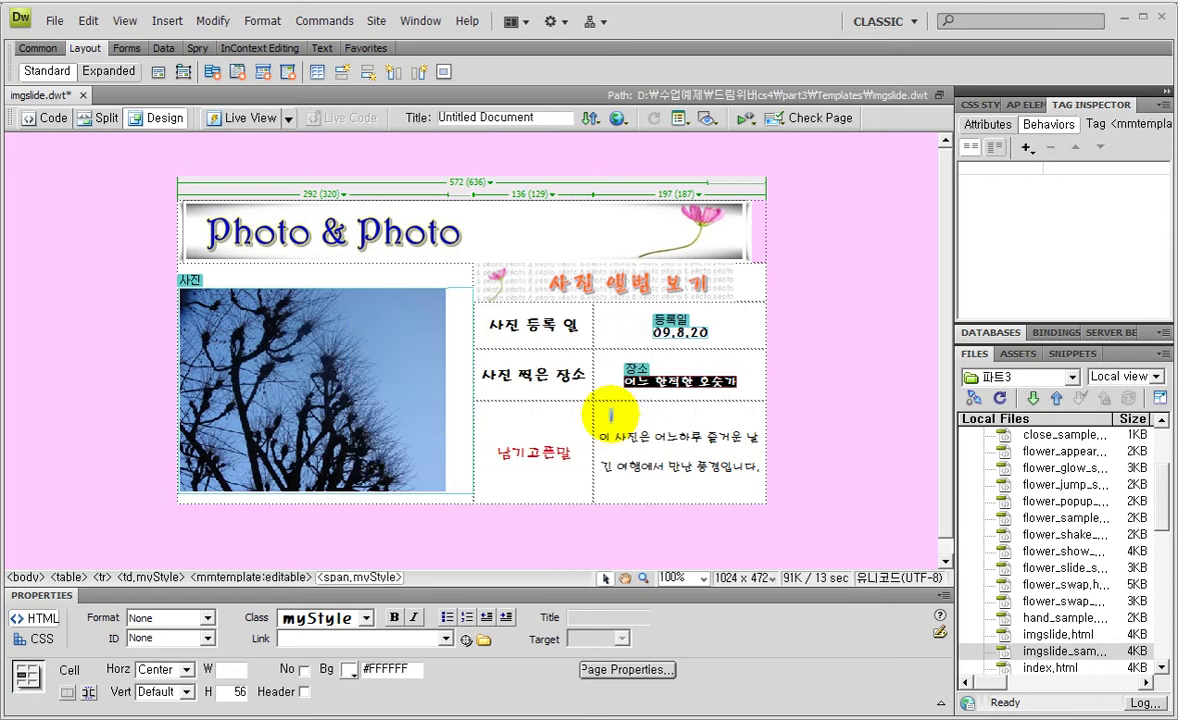
Turn the two-line message beside 남기고픈말 into an editable region named 남길말, and close the template with its changes saved
{"action": "left_click_drag", "start_coordinate": [598, 437], "coordinate": [757, 494]}
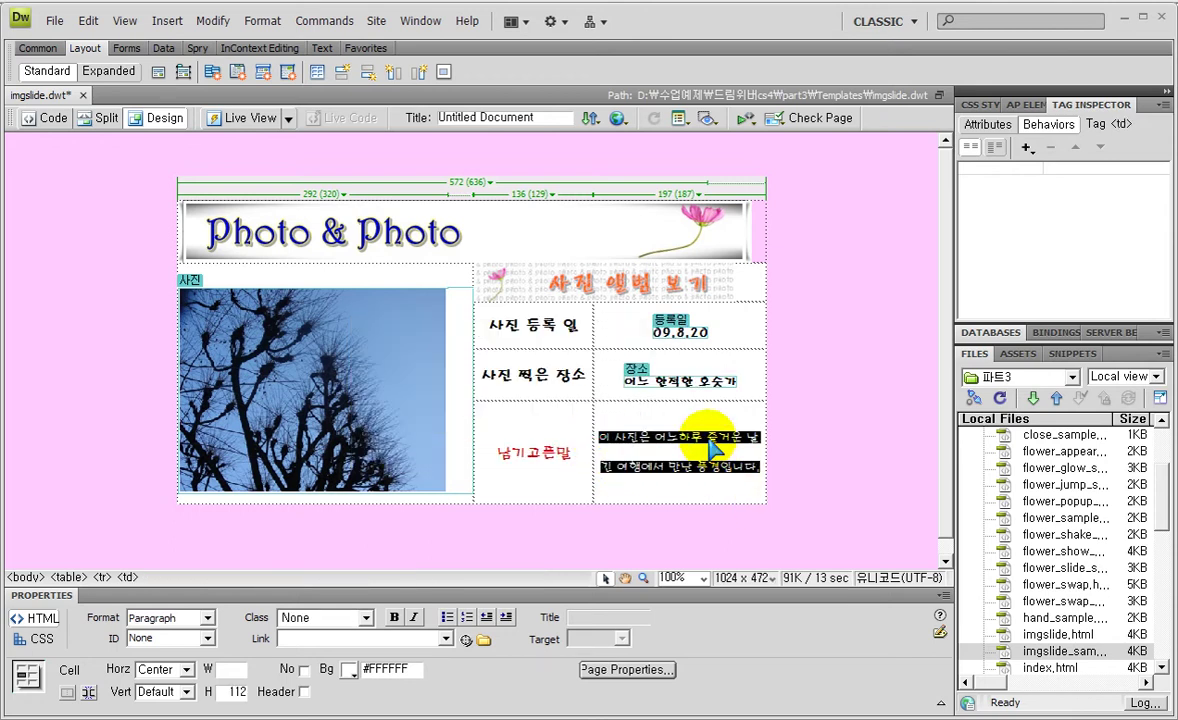
{"action": "right_click", "coordinate": [713, 448]}
{"action": "mouse_move", "coordinate": [762, 216]}
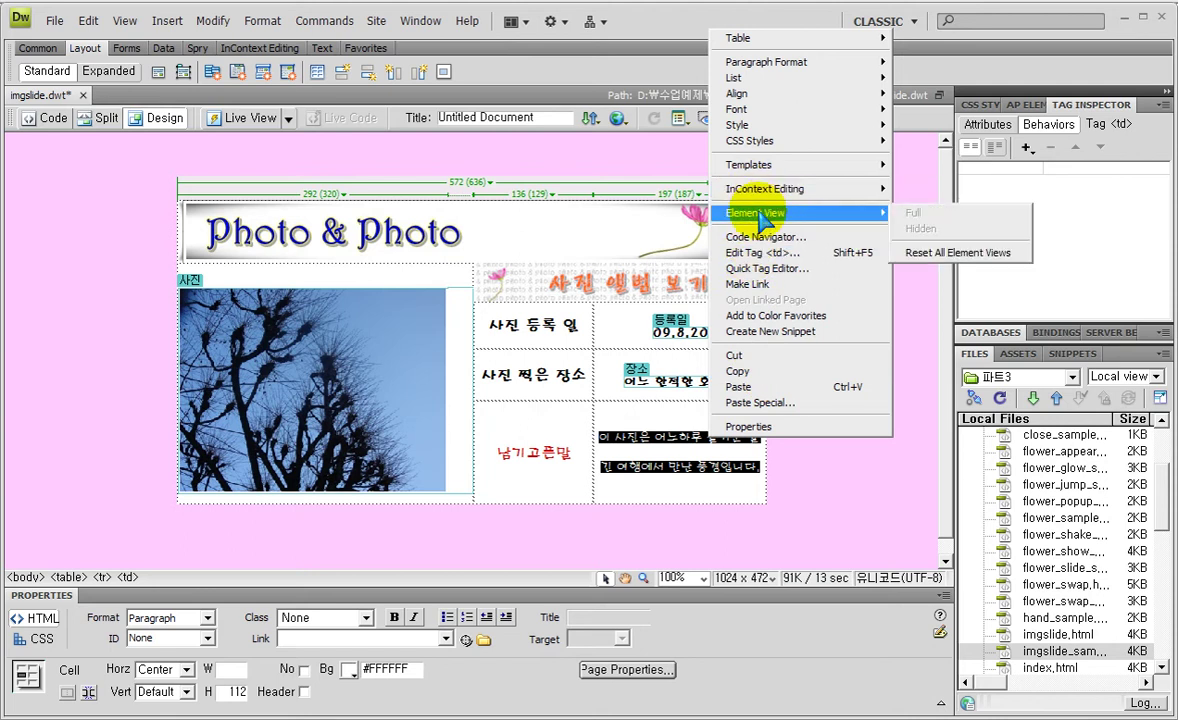
{"action": "mouse_move", "coordinate": [740, 165]}
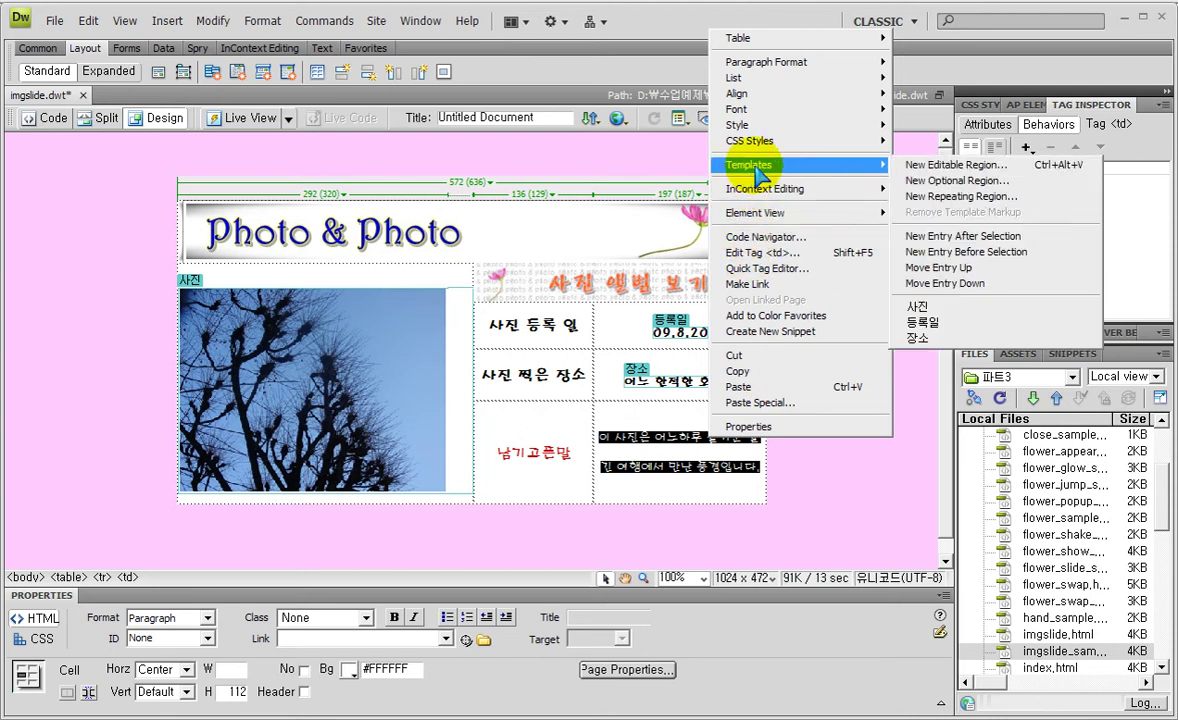
{"action": "left_click", "coordinate": [968, 166]}
{"action": "type", "text": "남길말"}
{"action": "key", "text": "Return"}
{"action": "left_click", "coordinate": [83, 95]}
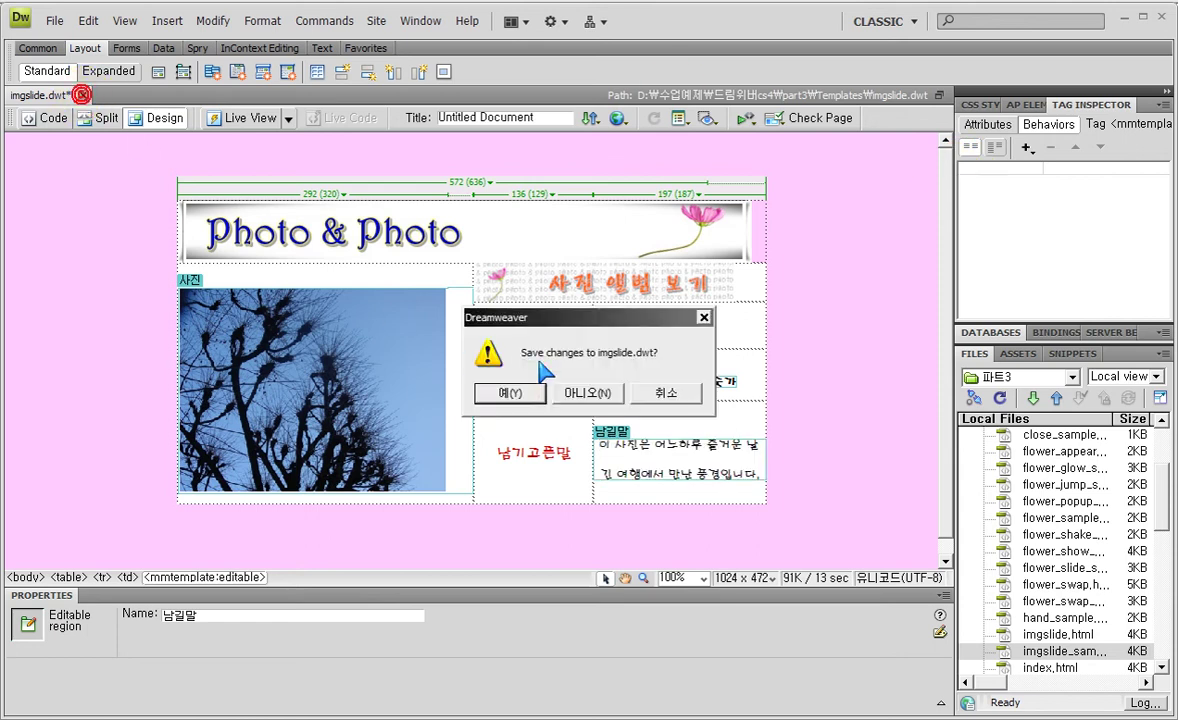
{"action": "left_click", "coordinate": [512, 394]}
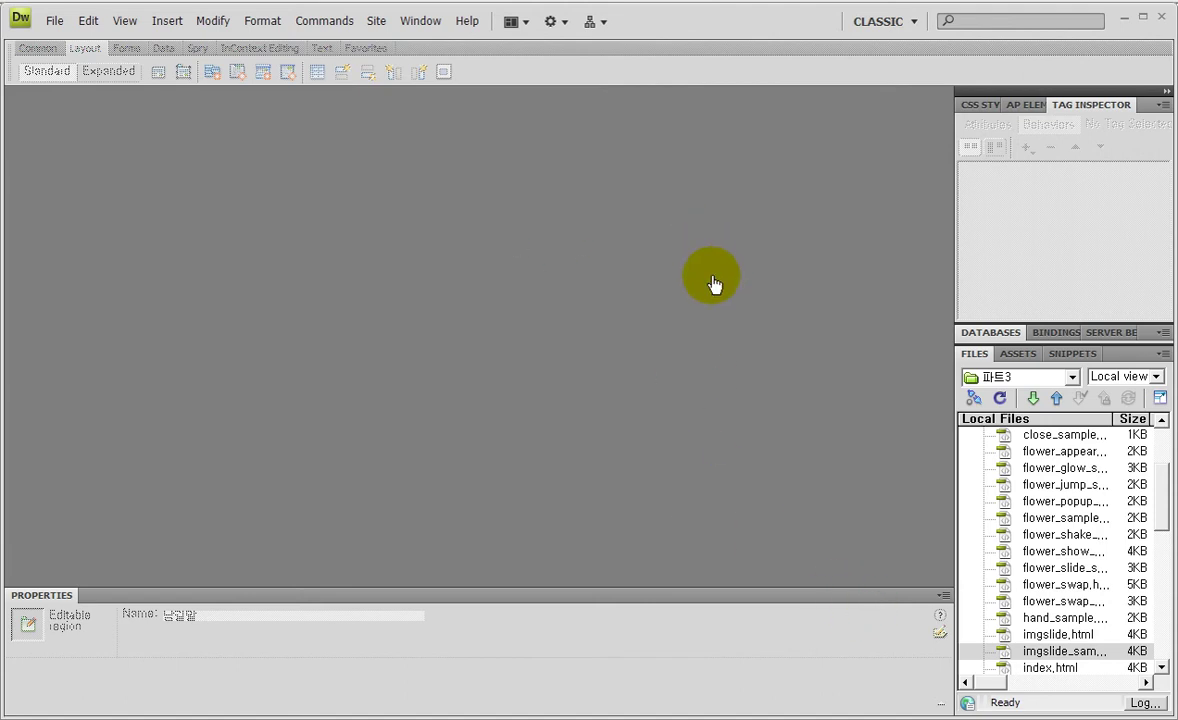
Create a new page from the imgslide template of the 파트3 site, keeping it updated when the template changes
{"action": "left_click", "coordinate": [716, 292]}
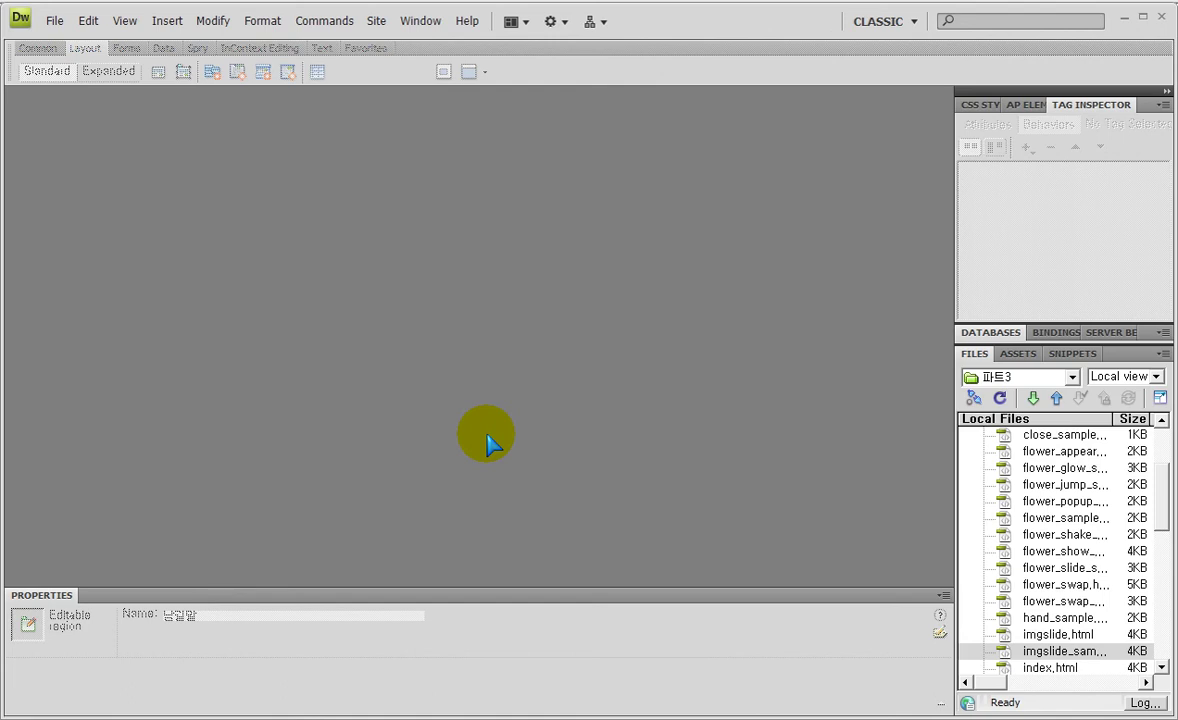
{"action": "left_click", "coordinate": [44, 22]}
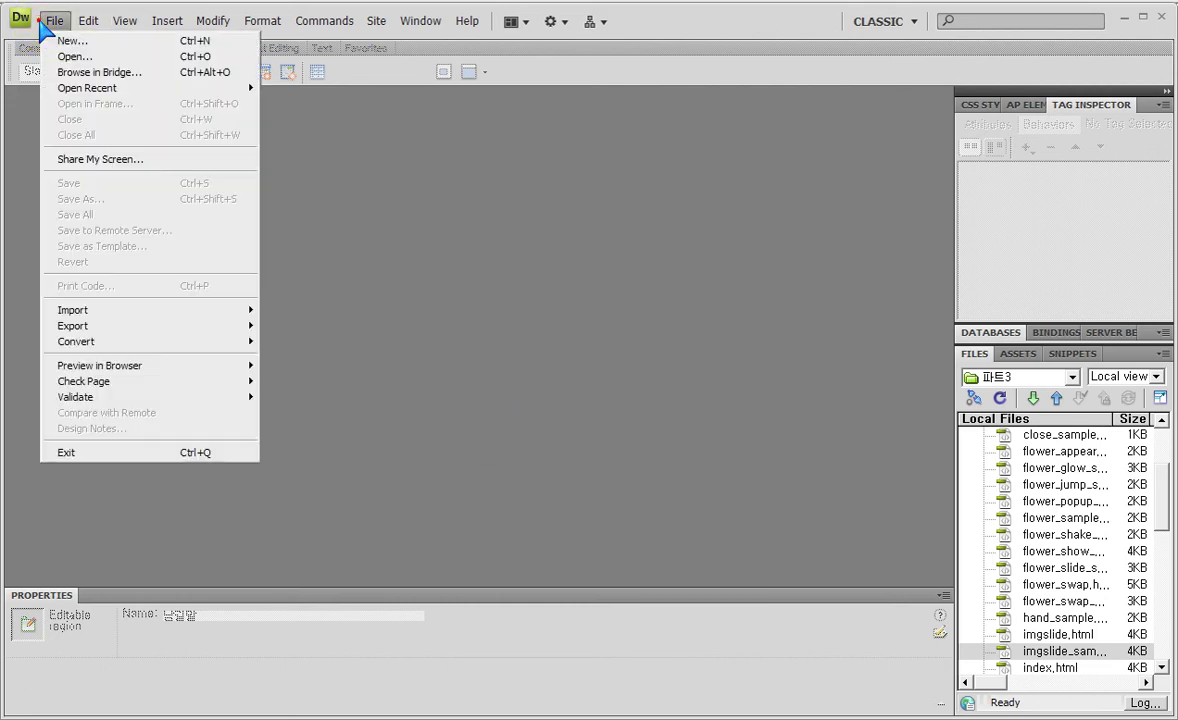
{"action": "left_click", "coordinate": [56, 41]}
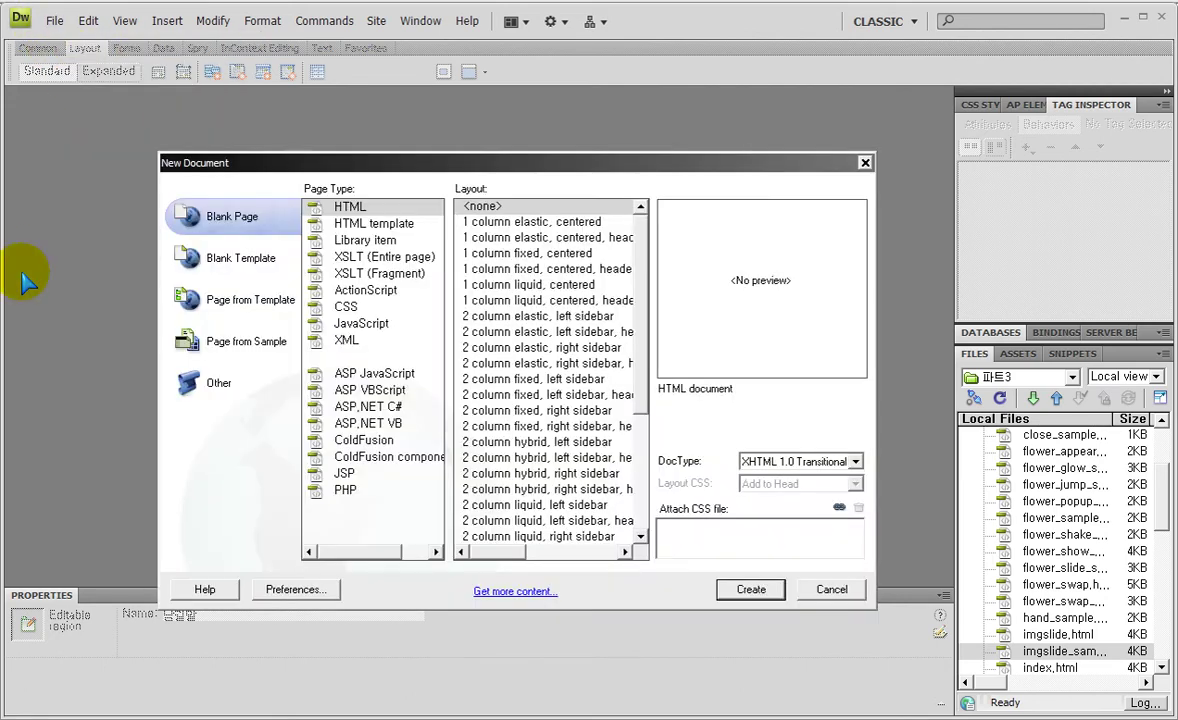
{"action": "left_click", "coordinate": [228, 303]}
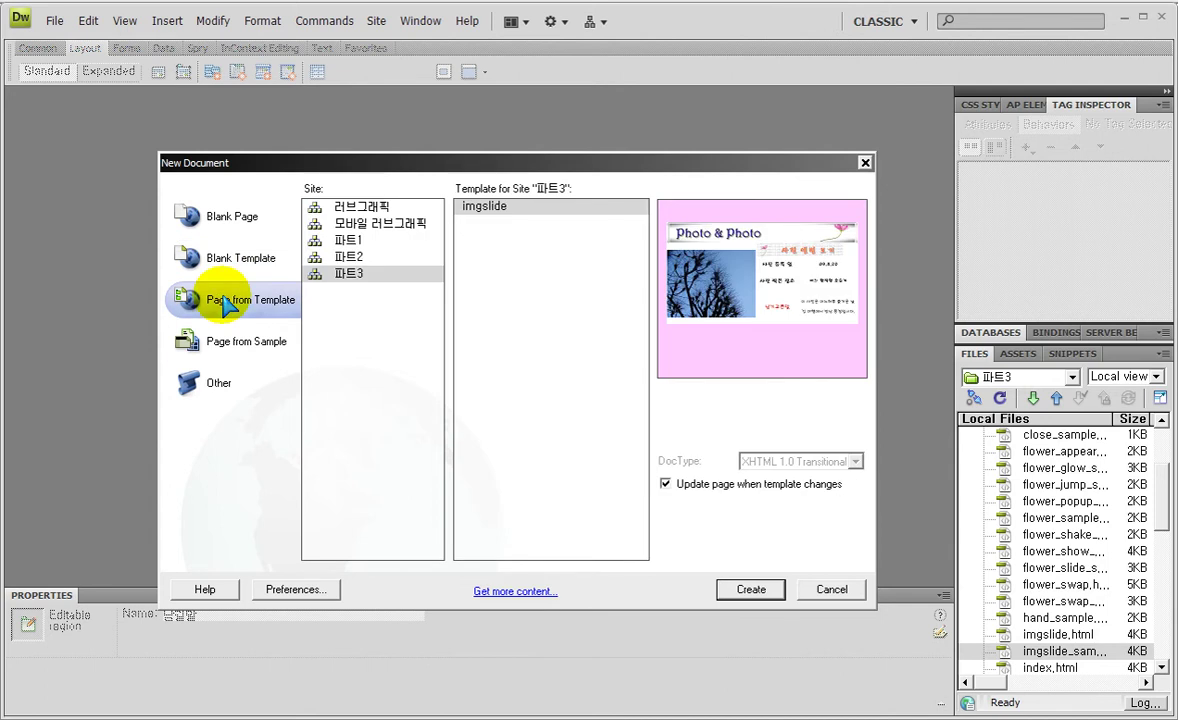
{"action": "left_click_drag", "start_coordinate": [157, 273], "coordinate": [301, 324]}
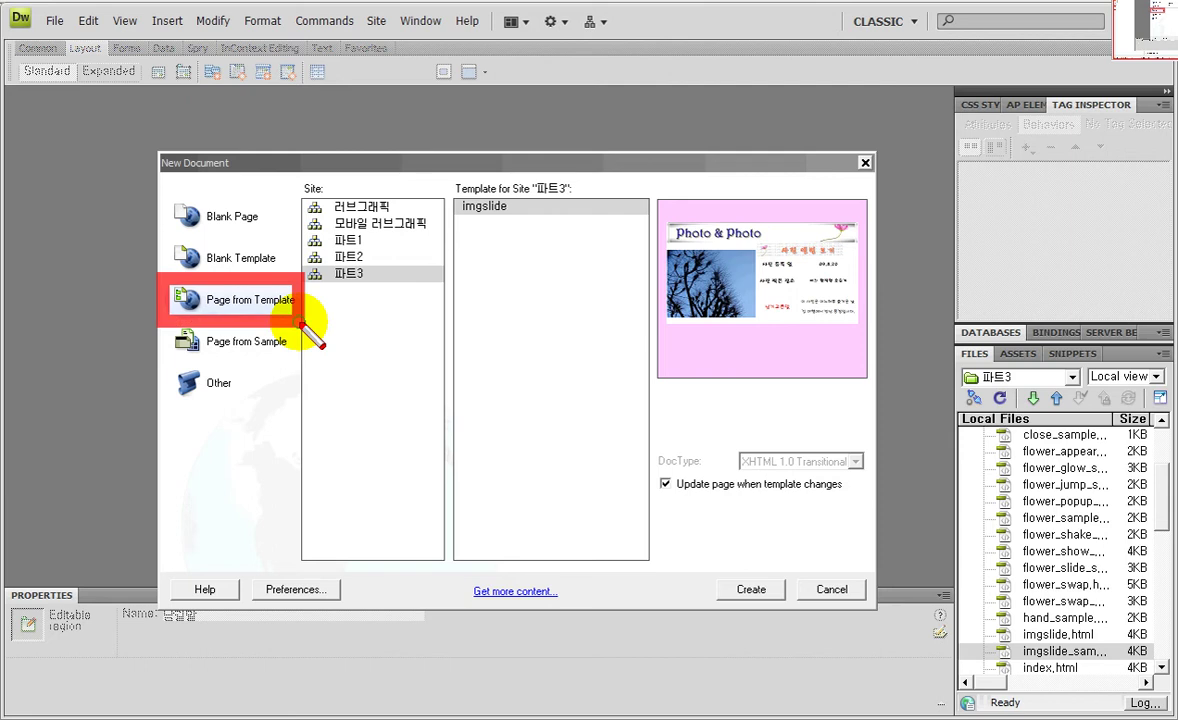
{"action": "left_click_drag", "start_coordinate": [308, 256], "coordinate": [439, 297]}
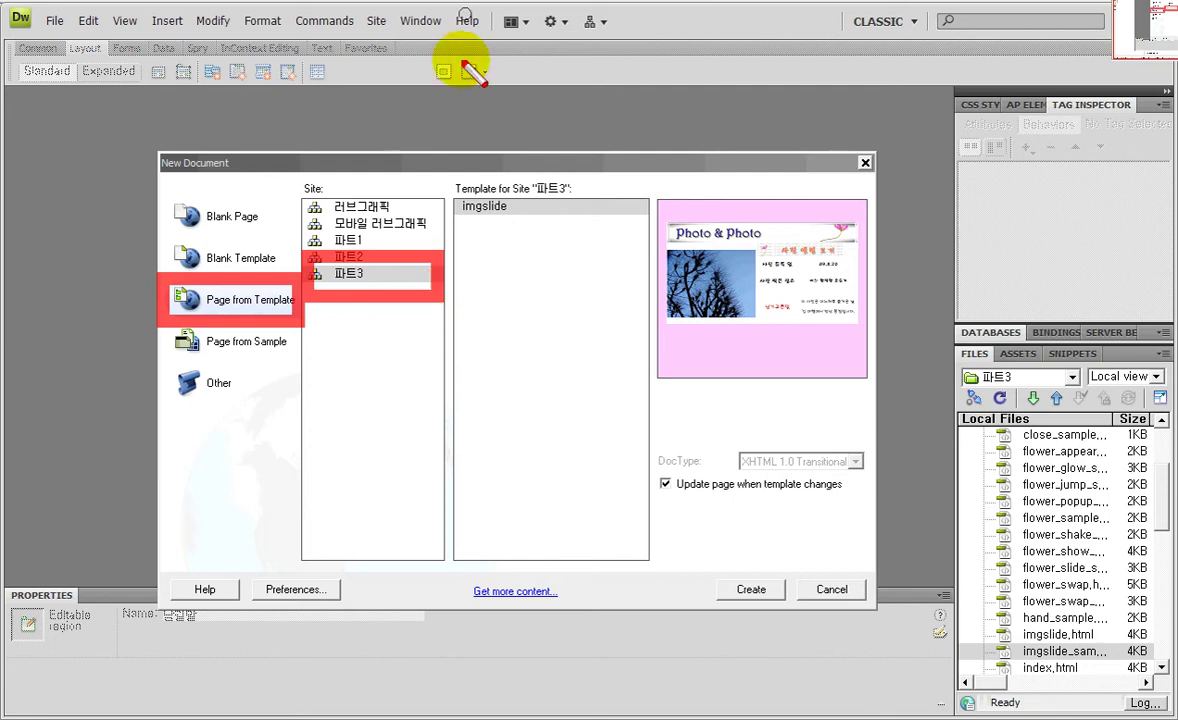
{"action": "left_click_drag", "start_coordinate": [653, 186], "coordinate": [876, 367]}
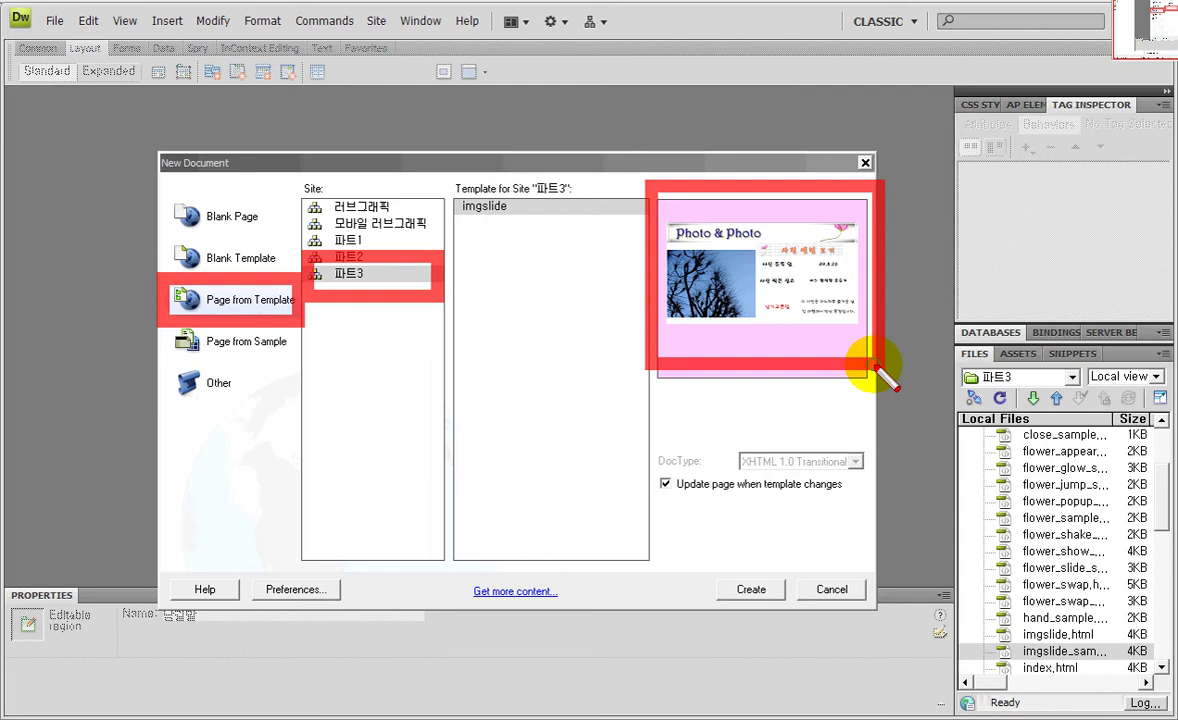
{"action": "key", "text": "Escape"}
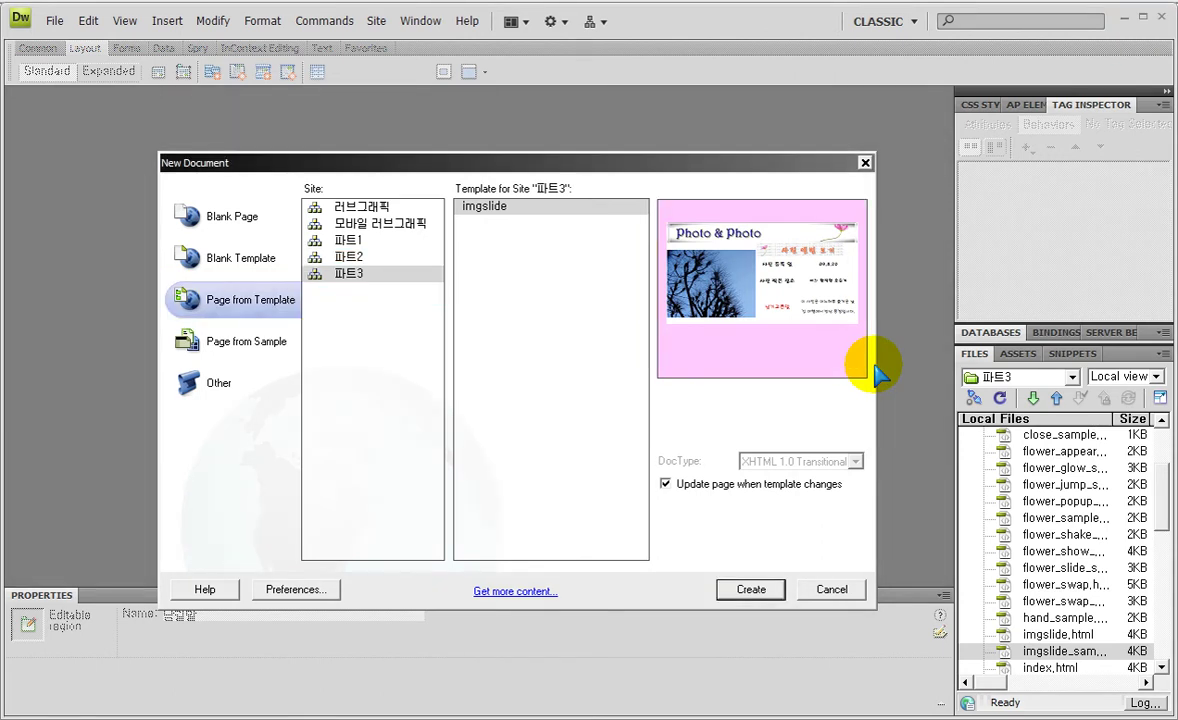
{"action": "left_click", "coordinate": [751, 589]}
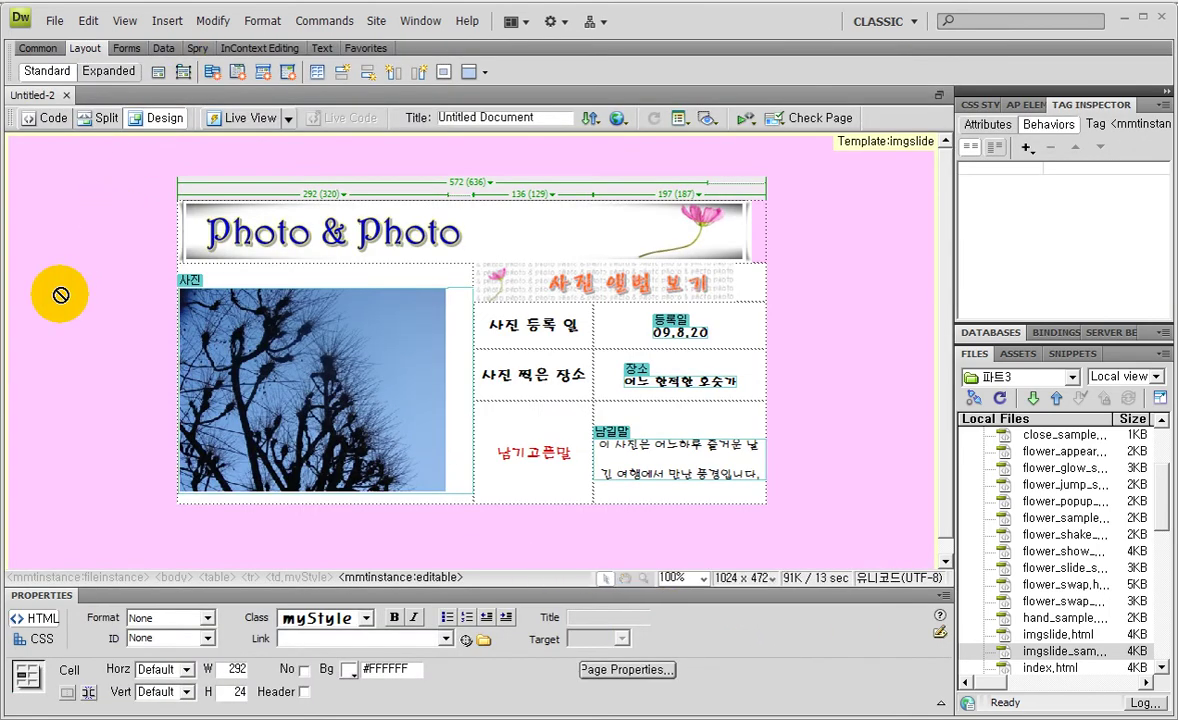
{"action": "left_click_drag", "start_coordinate": [67, 265], "coordinate": [119, 267]}
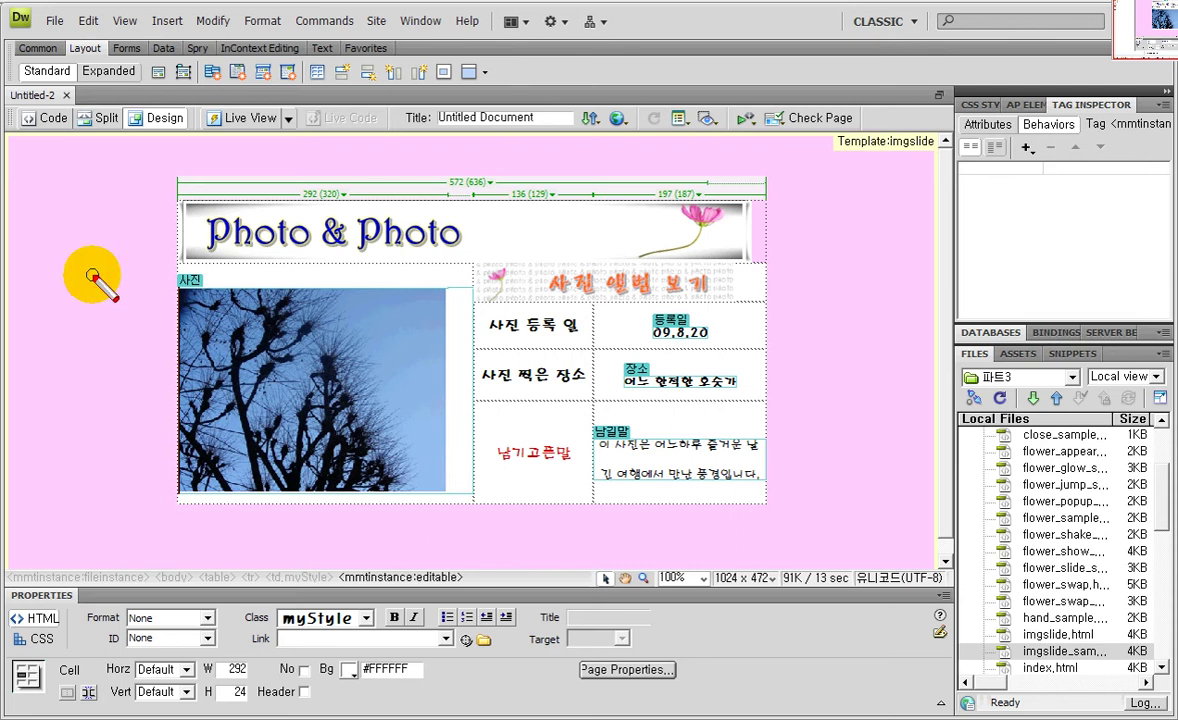
{"action": "left_click_drag", "start_coordinate": [50, 240], "coordinate": [126, 316]}
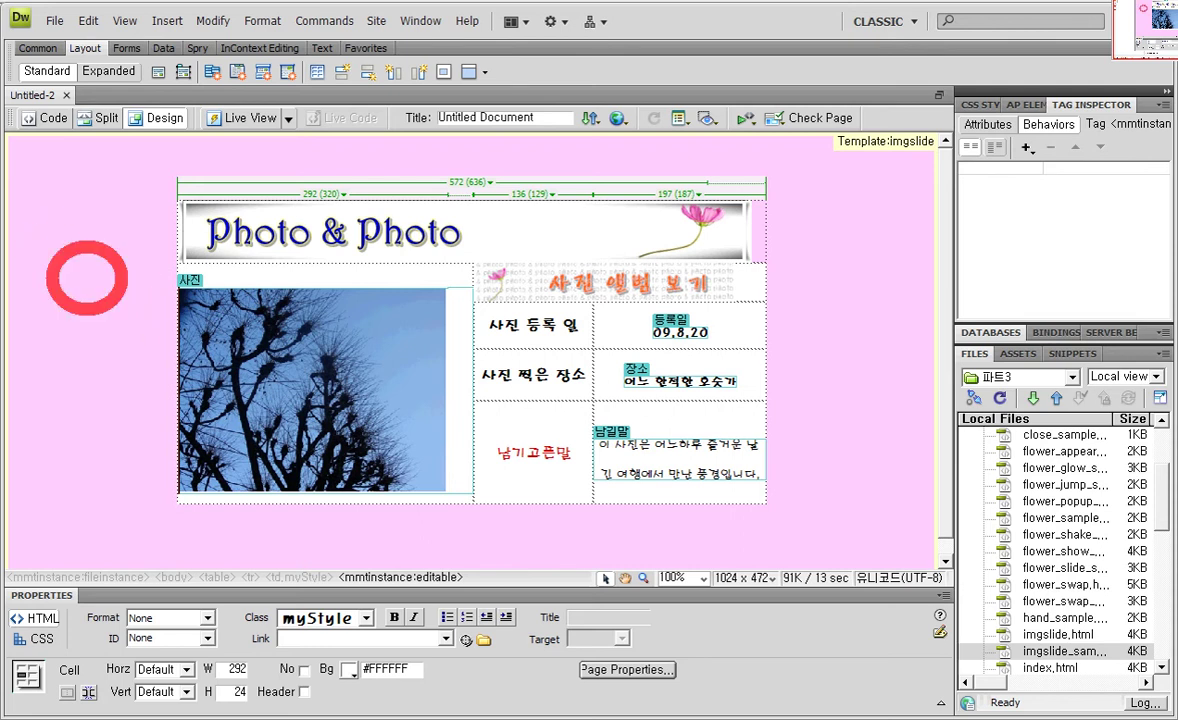
{"action": "left_click_drag", "start_coordinate": [28, 220], "coordinate": [135, 327]}
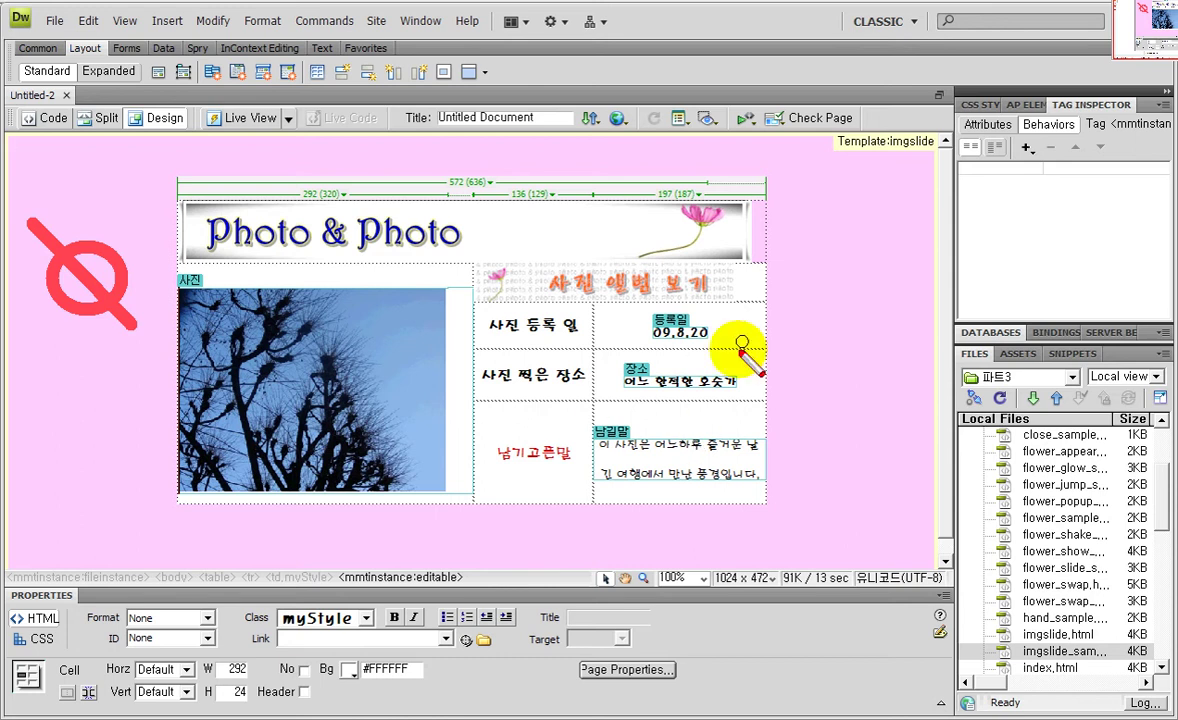
{"action": "left_click_drag", "start_coordinate": [487, 335], "coordinate": [528, 381]}
{"action": "left_click", "coordinate": [513, 357]}
{"action": "left_click_drag", "start_coordinate": [478, 308], "coordinate": [550, 400]}
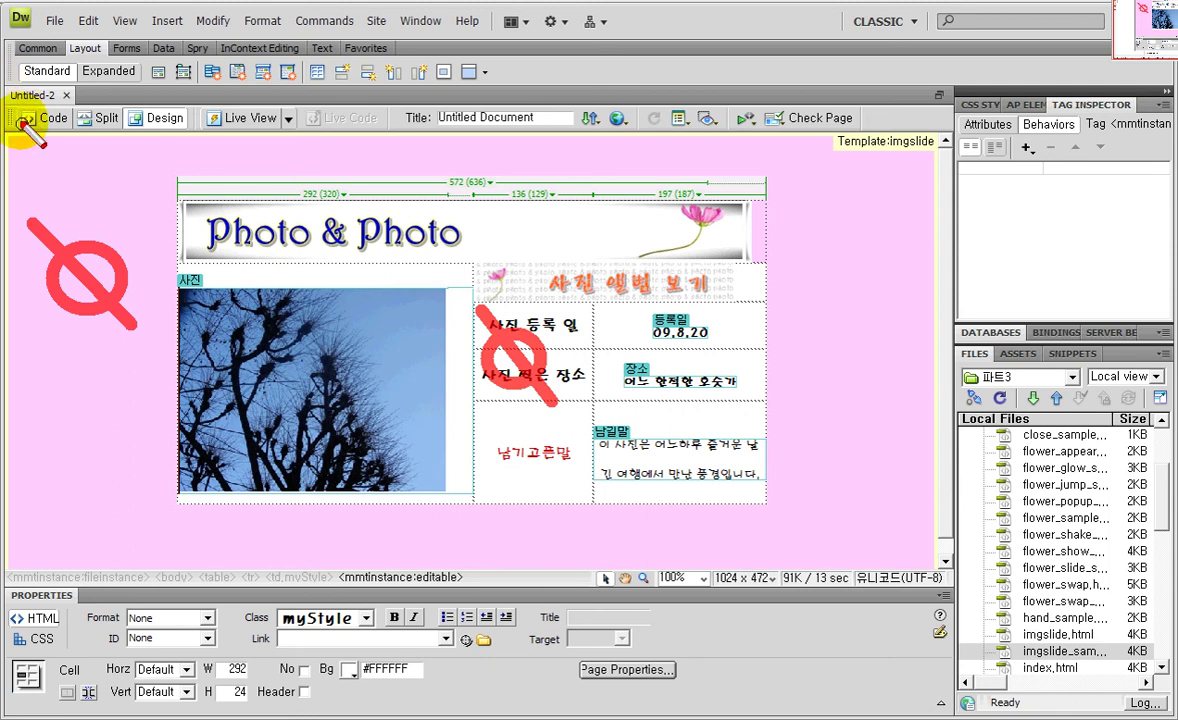
Start saving the new page, and switch to Notepad to replace its text with the file name imgslide_01
{"action": "left_click", "coordinate": [50, 20]}
{"action": "left_click", "coordinate": [100, 186]}
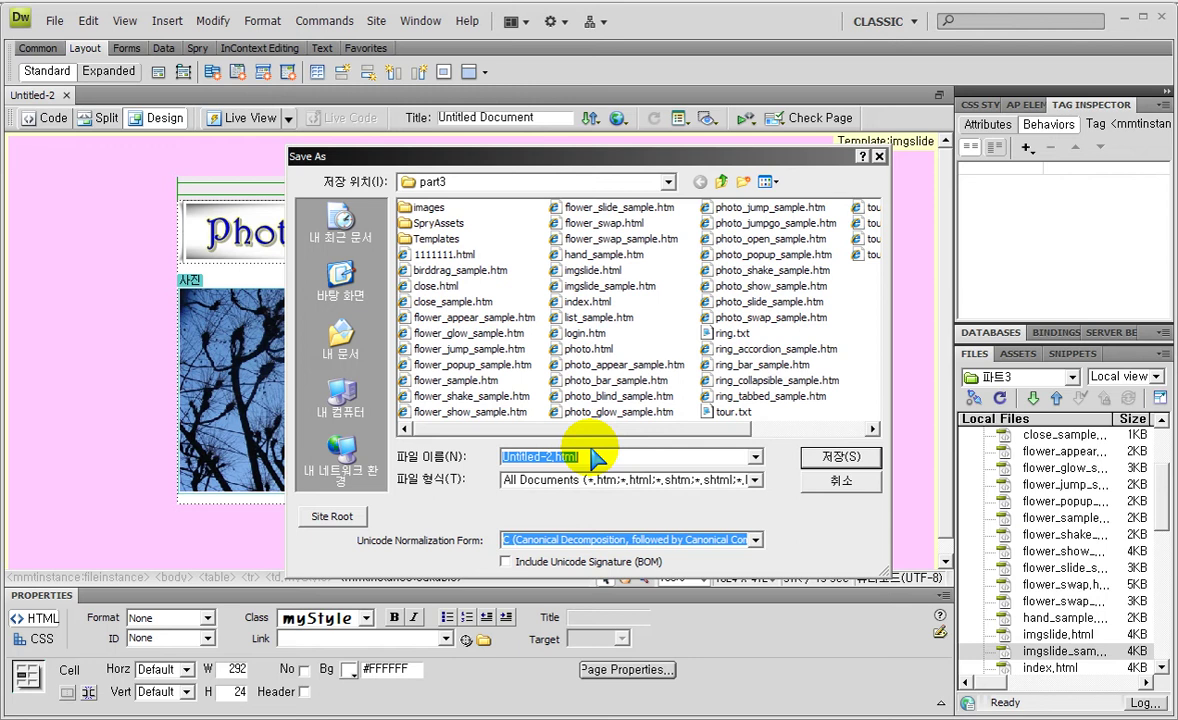
{"action": "key", "text": "alt+Tab"}
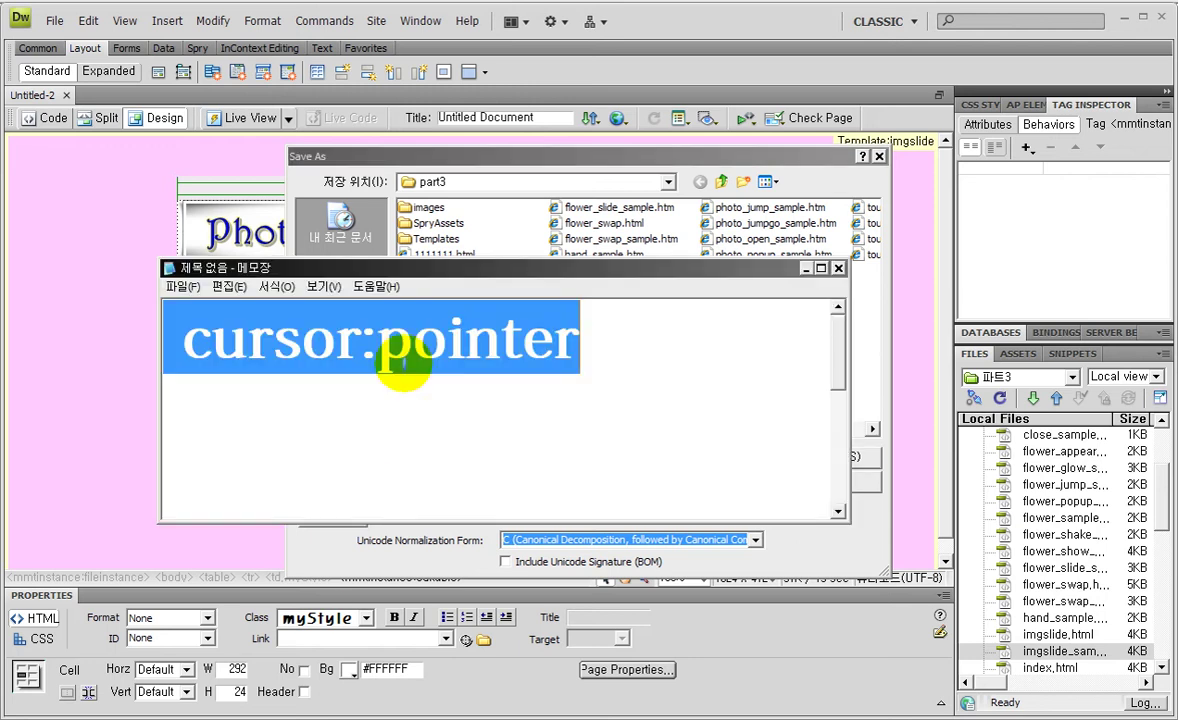
{"action": "type", "text": "imgsl"}
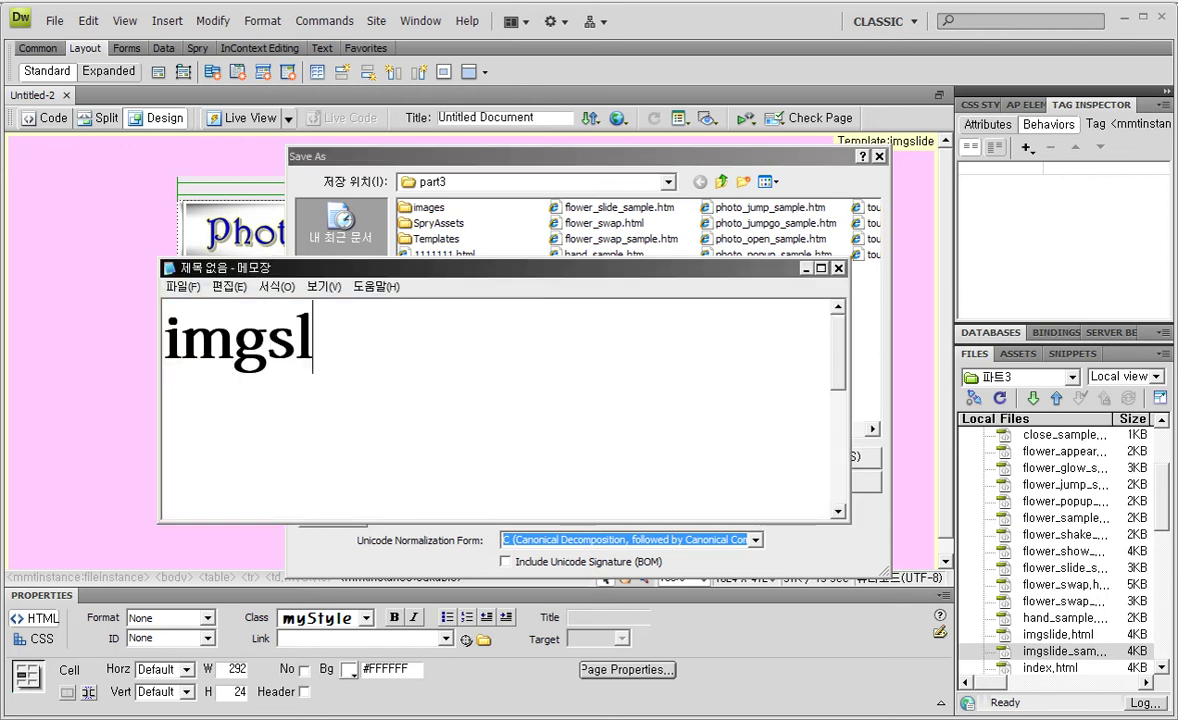
{"action": "type", "text": "ide"}
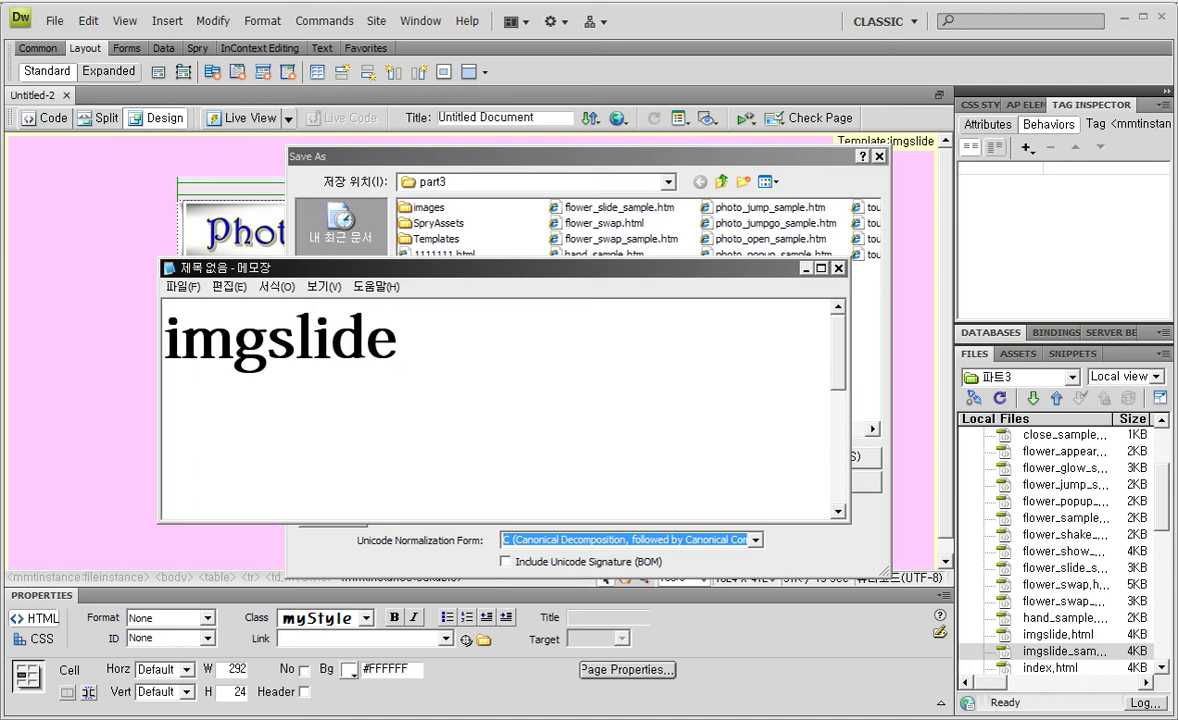
{"action": "type", "text": "_01"}
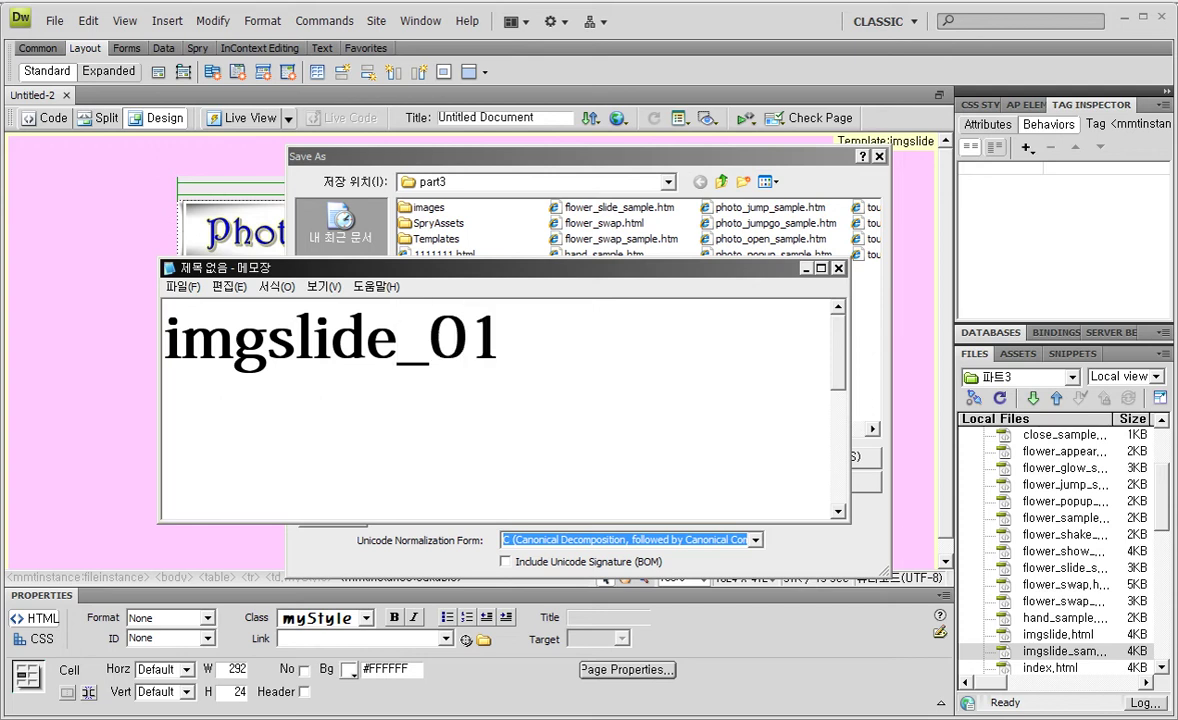
Add two more lines to the Notepad list by duplicating the file name, changing them to imgslide_02 and imgslide_03
{"action": "double_click", "coordinate": [527, 341]}
{"action": "key", "text": "ctrl+c"}
{"action": "left_click", "coordinate": [544, 344]}
{"action": "key", "text": "Return"}
{"action": "key", "text": "ctrl+v"}
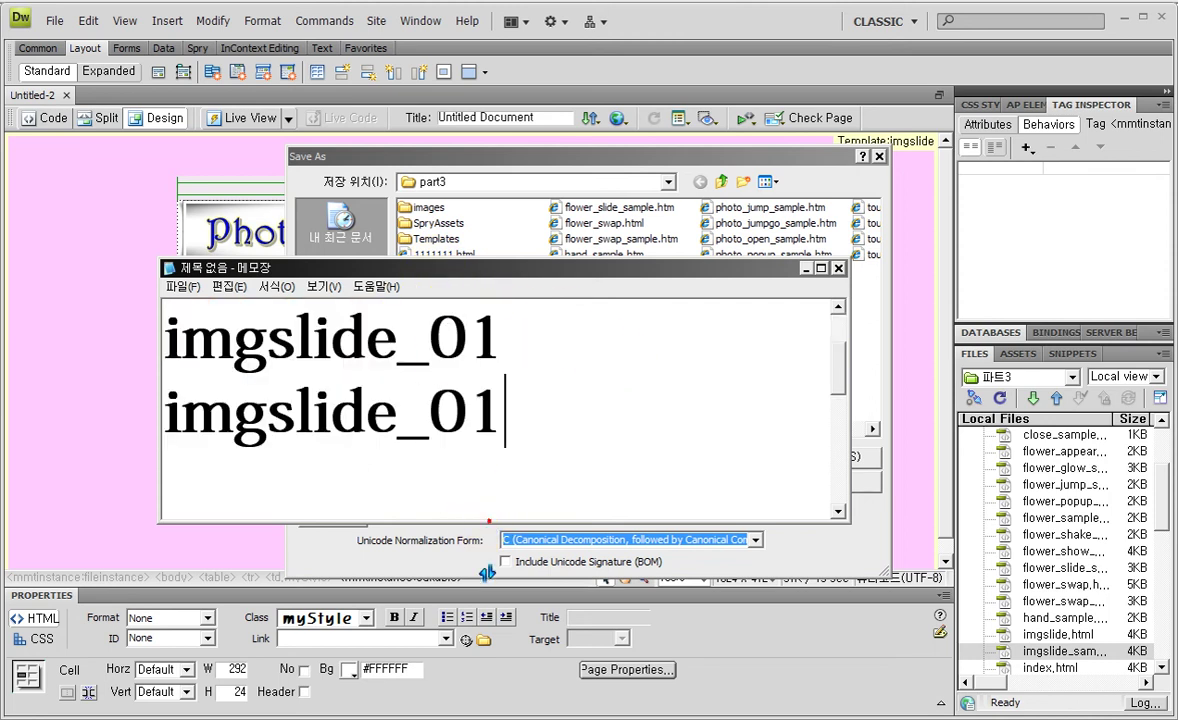
{"action": "left_click_drag", "start_coordinate": [489, 531], "coordinate": [489, 592]}
{"action": "key", "text": "Return"}
{"action": "key", "text": "ctrl+v"}
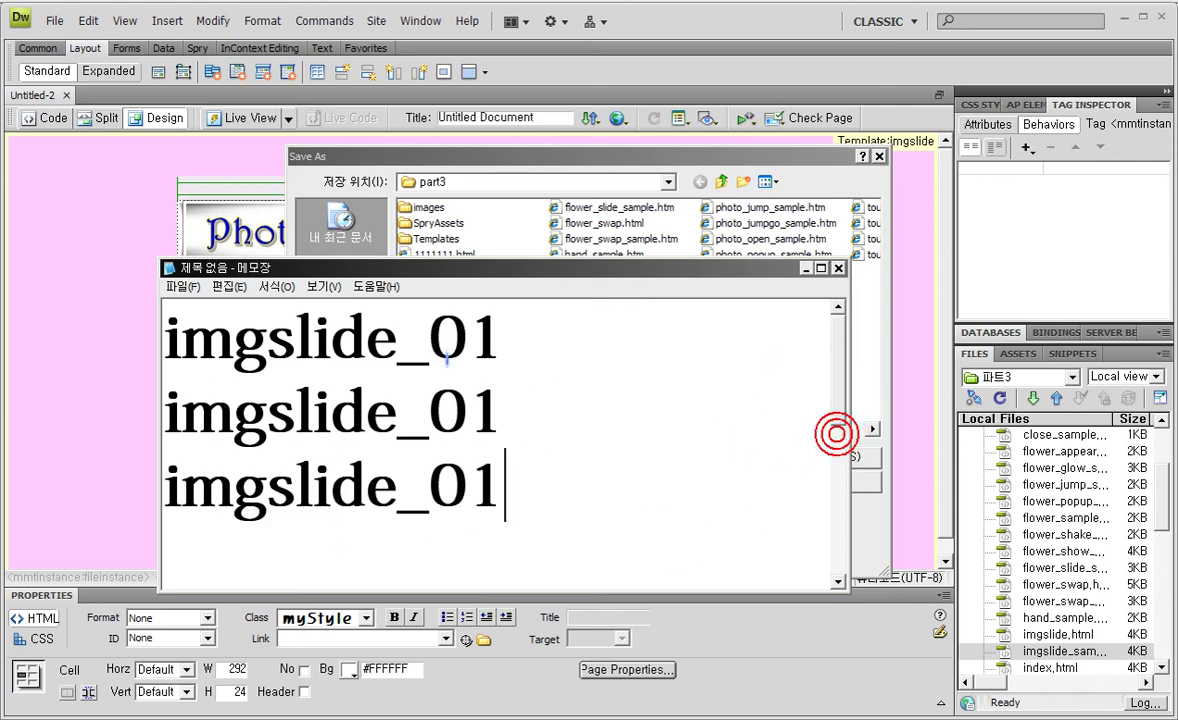
{"action": "left_click_drag", "start_coordinate": [468, 410], "coordinate": [503, 412]}
{"action": "type", "text": "2"}
{"action": "left_click_drag", "start_coordinate": [468, 485], "coordinate": [505, 486]}
{"action": "type", "text": "3"}
Copy imgslide_01 from the Notepad list and save the page under that name in the part3 folder
{"action": "left_click_drag", "start_coordinate": [537, 336], "coordinate": [14, 345]}
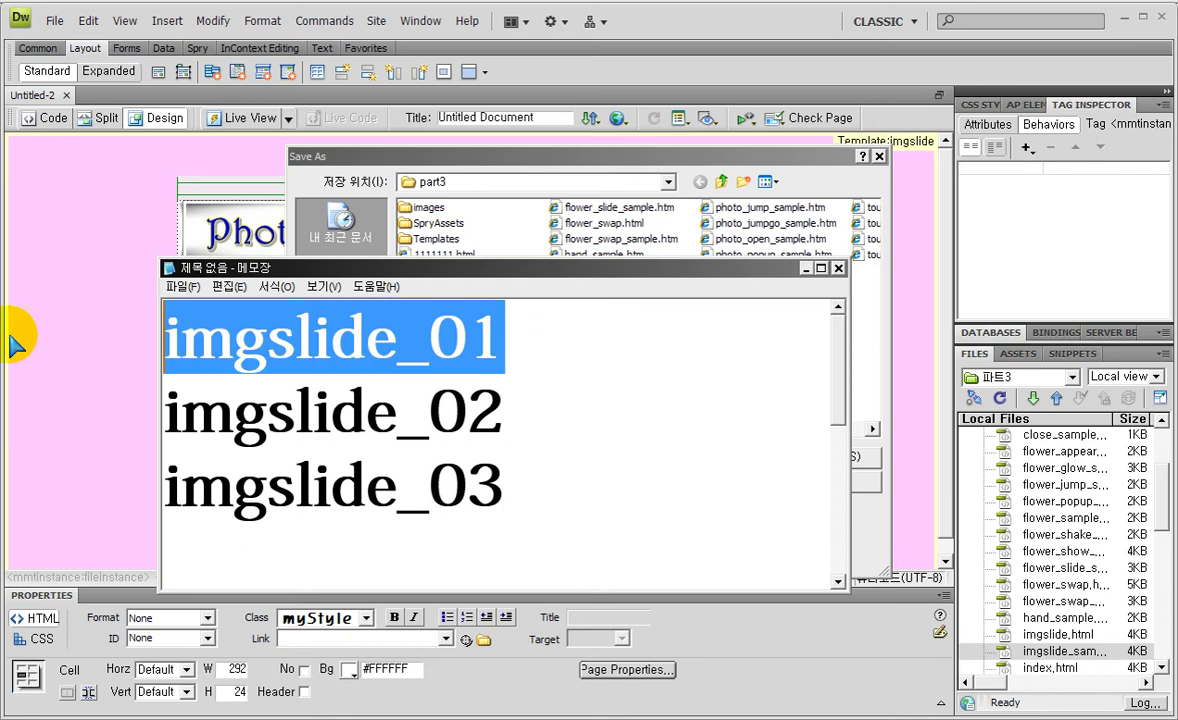
{"action": "key", "text": "ctrl+c"}
{"action": "left_click", "coordinate": [555, 160]}
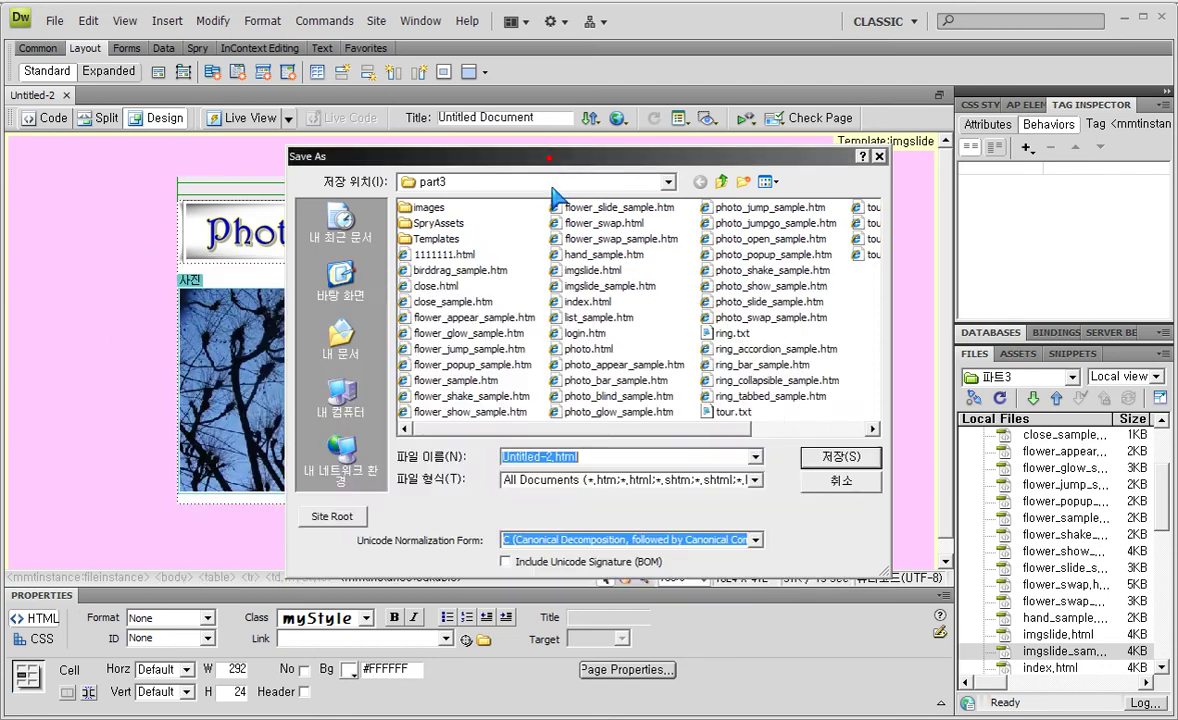
{"action": "key", "text": "ctrl+v"}
{"action": "left_click", "coordinate": [833, 456]}
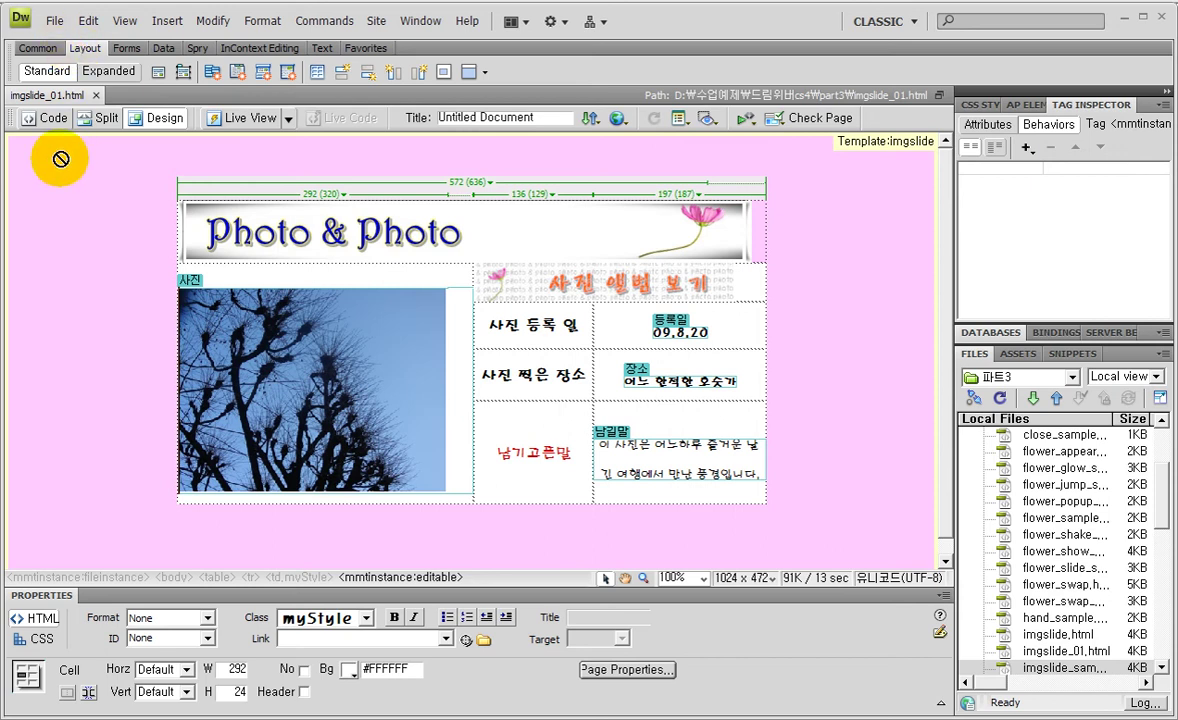
{"action": "left_click", "coordinate": [43, 71]}
{"action": "left_click_drag", "start_coordinate": [113, 131], "coordinate": [40, 62]}
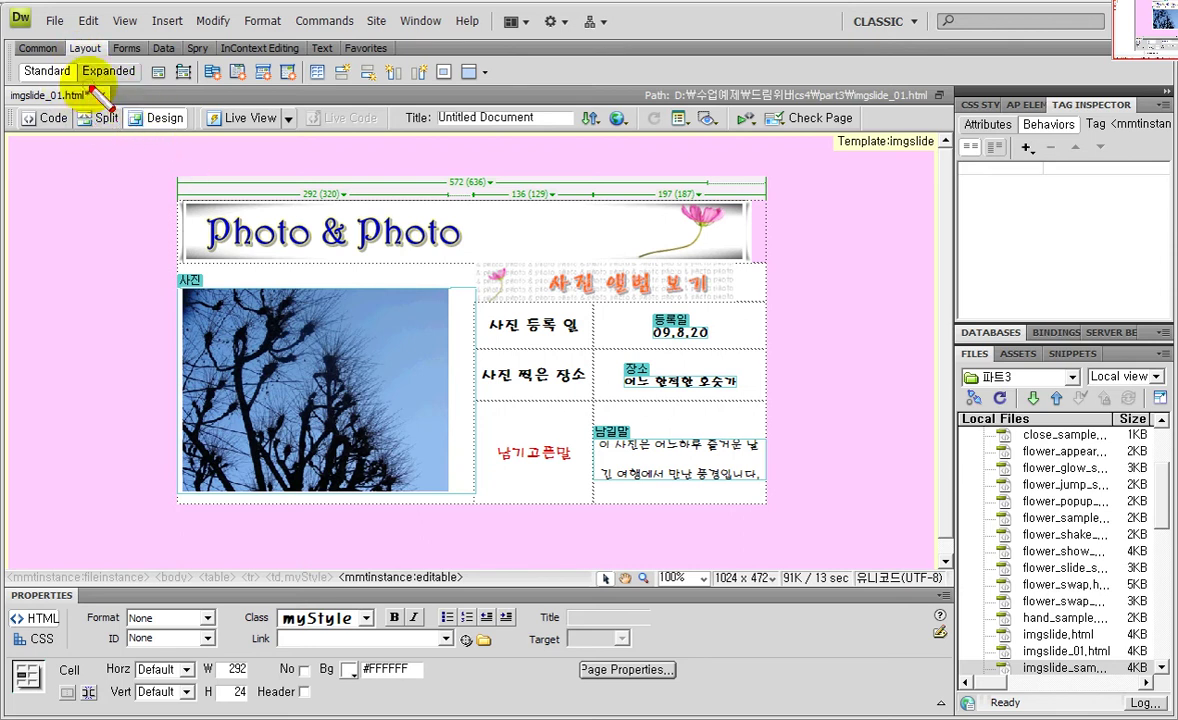
{"action": "left_click_drag", "start_coordinate": [48, 66], "coordinate": [128, 128]}
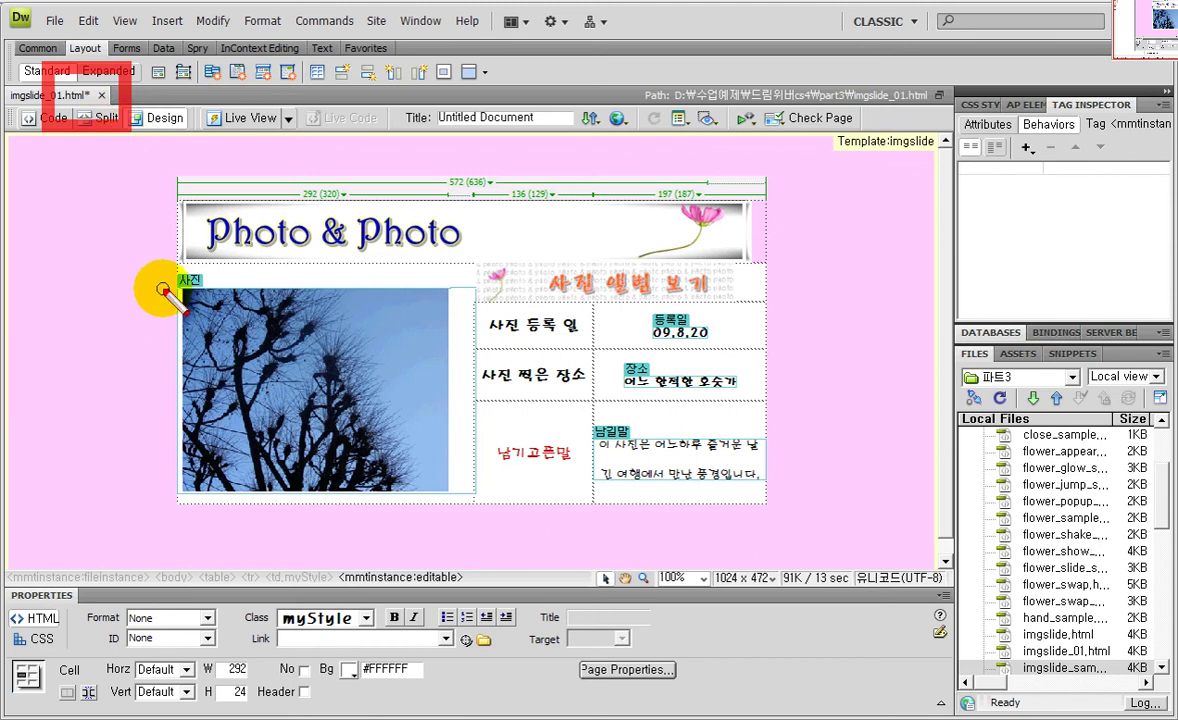
Replace the tree photo in the 사진 region with img3-14.JPG from the images folder
{"action": "left_click", "coordinate": [256, 394]}
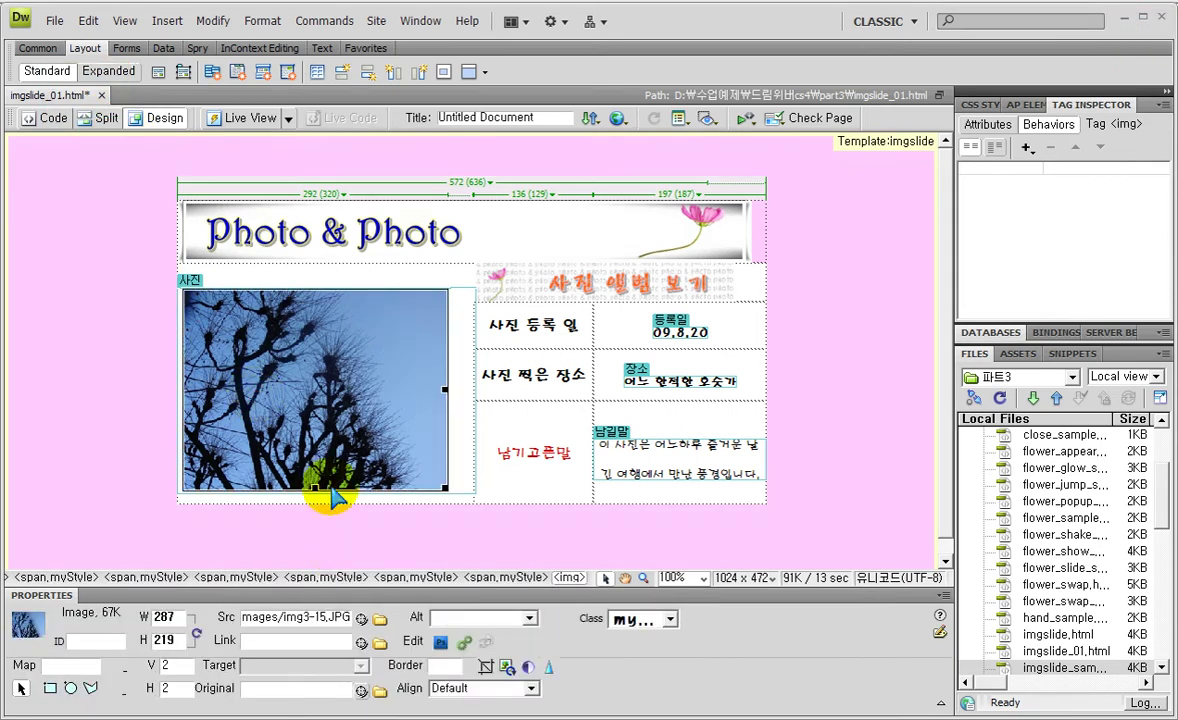
{"action": "key", "text": "Delete"}
{"action": "left_click", "coordinate": [38, 48]}
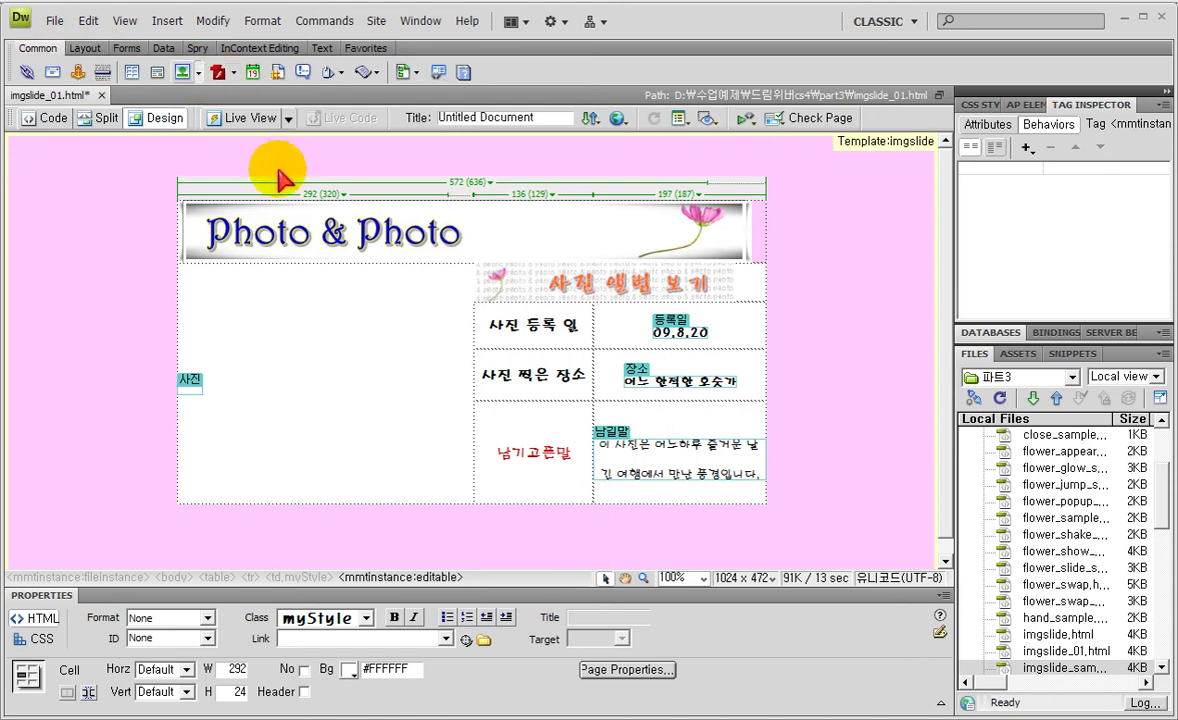
{"action": "left_click", "coordinate": [198, 73]}
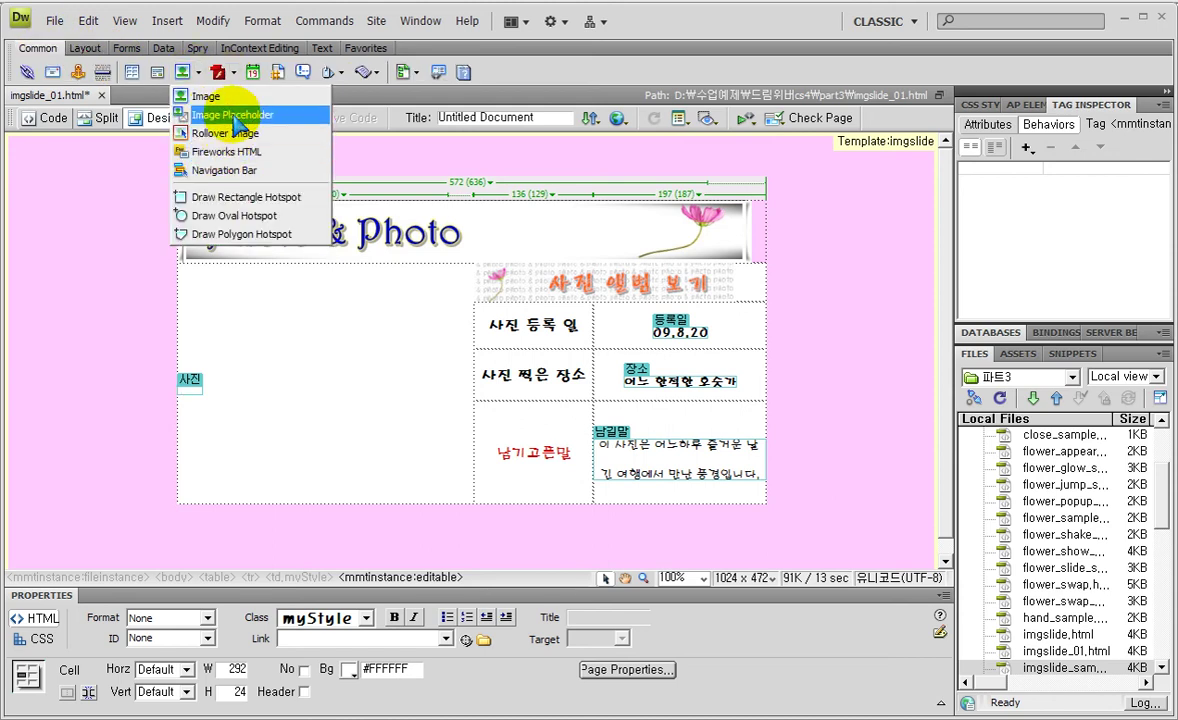
{"action": "left_click", "coordinate": [234, 97]}
{"action": "double_click", "coordinate": [312, 263]}
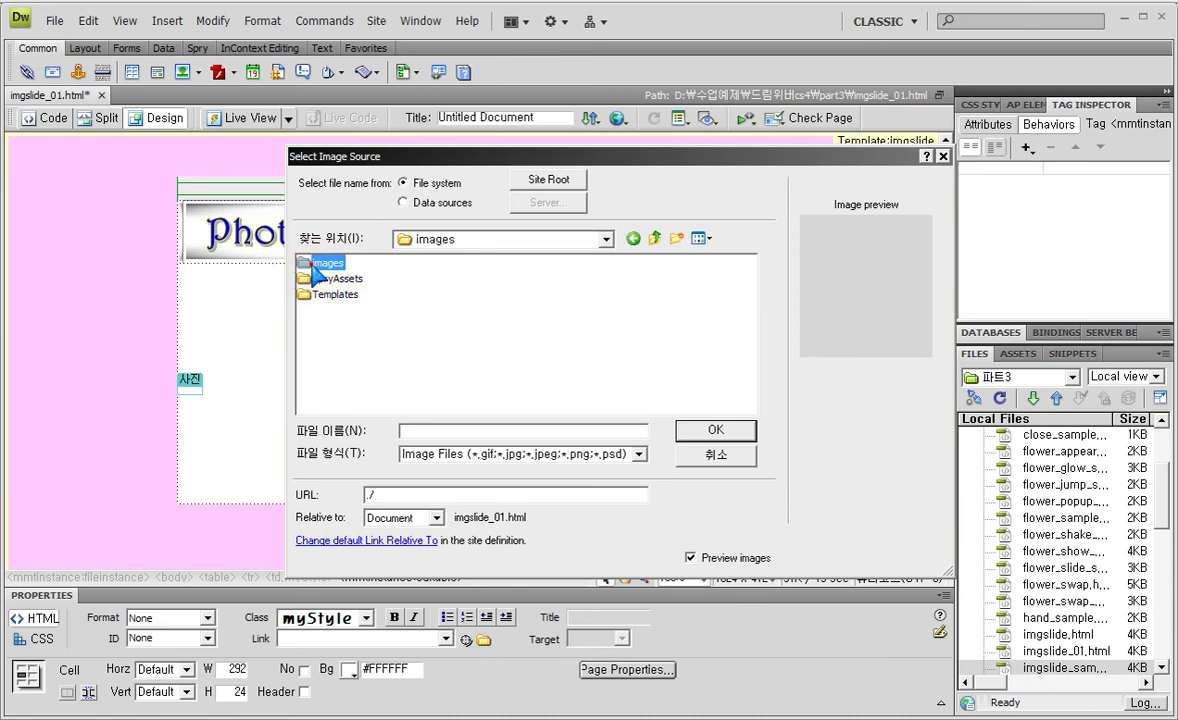
{"action": "left_click", "coordinate": [455, 326]}
{"action": "left_click", "coordinate": [712, 430]}
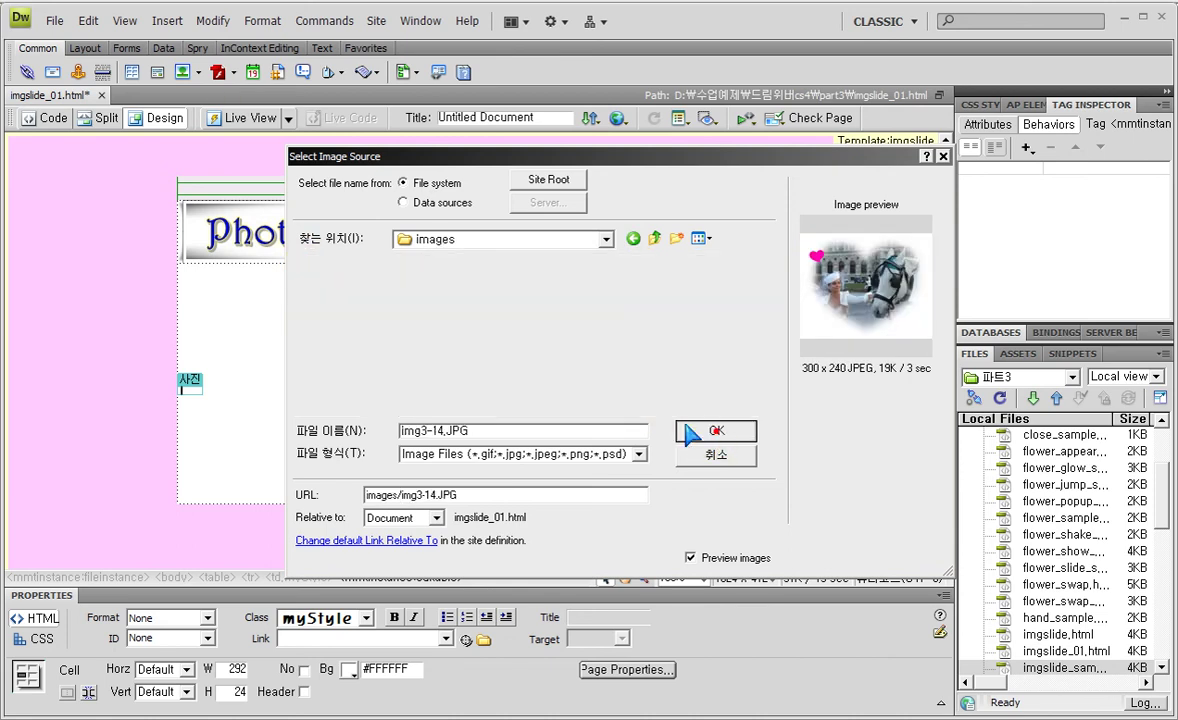
{"action": "left_click", "coordinate": [699, 343]}
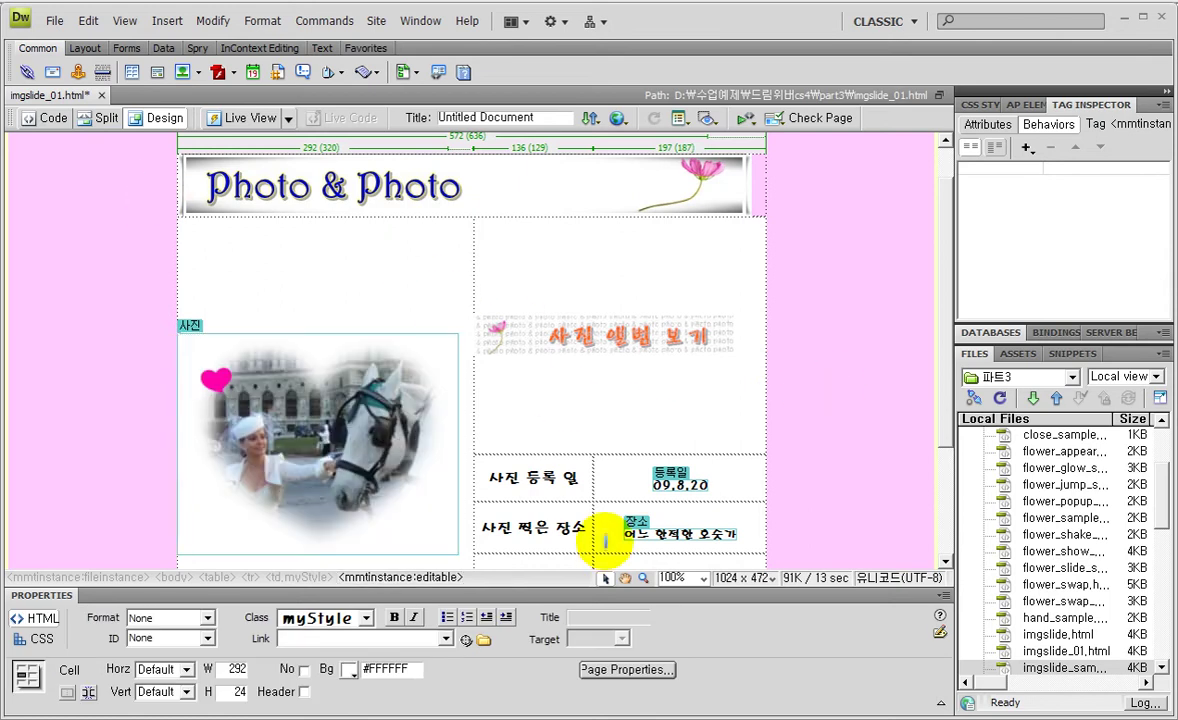
Scale the horse photo in the 사진 region down slightly in both width and height
{"action": "double_click", "coordinate": [655, 480]}
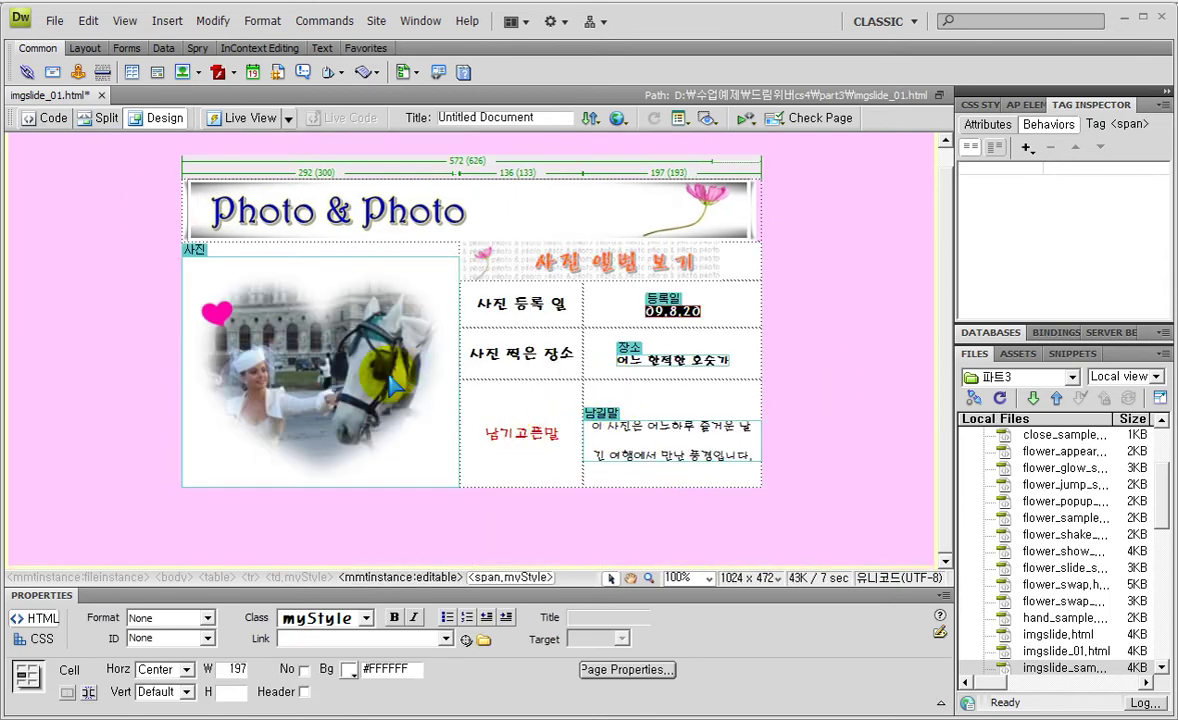
{"action": "left_click", "coordinate": [318, 346]}
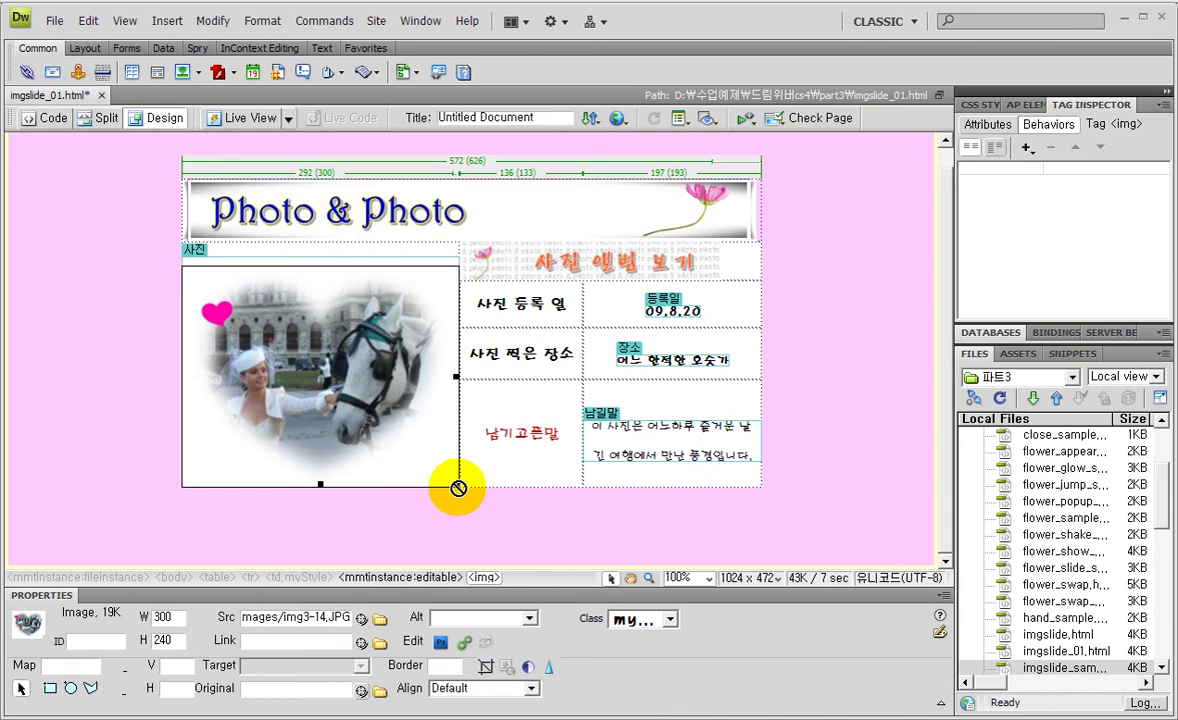
{"action": "left_click_drag", "start_coordinate": [457, 482], "coordinate": [446, 473]}
{"action": "left_click", "coordinate": [610, 361]}
{"action": "left_click", "coordinate": [200, 398]}
{"action": "left_click_drag", "start_coordinate": [429, 468], "coordinate": [445, 475]}
Change the date in the 등록일 region to 14.10.20
{"action": "left_click", "coordinate": [620, 345]}
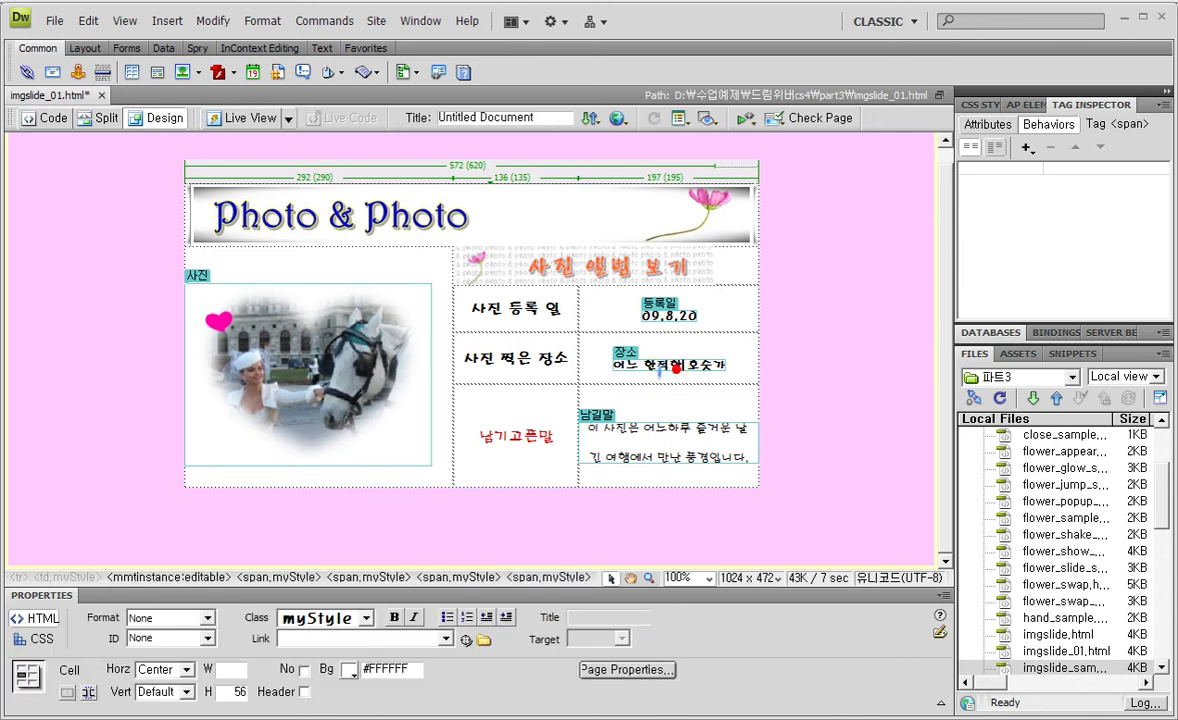
{"action": "left_click_drag", "start_coordinate": [658, 322], "coordinate": [634, 311]}
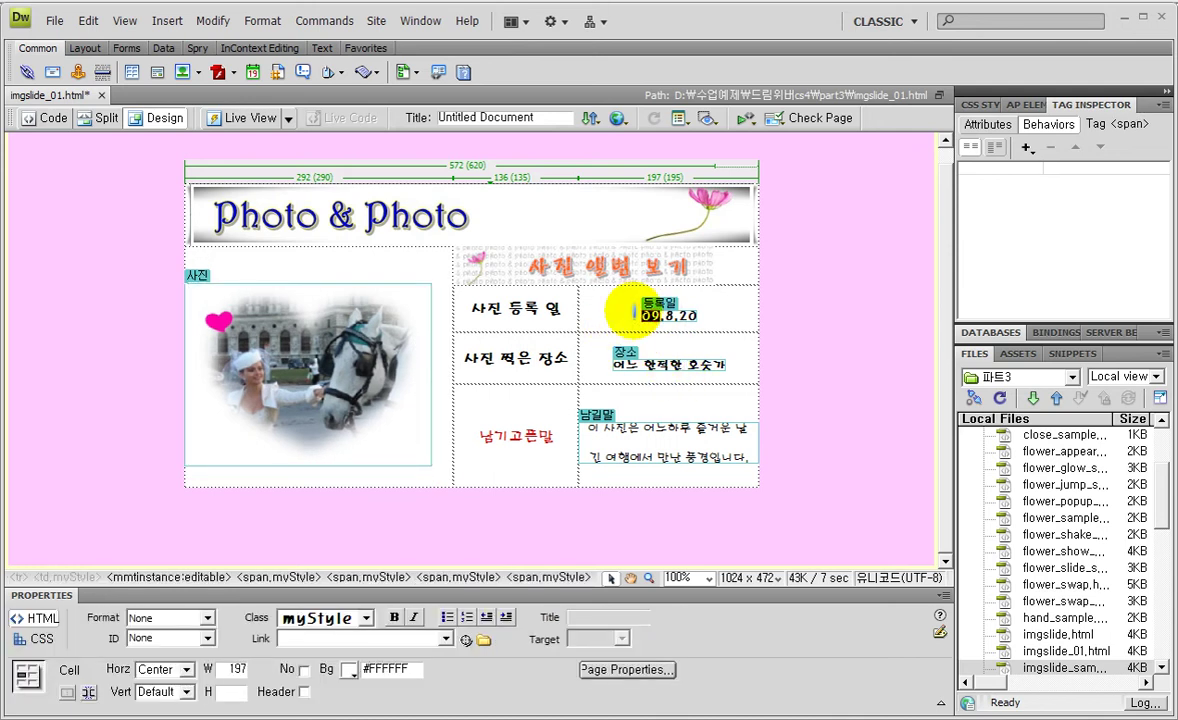
{"action": "type", "text": "14,1"}
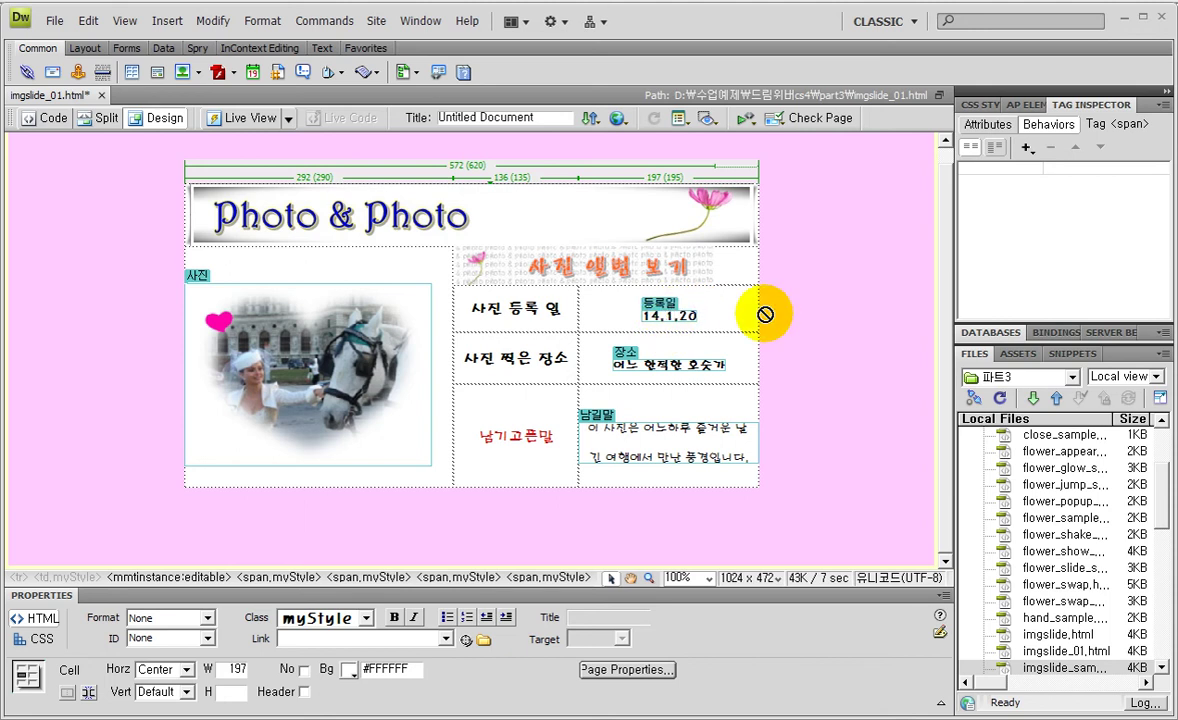
{"action": "type", "text": "0"}
{"action": "left_click_drag", "start_coordinate": [612, 363], "coordinate": [735, 362]}
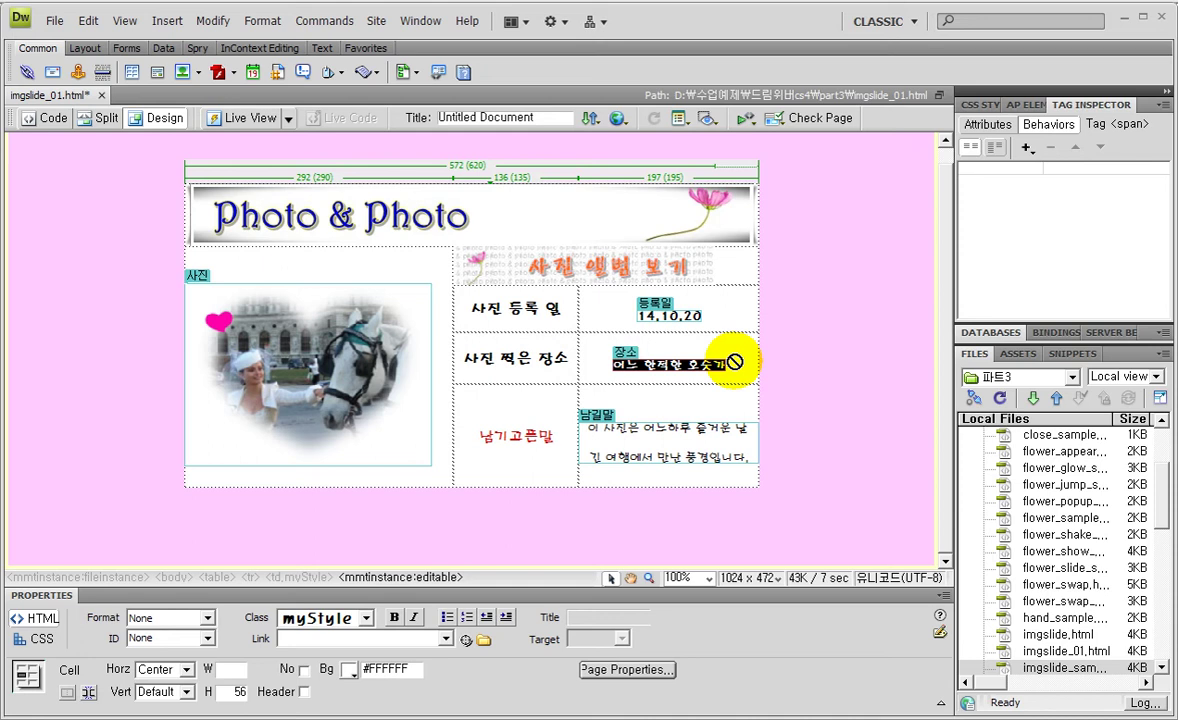
{"action": "type", "text": "fff"}
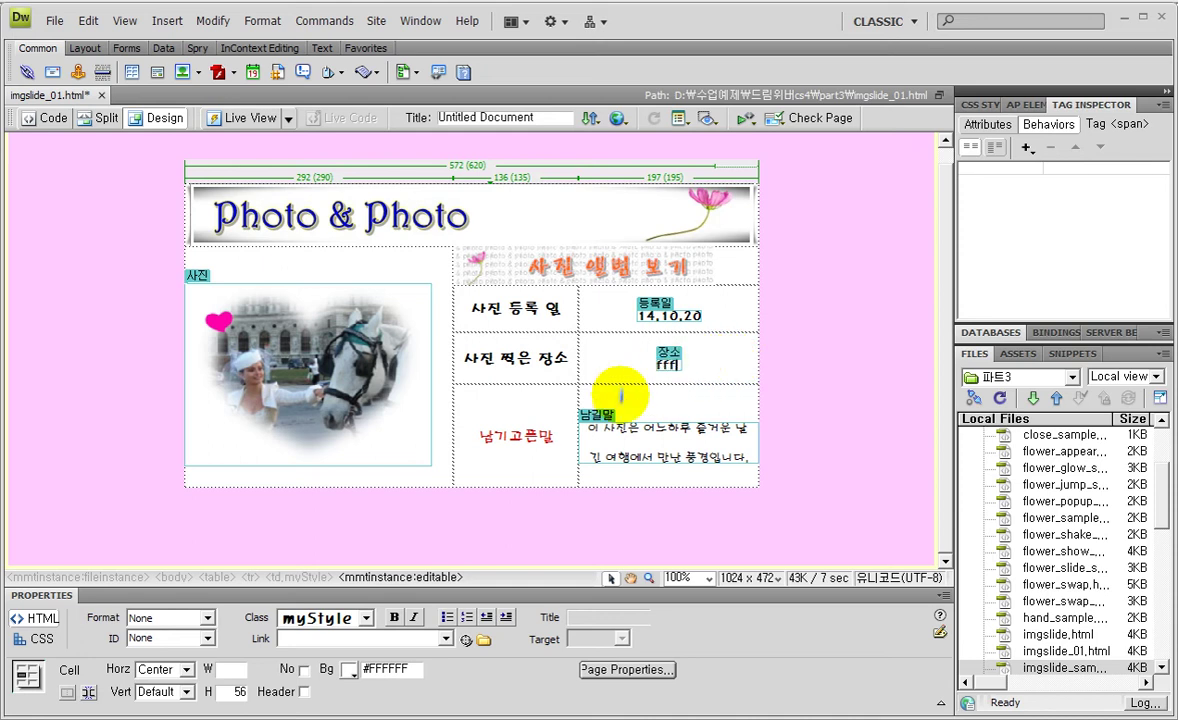
{"action": "type", "text": "fffffffff"}
{"action": "left_click_drag", "start_coordinate": [604, 436], "coordinate": [770, 456]}
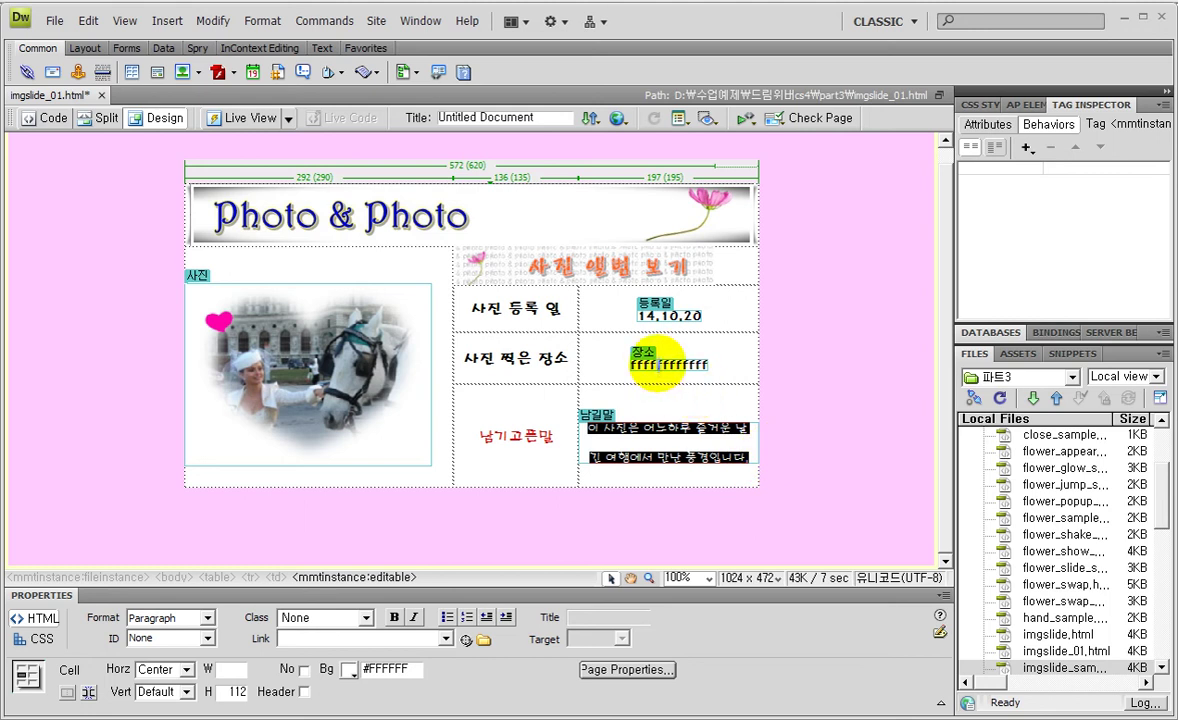
{"action": "left_click", "coordinate": [657, 362]}
{"action": "double_click", "coordinate": [658, 365]}
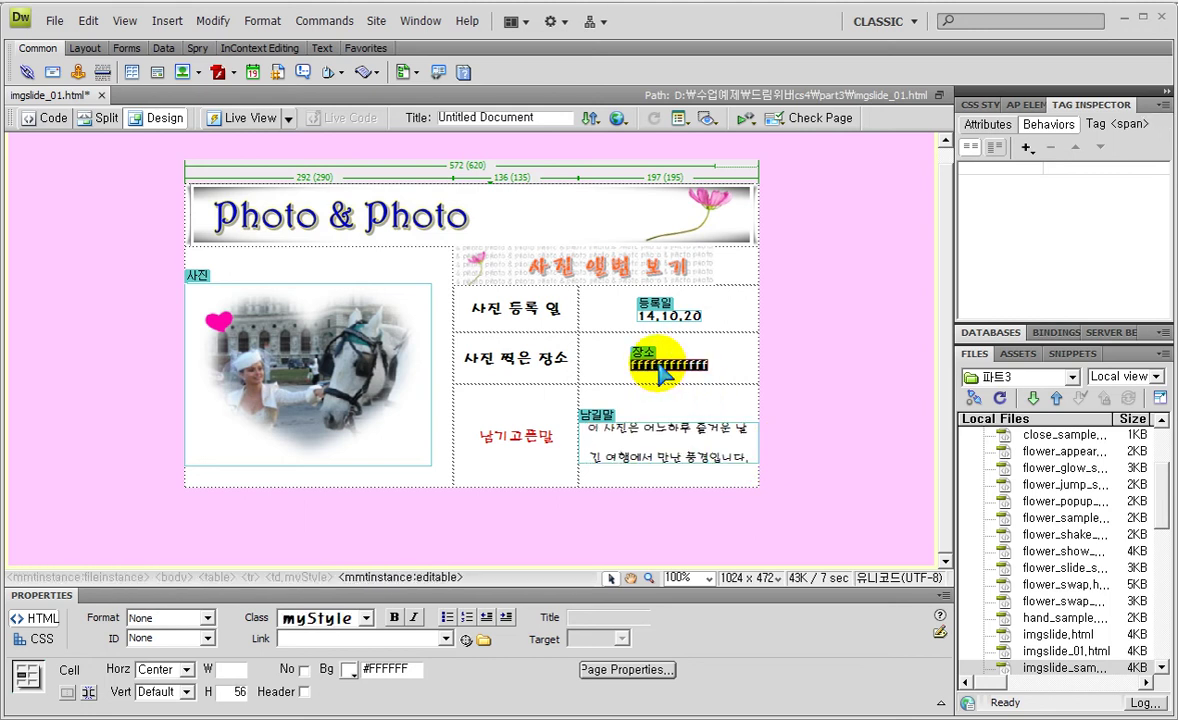
{"action": "type", "text": "d"}
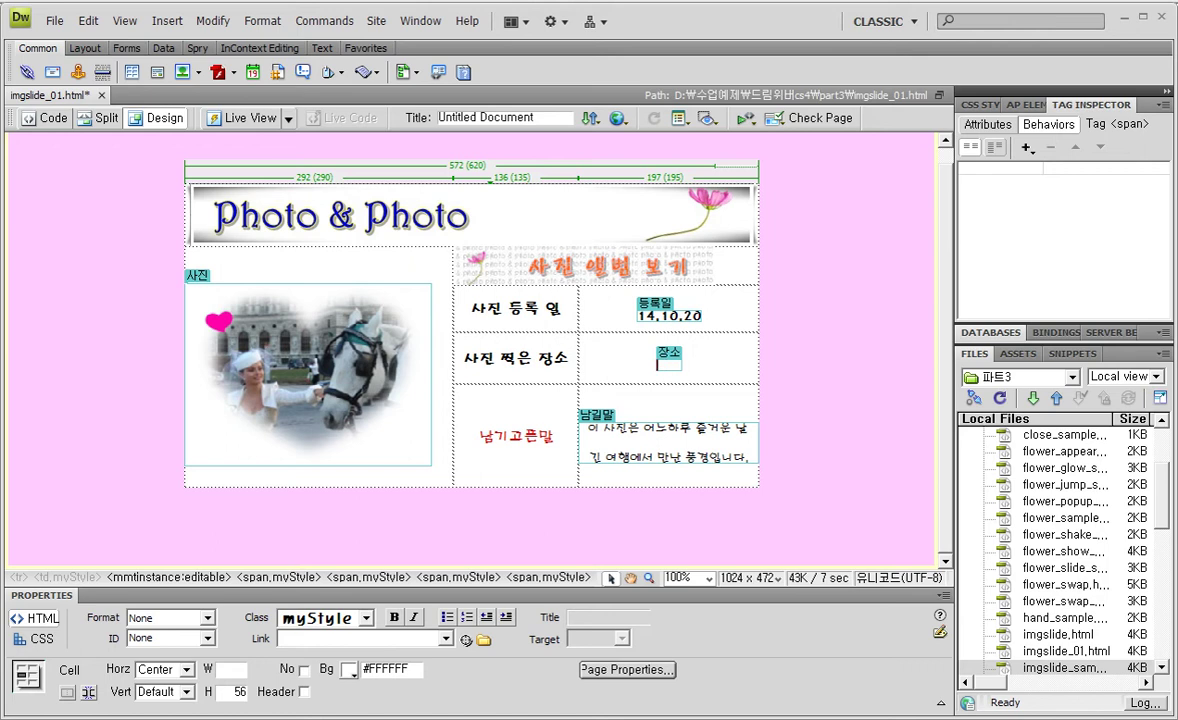
Fill the 장소 region with the placeholder text ㅇㅇㅇㅇㅇㅇㅇㅇㅇㅇ
{"action": "double_click", "coordinate": [657, 364]}
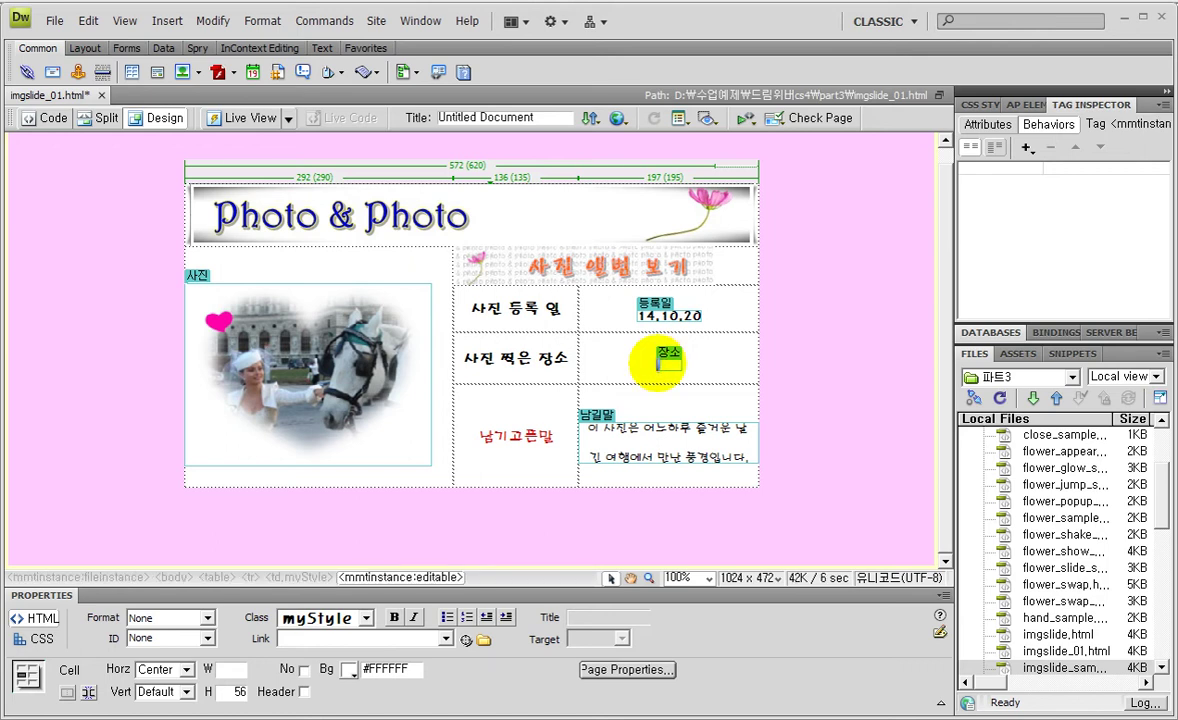
{"action": "type", "text": "ㅎㅇ"}
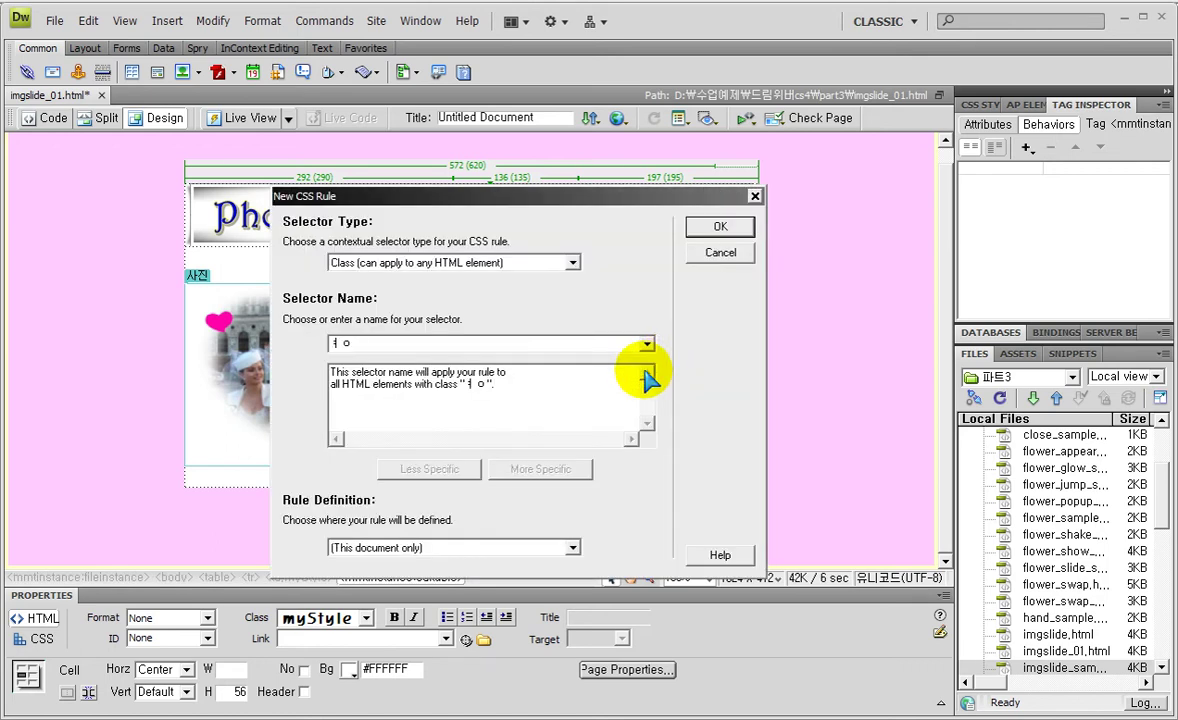
{"action": "key", "text": "Escape"}
{"action": "type", "text": "ㅇㅇㅇㅇ"}
{"action": "type", "text": "ㅇㅇㅇㅇㅇㅇ"}
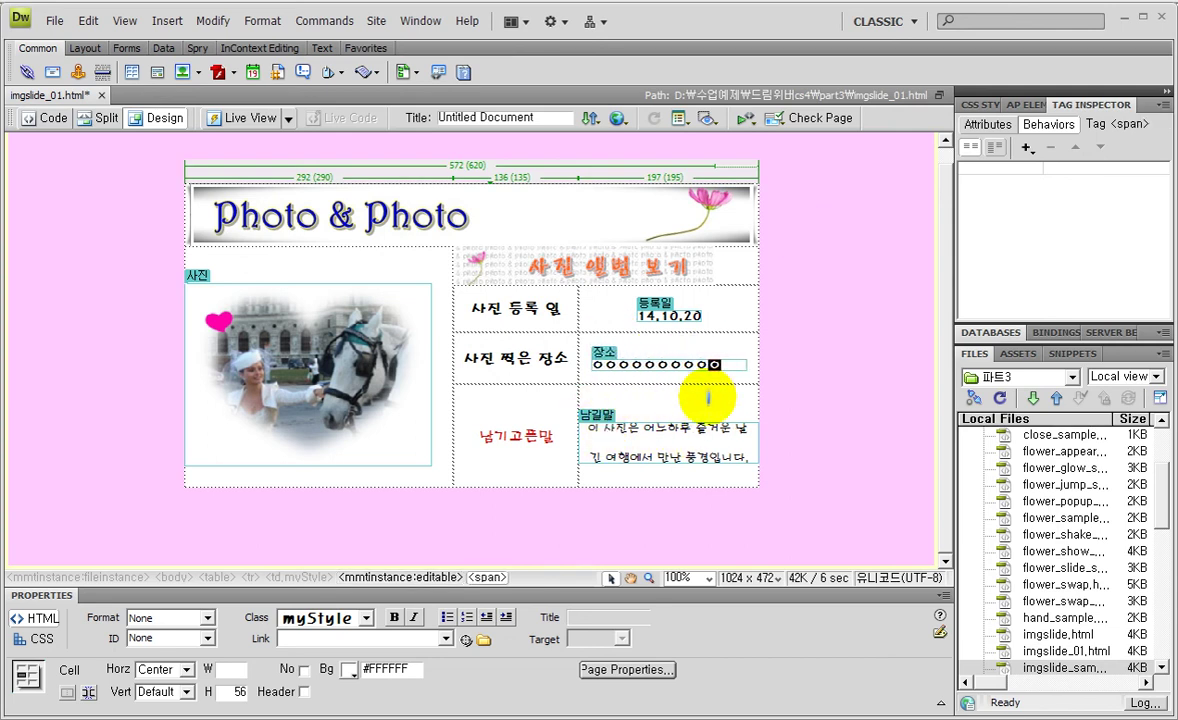
{"action": "key", "text": "Right"}
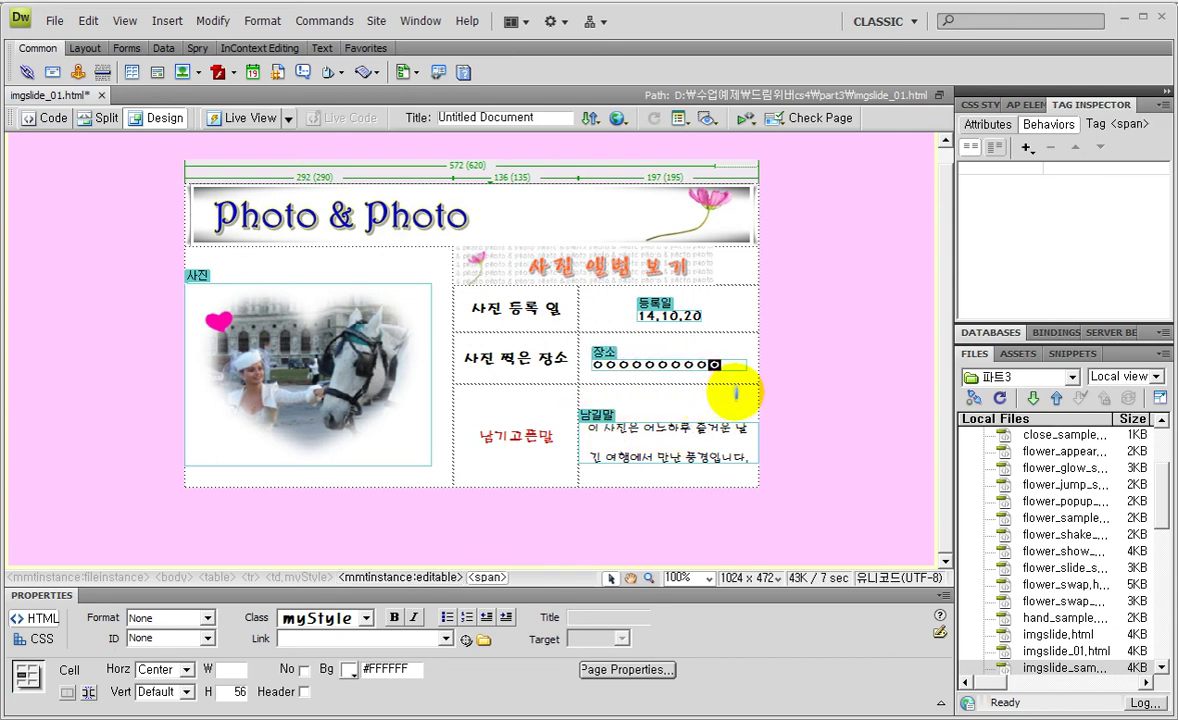
Replace the message in the 남길말 region with several lines of ㅇ characters, ending the last line with ㅊㅊㅊㅊㅊ
{"action": "left_click_drag", "start_coordinate": [555, 428], "coordinate": [760, 465]}
{"action": "type", "text": "ㅇㅇㅇ"}
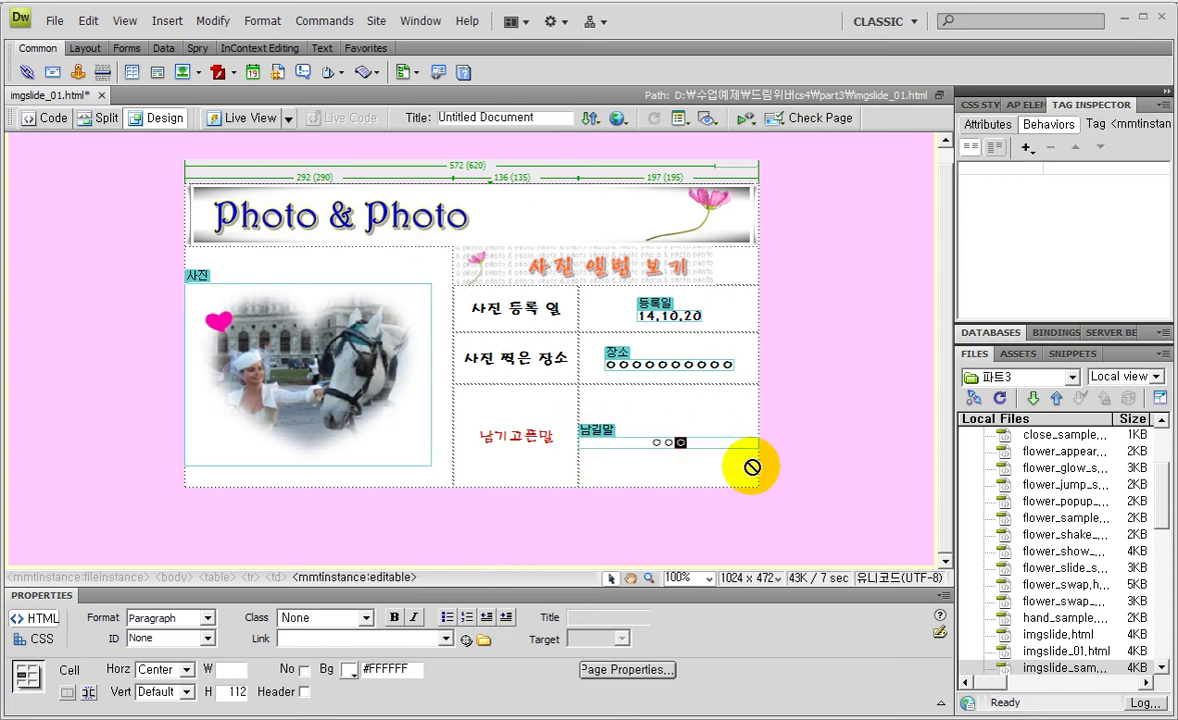
{"action": "type", "text": "ㅇㅇㅇㅇㅇㅇㅇㅇ "}
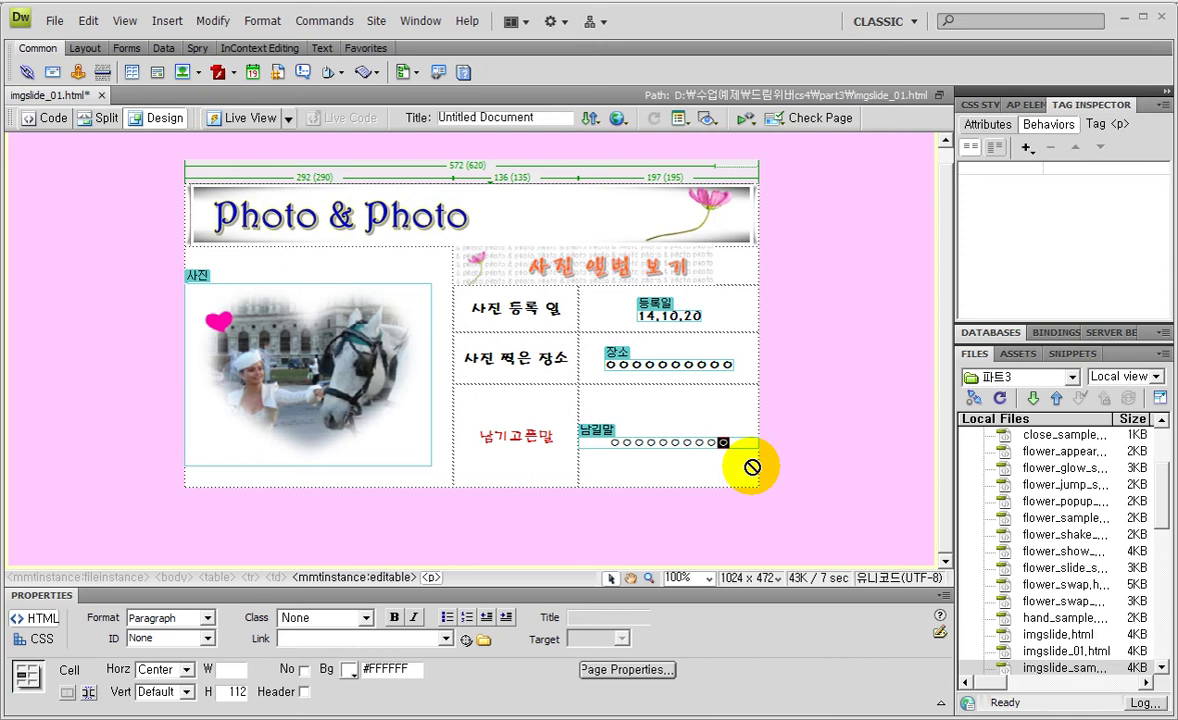
{"action": "type", "text": "ㅇㅇㅇㅇㅇㅇ ㅇ"}
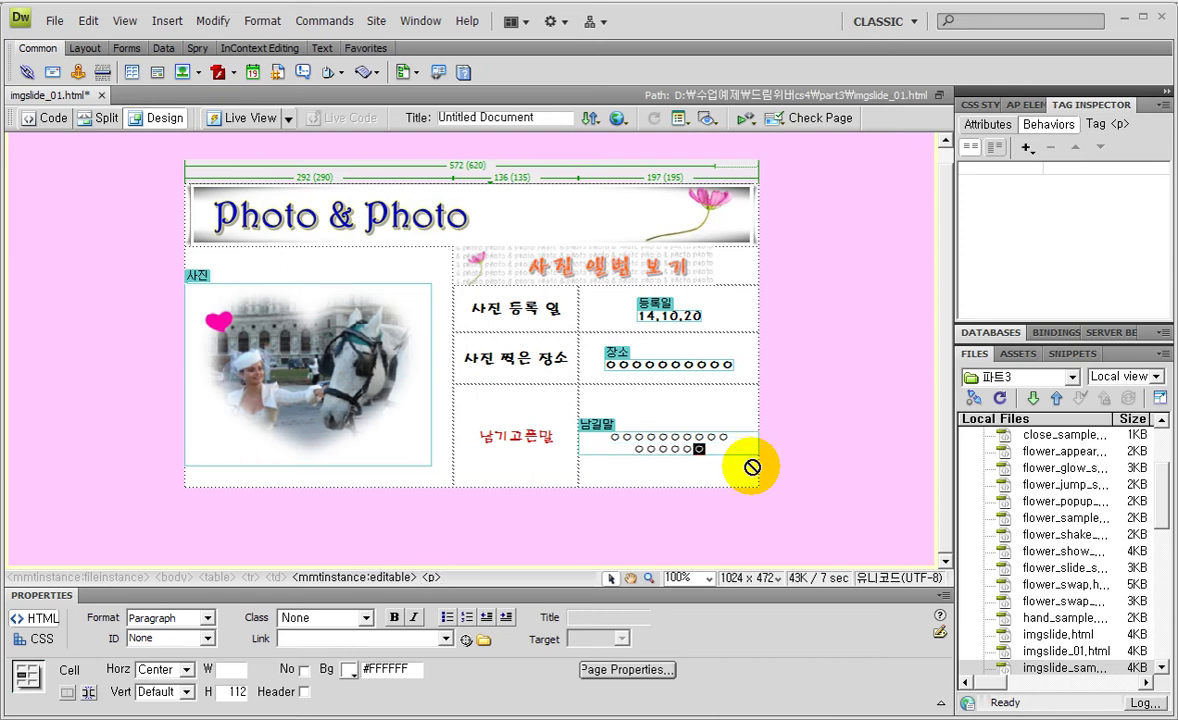
{"action": "type", "text": "ㅇㅇㅇㅇ"}
{"action": "key", "text": "shift+Return"}
{"action": "type", "text": "ㅇㅇㅇㅇ"}
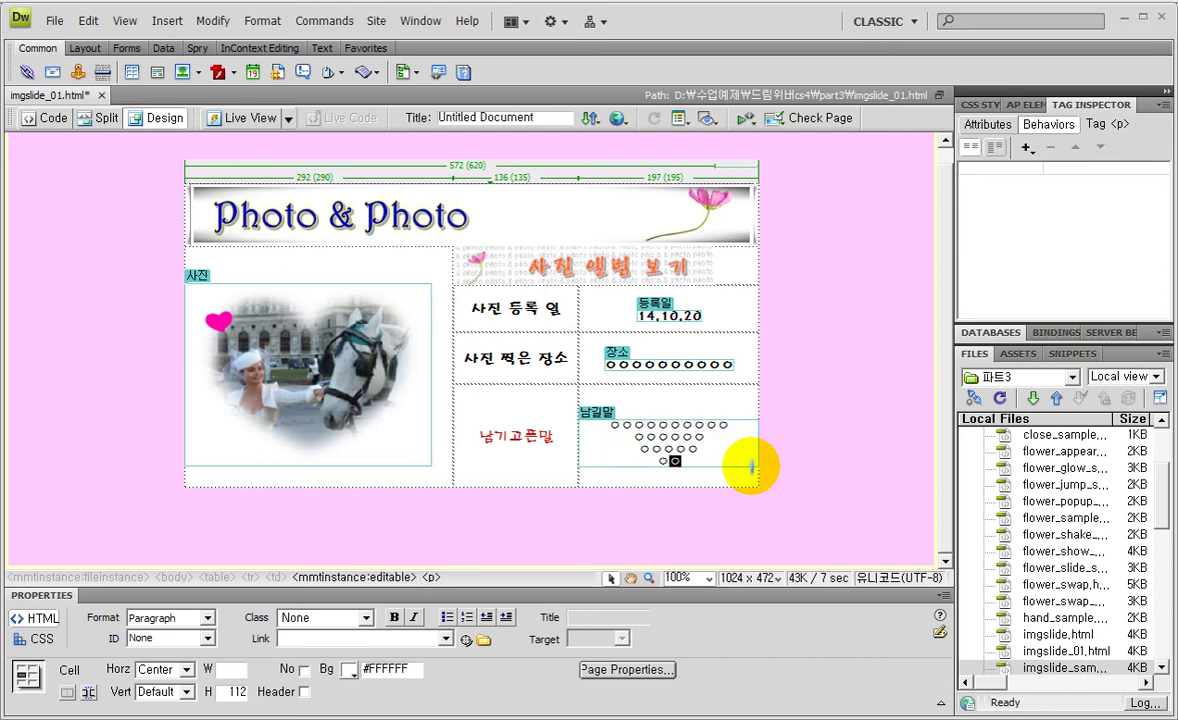
{"action": "type", "text": "ㅊㅊㅊㅊㅊ"}
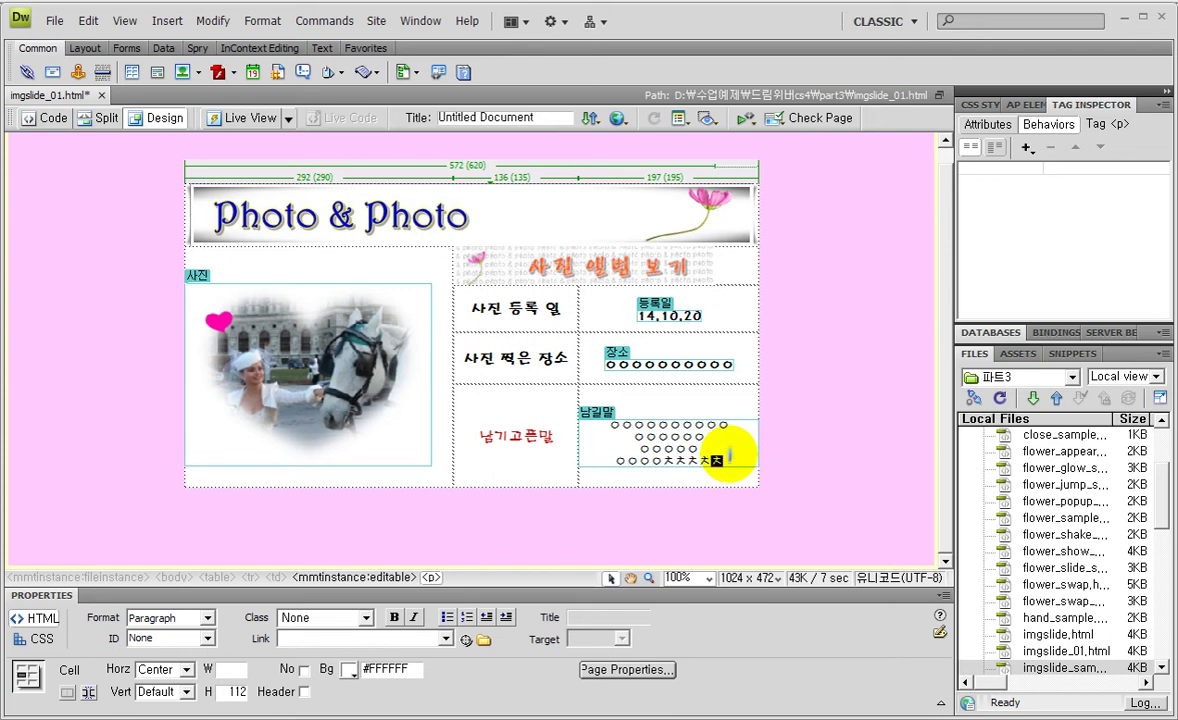
Save the changes to imgslide_01.html, preview it in the browser and close the older preview page
{"action": "key", "text": "F12"}
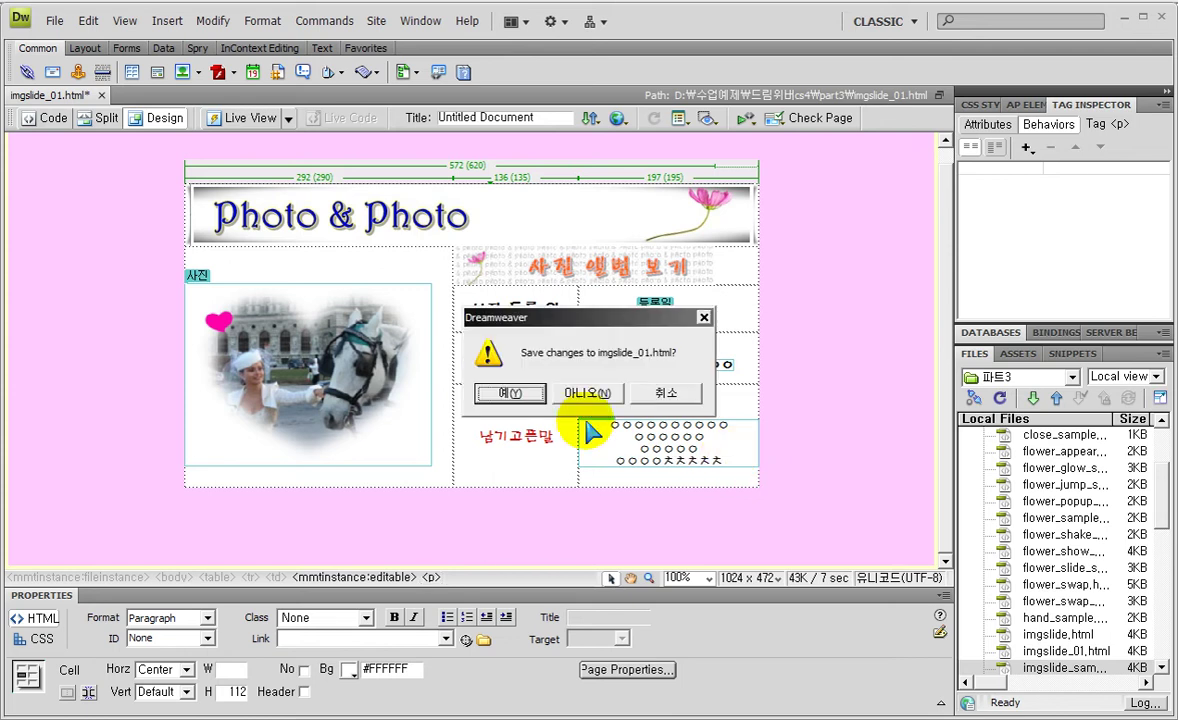
{"action": "left_click", "coordinate": [452, 391]}
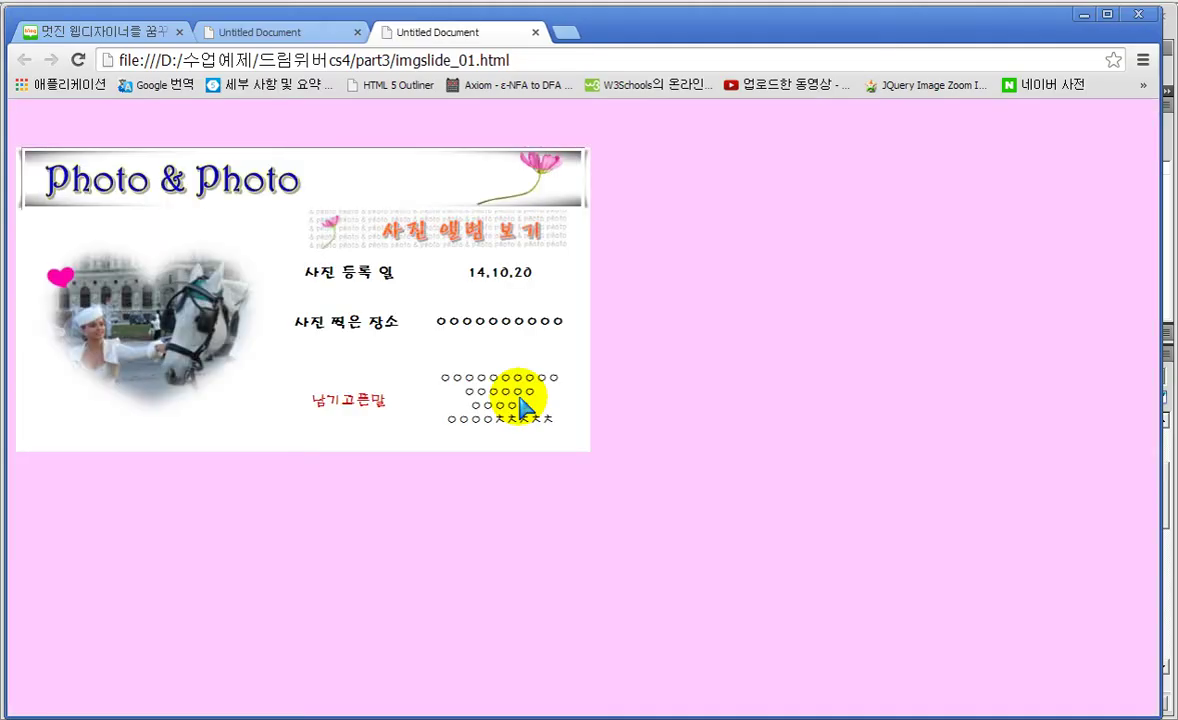
{"action": "left_click", "coordinate": [357, 32]}
{"action": "left_click_drag", "start_coordinate": [5, 700], "coordinate": [95, 705]}
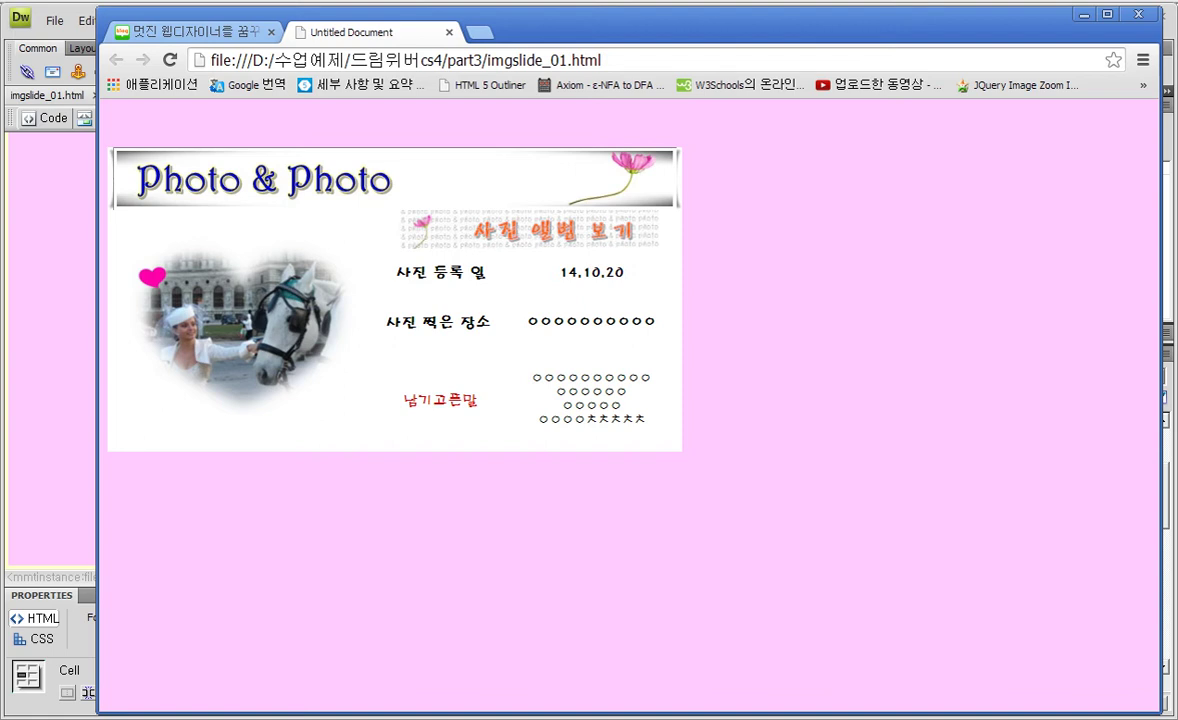
Switch back to Dreamweaver and close the imgslide_01.html document
{"action": "left_click", "coordinate": [723, 290]}
{"action": "left_click", "coordinate": [63, 212]}
{"action": "left_click", "coordinate": [94, 95]}
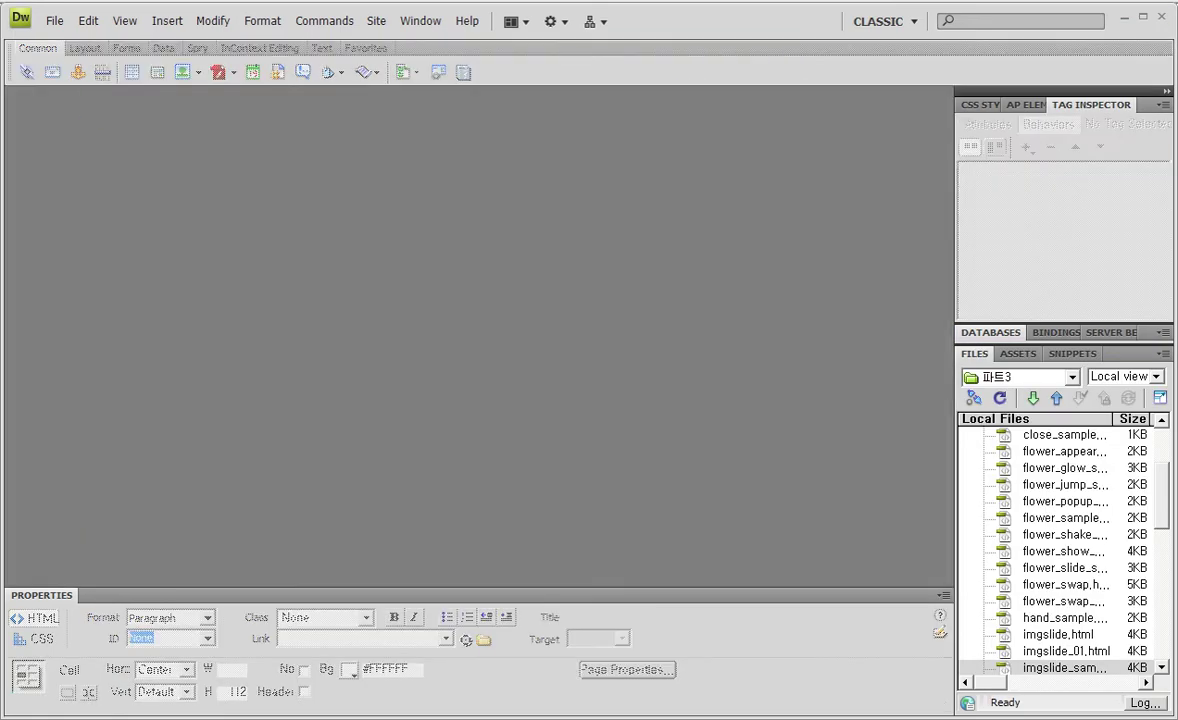
Return to the browser preview of imgslide_01.html to review the page, and close the browser
{"action": "key", "text": "alt+Tab"}
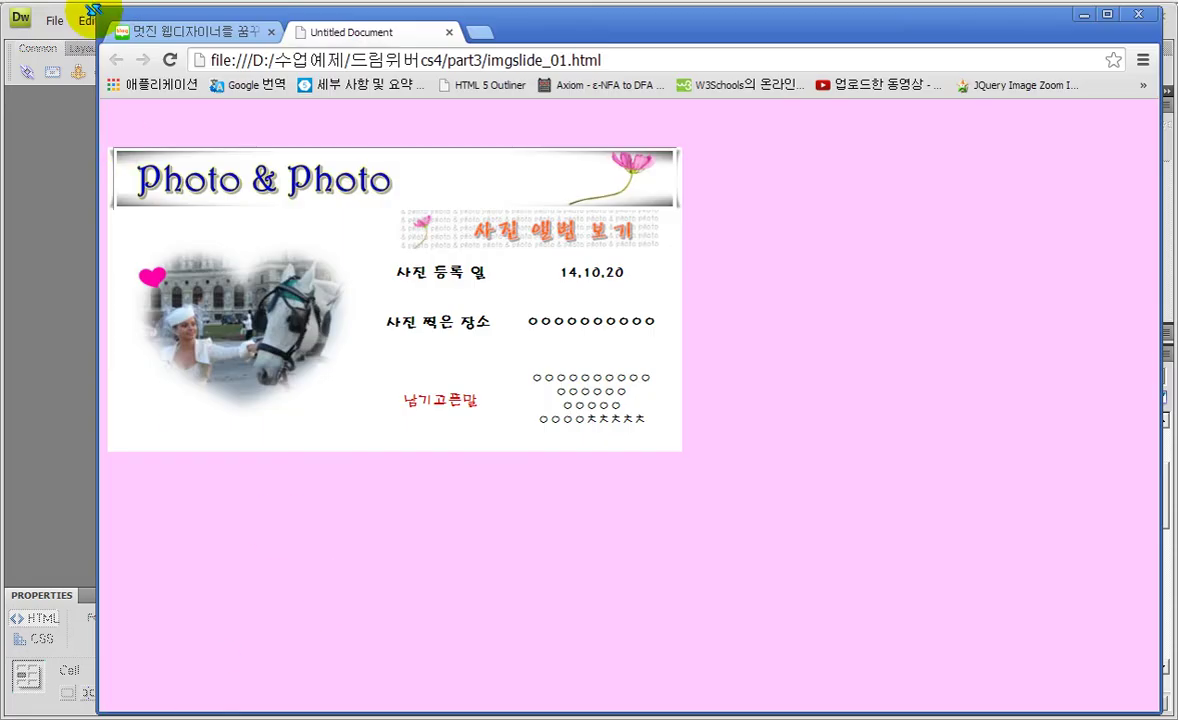
{"action": "left_click_drag", "start_coordinate": [97, 8], "coordinate": [214, 34]}
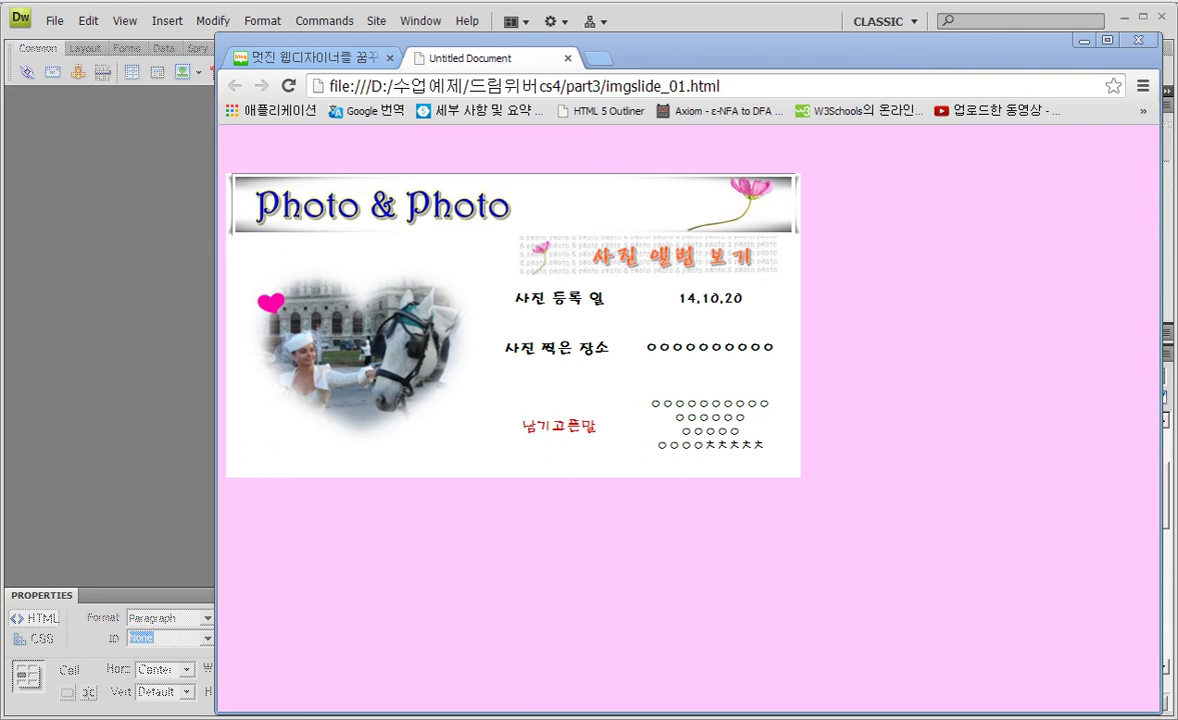
{"action": "key", "text": "alt+F4"}
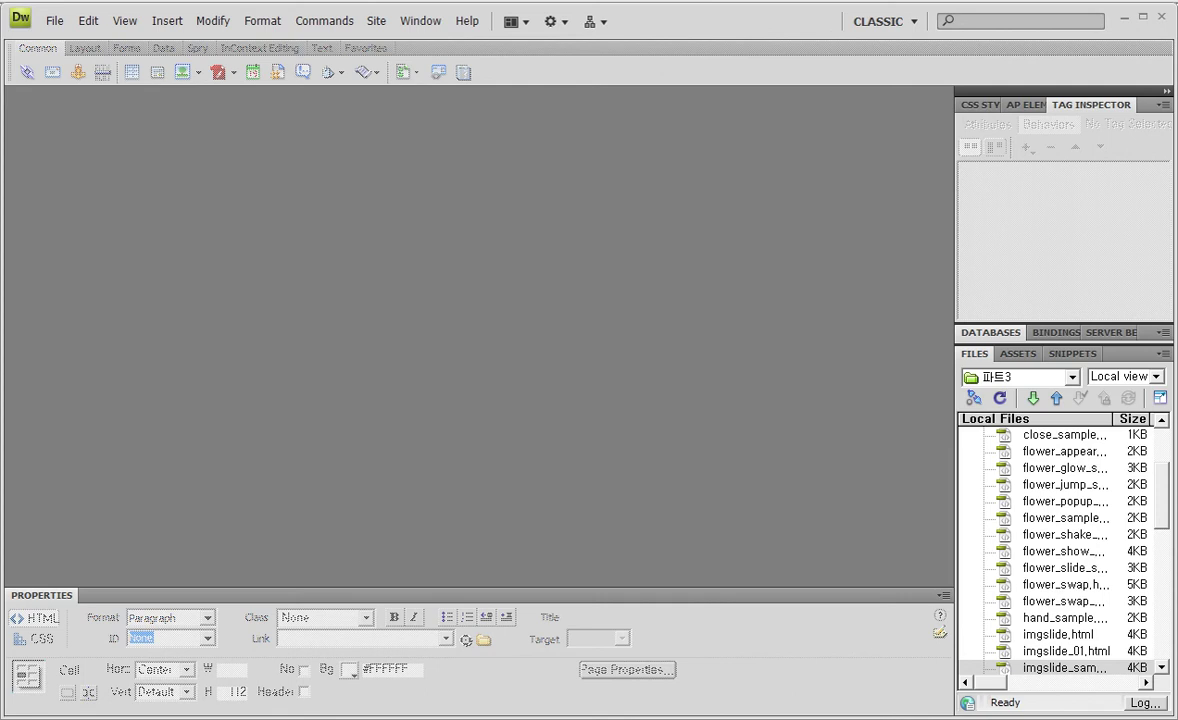
Copy imgslide_02 from the Notepad list and create a new page from the 파트3 site's imgslide template
{"action": "left_click", "coordinate": [54, 20]}
{"action": "left_click", "coordinate": [65, 37]}
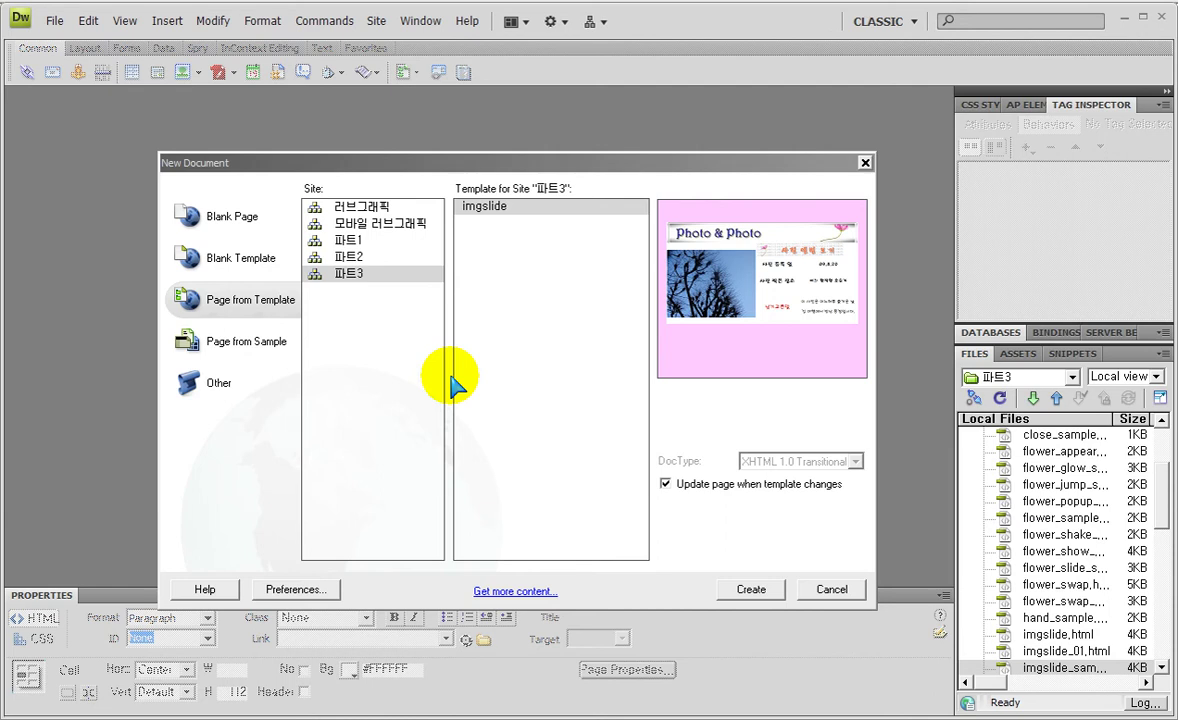
{"action": "left_click", "coordinate": [517, 222]}
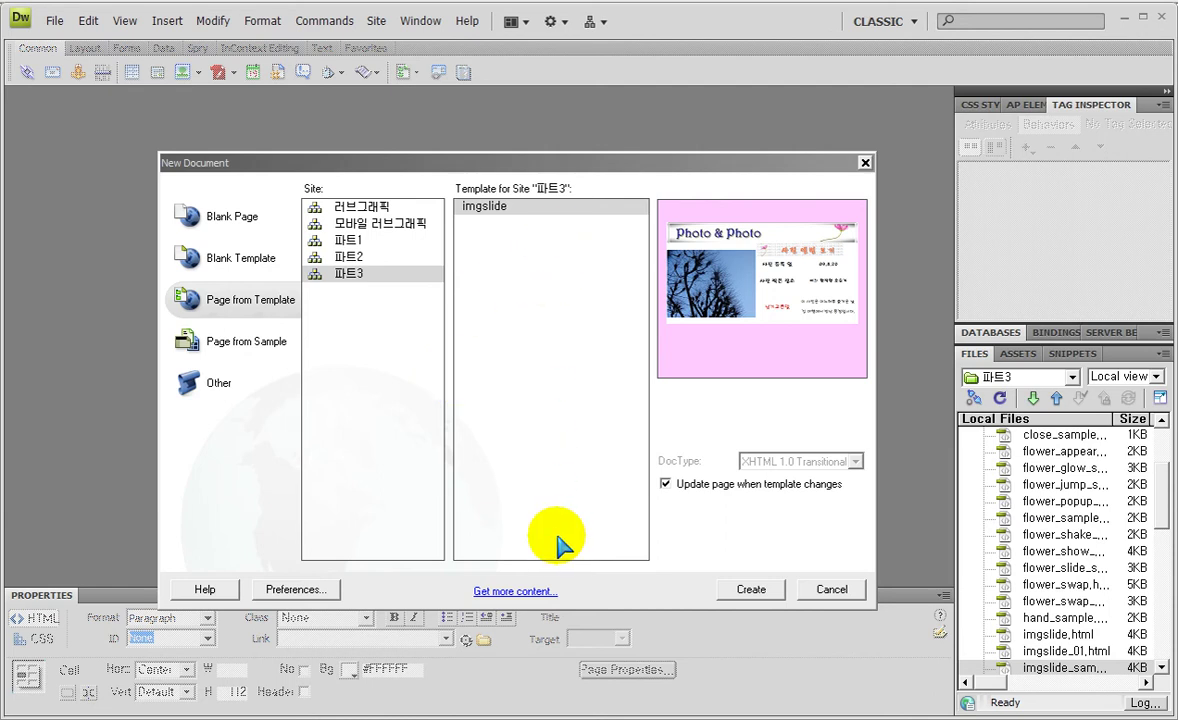
{"action": "left_click", "coordinate": [512, 582]}
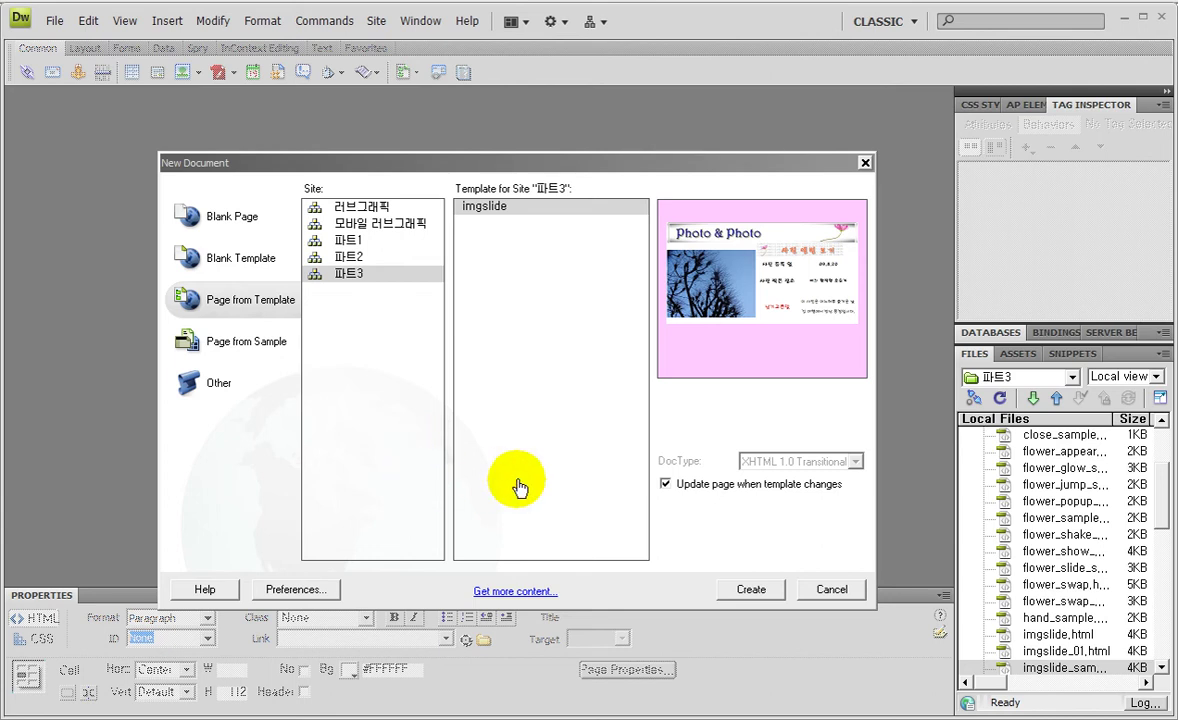
{"action": "left_click", "coordinate": [572, 499]}
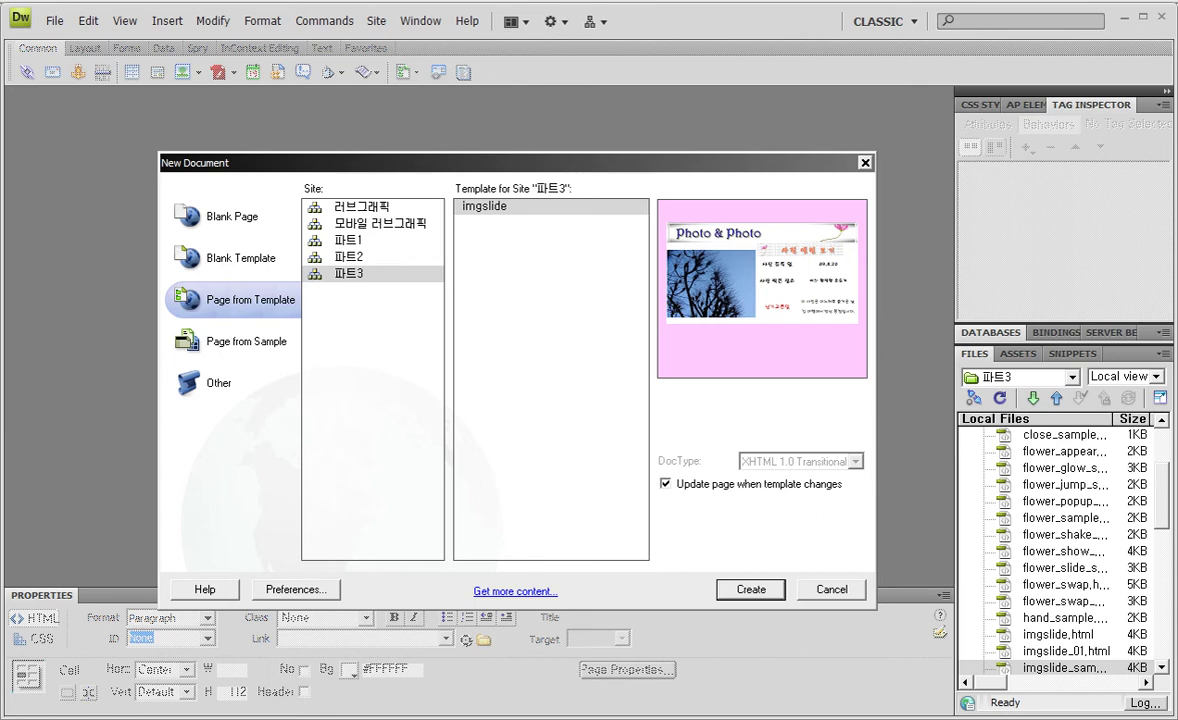
{"action": "key", "text": "alt+Tab"}
{"action": "left_click_drag", "start_coordinate": [182, 410], "coordinate": [97, 370]}
{"action": "key", "text": "ctrl+c"}
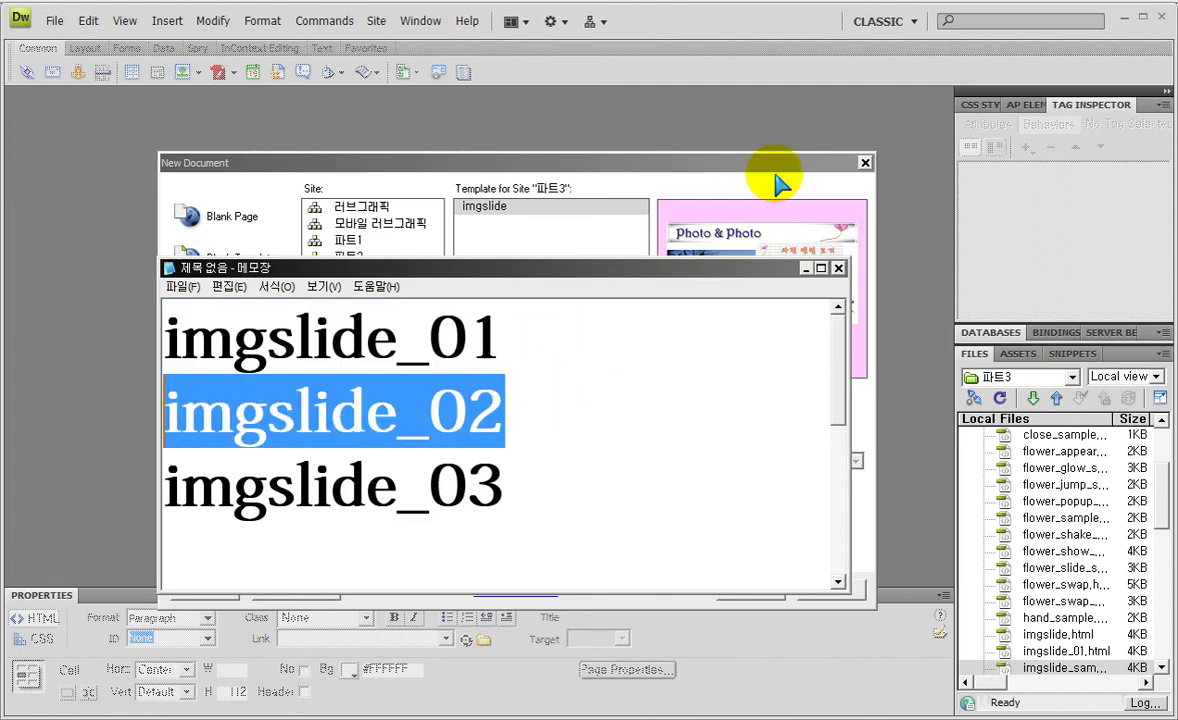
{"action": "left_click", "coordinate": [716, 170]}
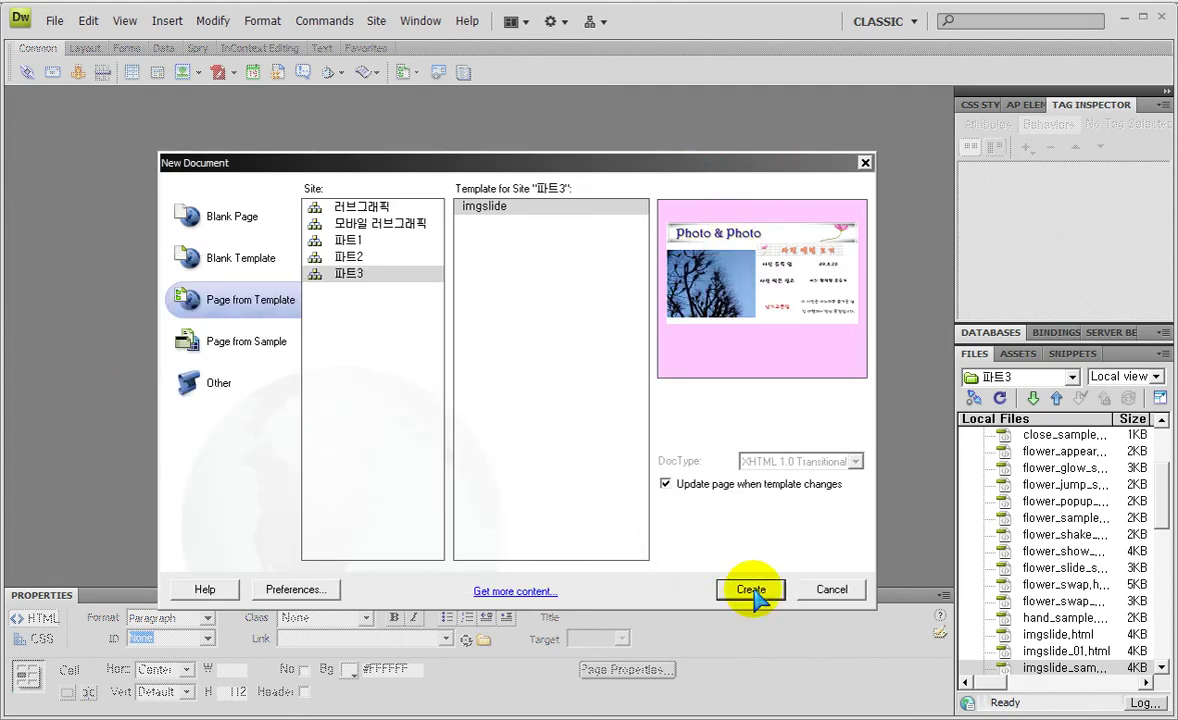
{"action": "left_click", "coordinate": [750, 590]}
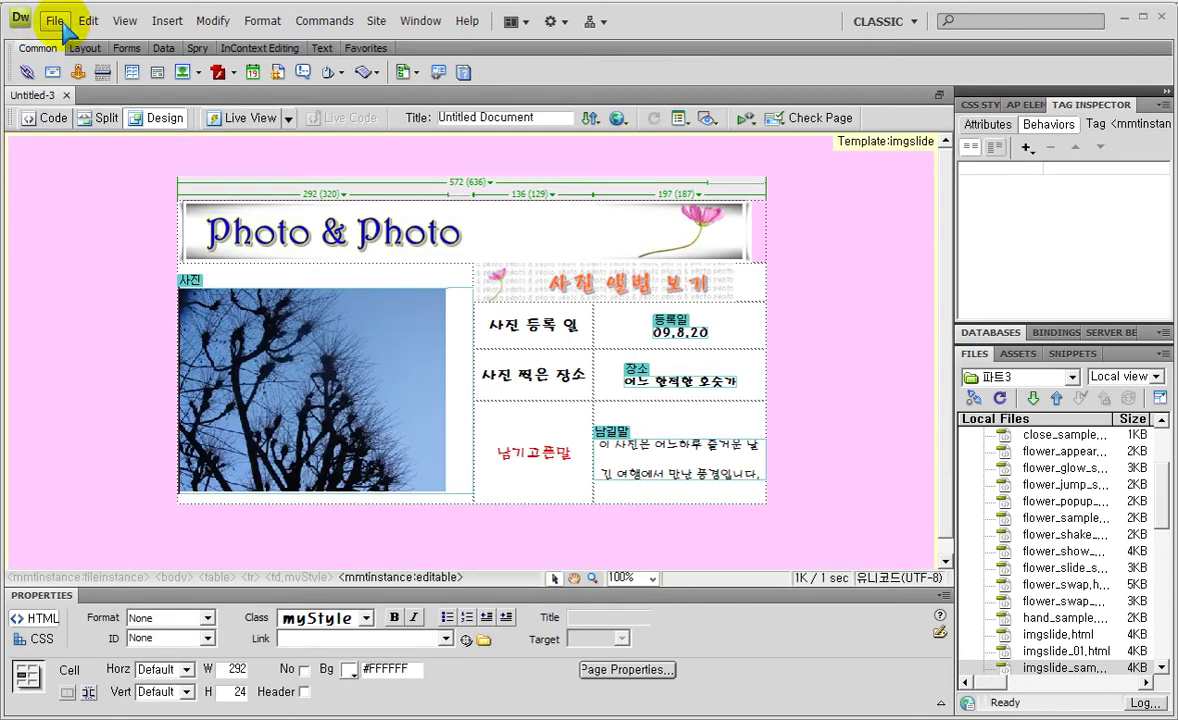
Save the new page in the part3 folder under the copied name imgslide_02
{"action": "left_click", "coordinate": [54, 20]}
{"action": "left_click", "coordinate": [100, 199]}
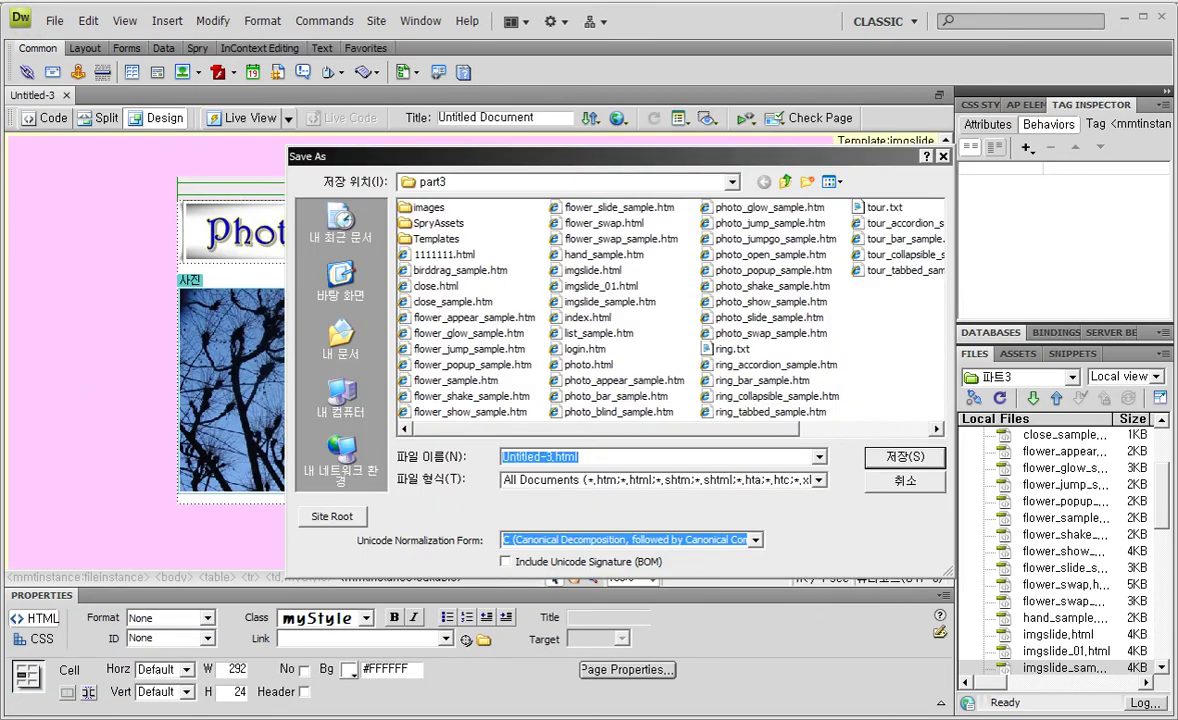
{"action": "key", "text": "alt+Tab"}
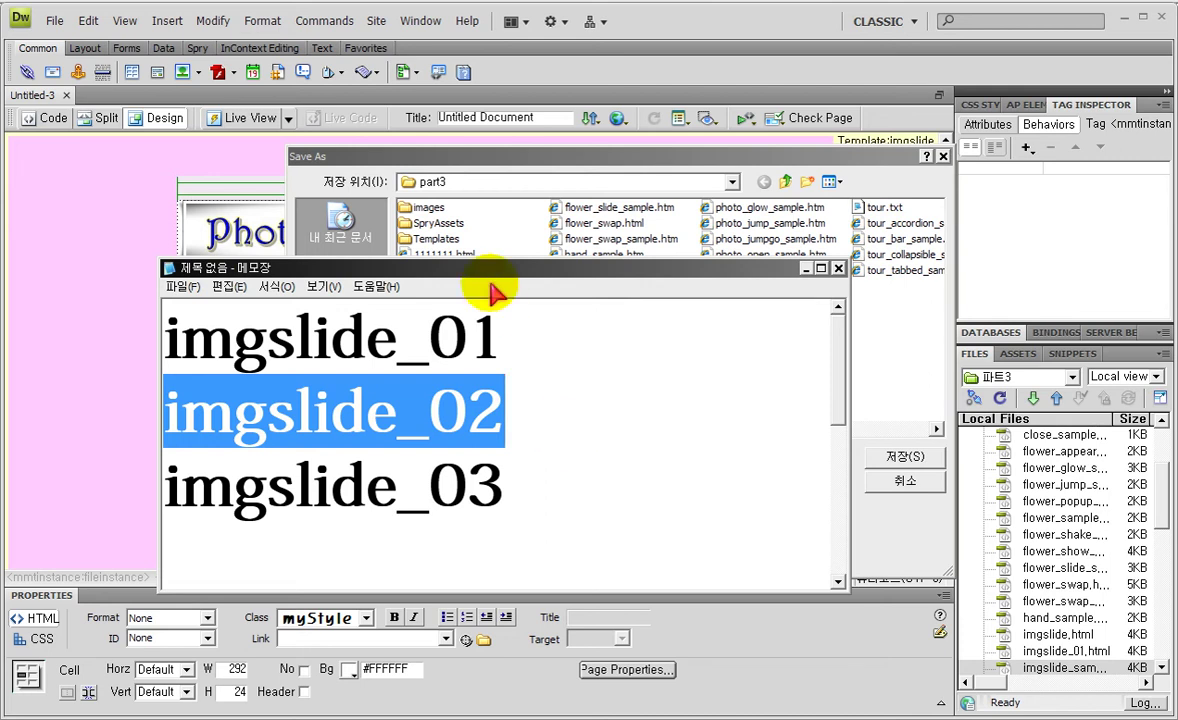
{"action": "left_click", "coordinate": [325, 157]}
{"action": "key", "text": "ctrl+v"}
{"action": "left_click", "coordinate": [884, 456]}
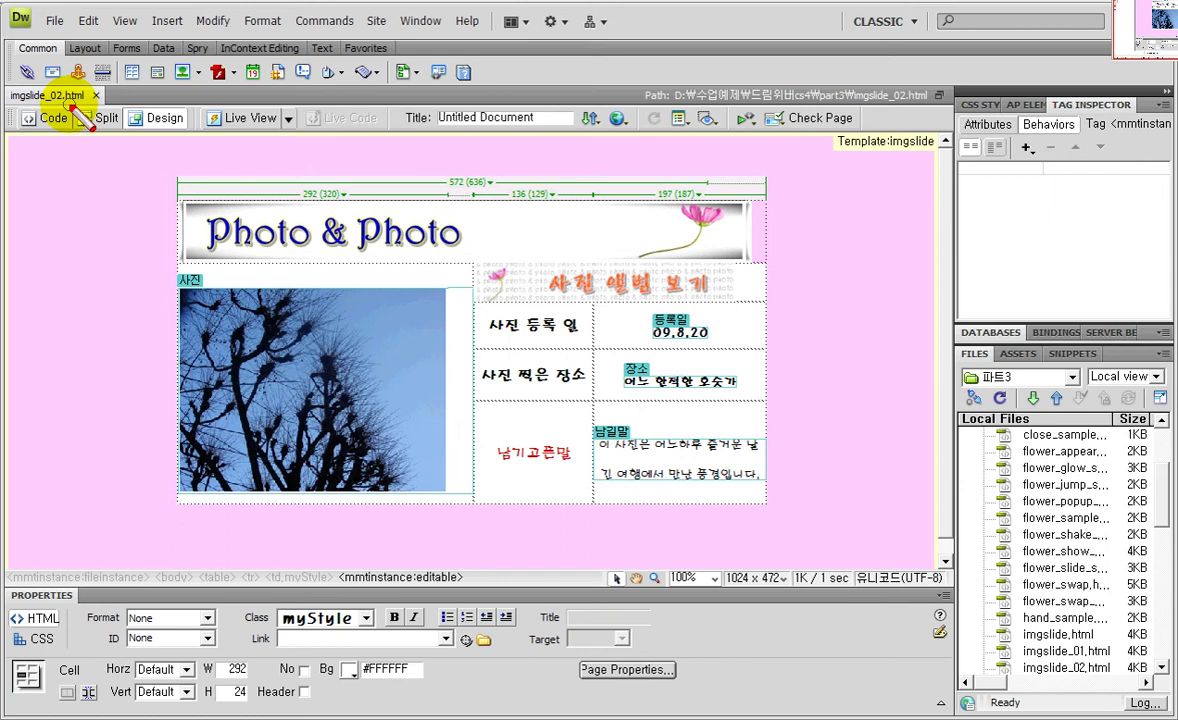
{"action": "left_click", "coordinate": [292, 392]}
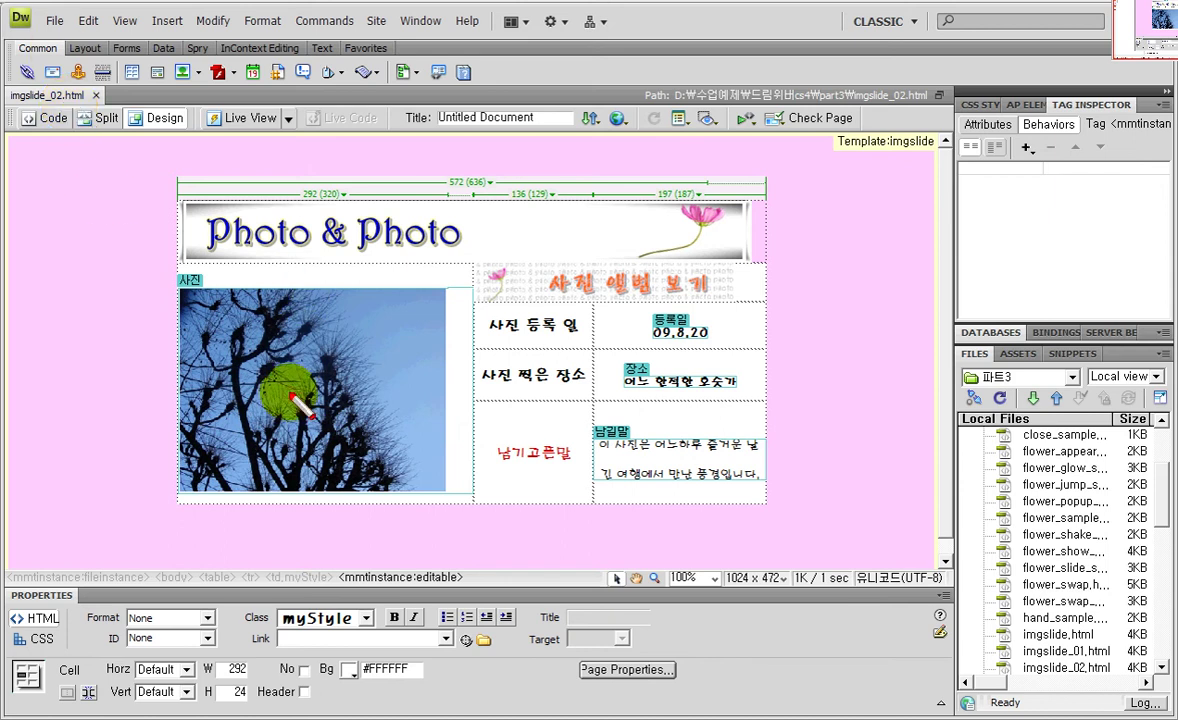
Delete the tree photo from the 사진 editable region of imgslide_02.html
{"action": "left_click", "coordinate": [283, 388]}
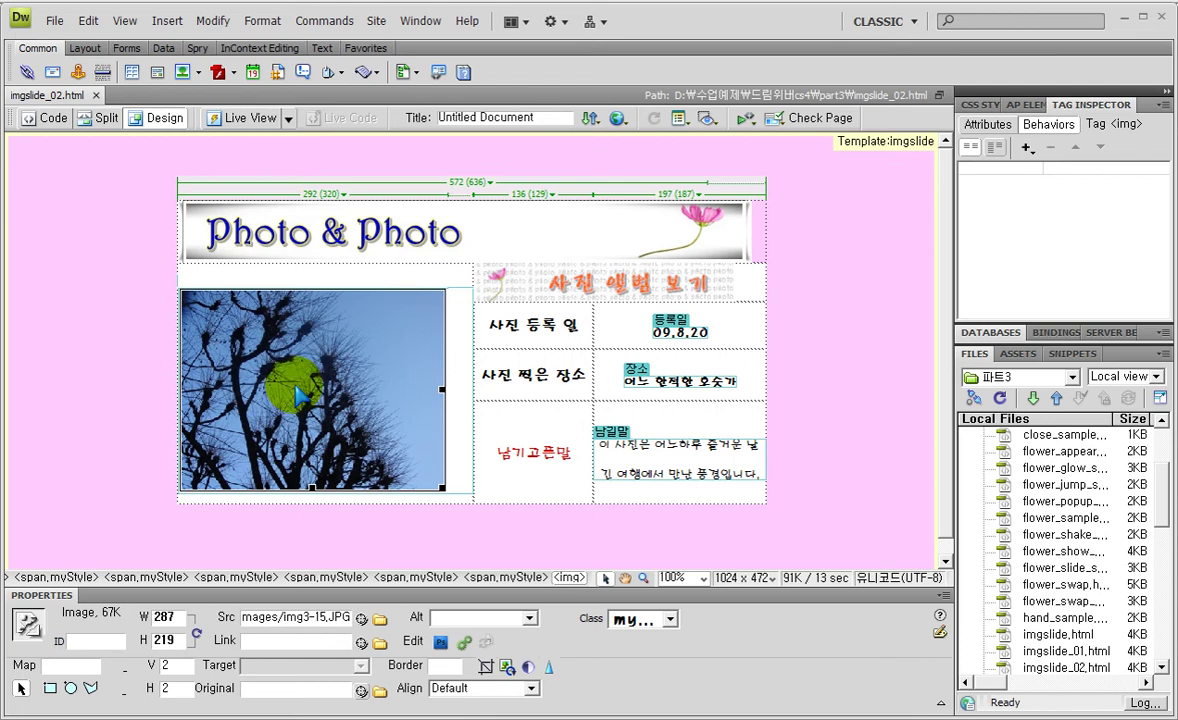
{"action": "left_click", "coordinate": [790, 234]}
{"action": "left_click", "coordinate": [281, 394]}
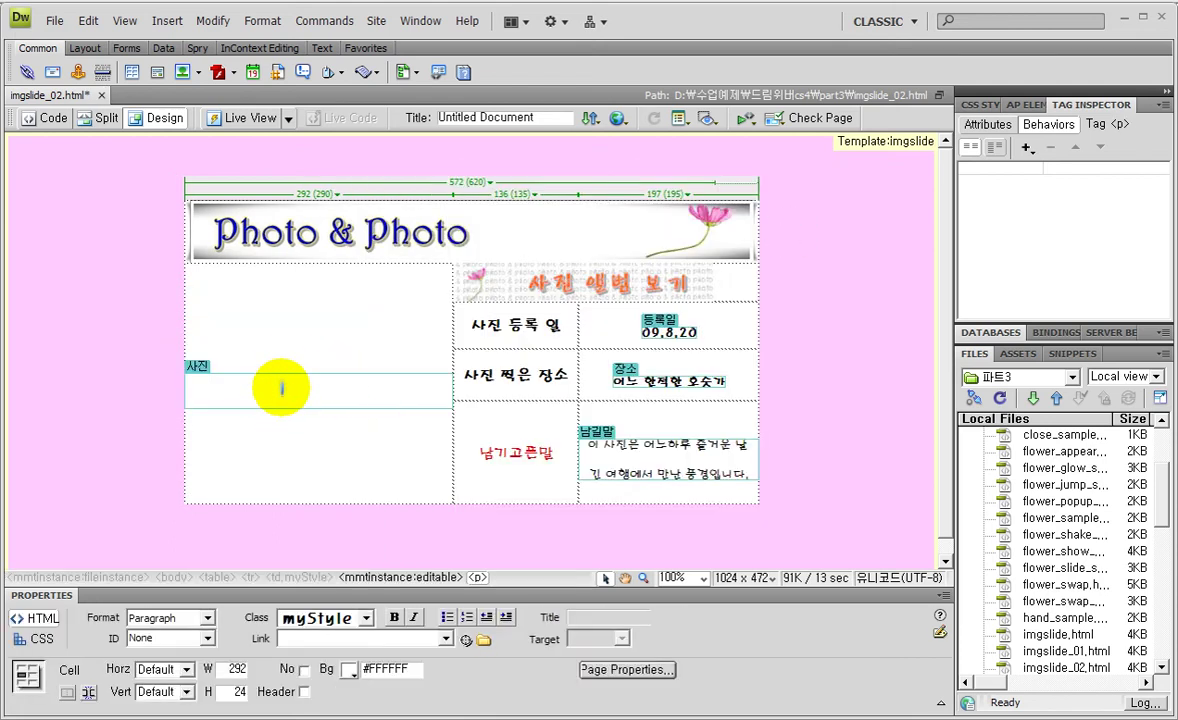
{"action": "key", "text": "ctrl+z"}
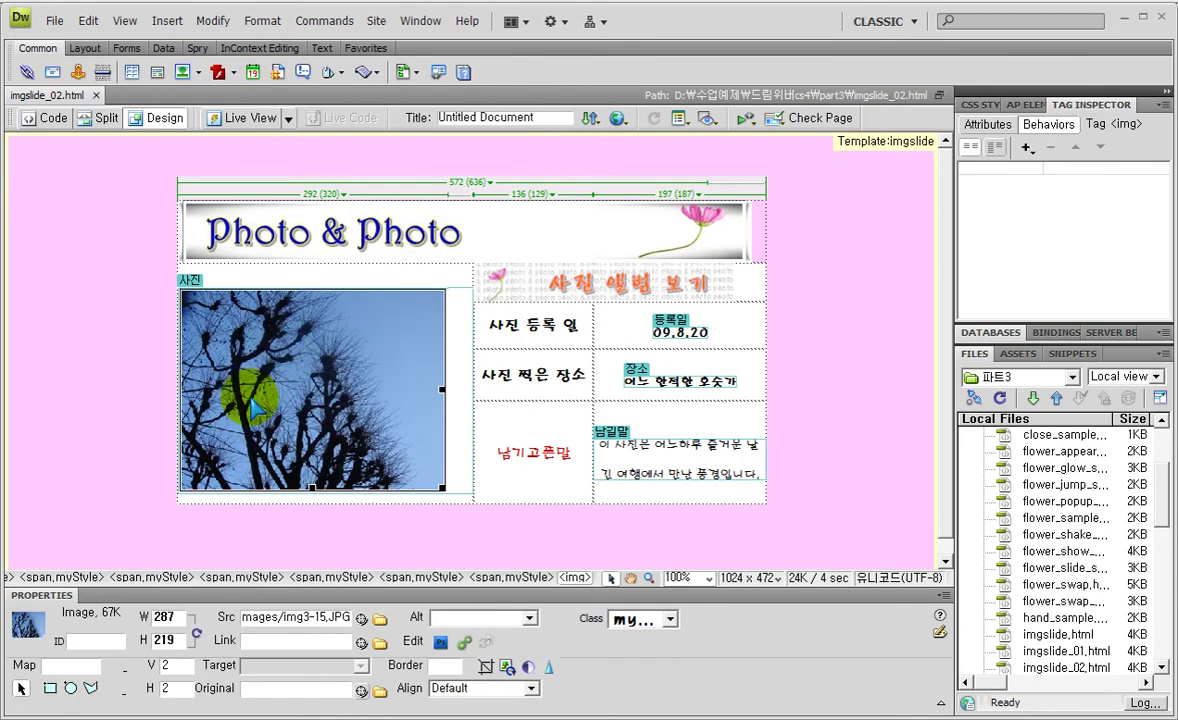
{"action": "key", "text": "Delete"}
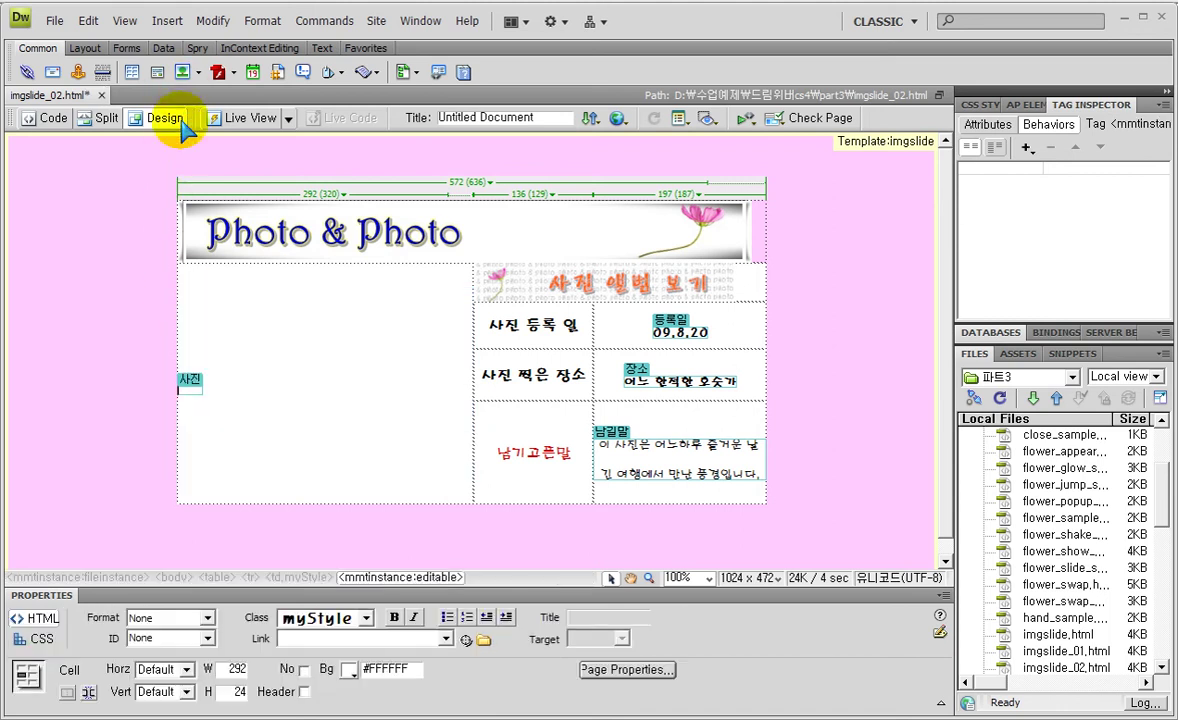
Insert images/img3-21.JPG into the 사진 region without alternate text and scale it down proportionally to fit its cell
{"action": "left_click", "coordinate": [184, 73]}
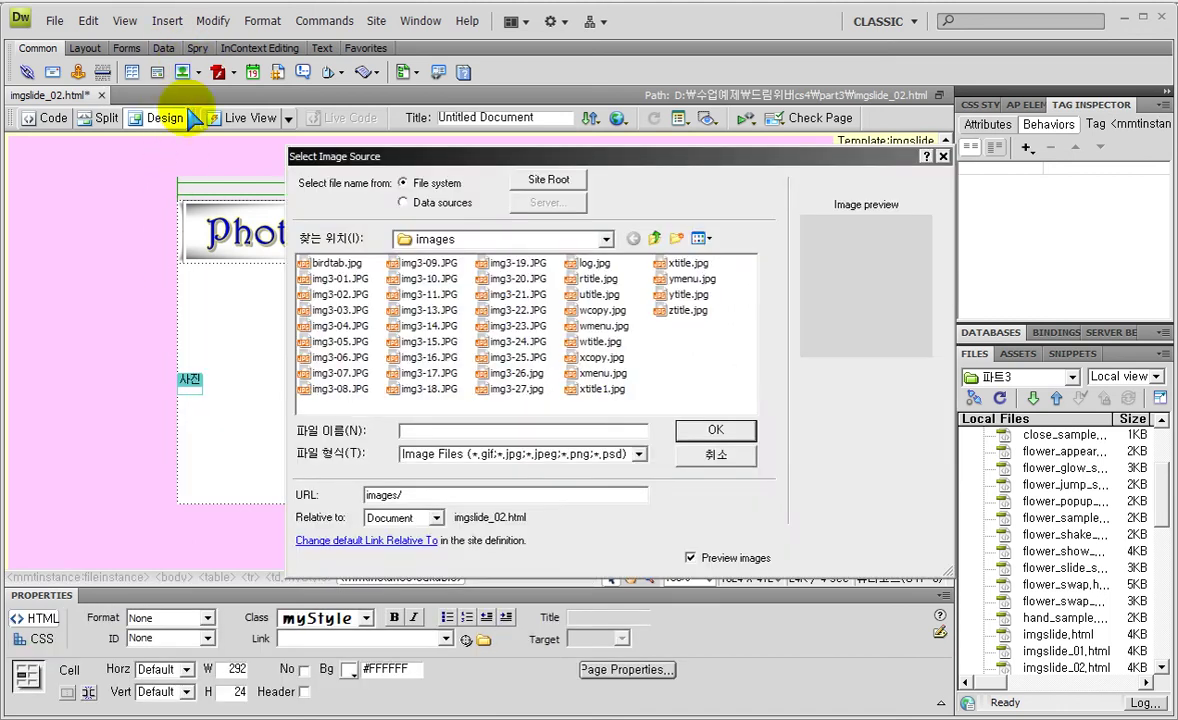
{"action": "left_click", "coordinate": [415, 293]}
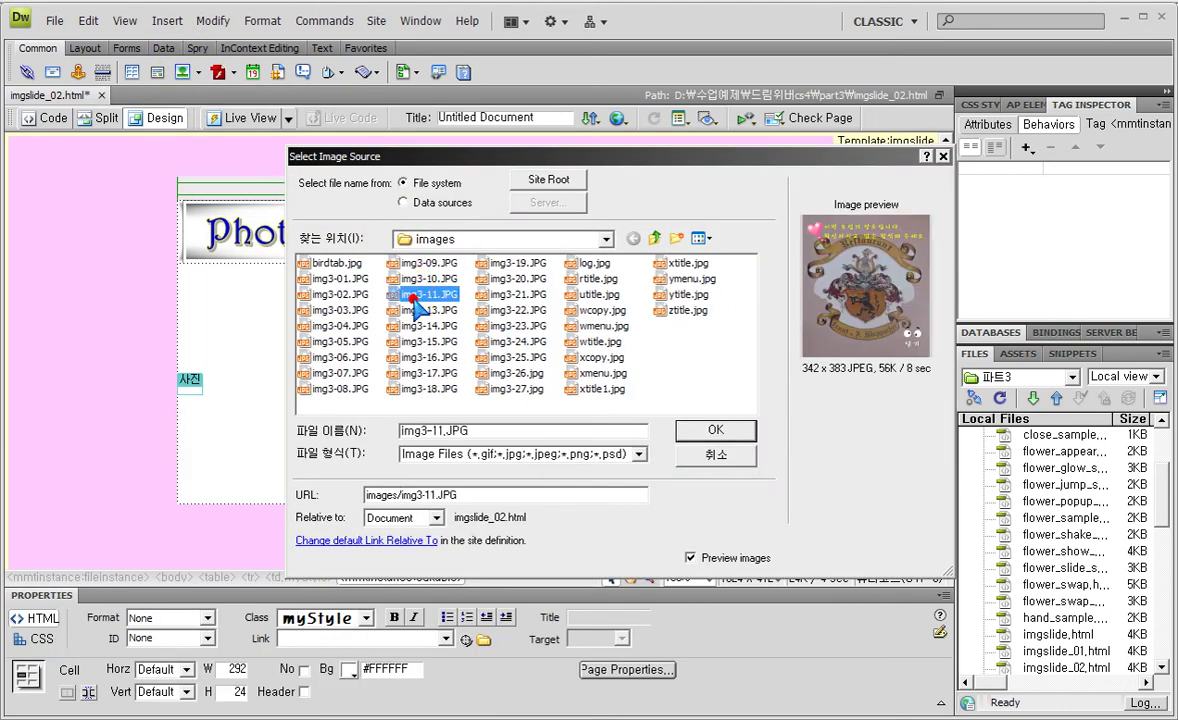
{"action": "left_click", "coordinate": [517, 280]}
{"action": "left_click", "coordinate": [517, 318]}
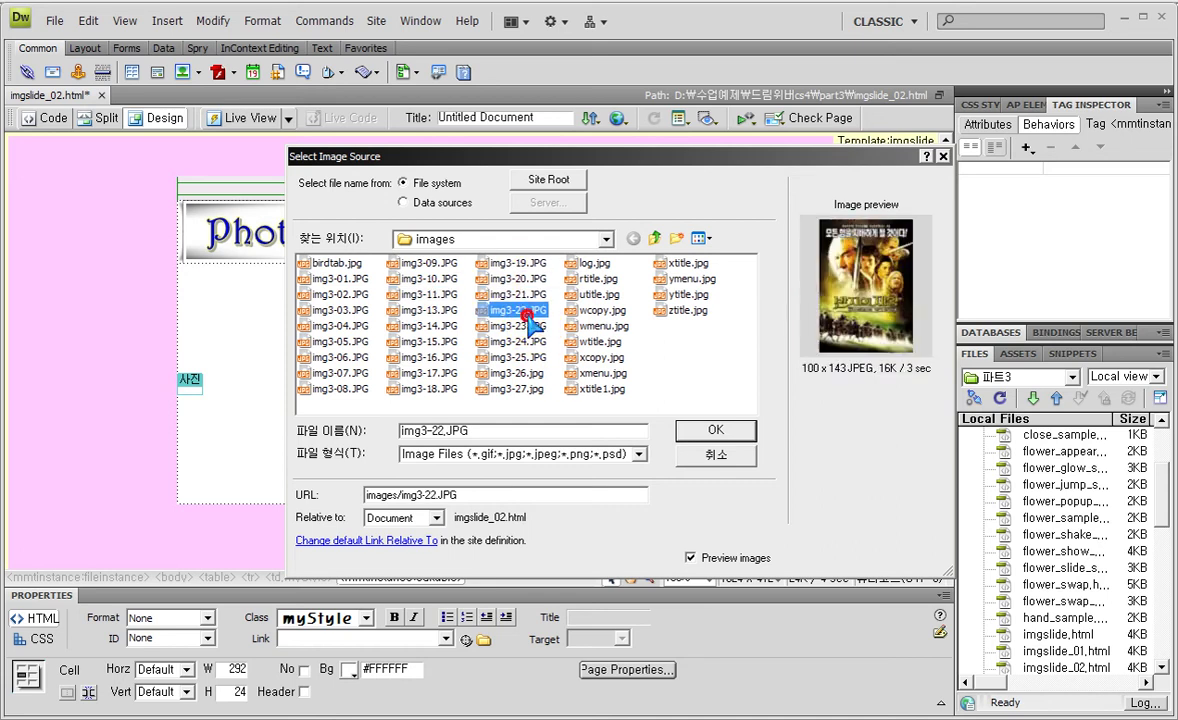
{"action": "left_click", "coordinate": [520, 295]}
{"action": "left_click", "coordinate": [731, 436]}
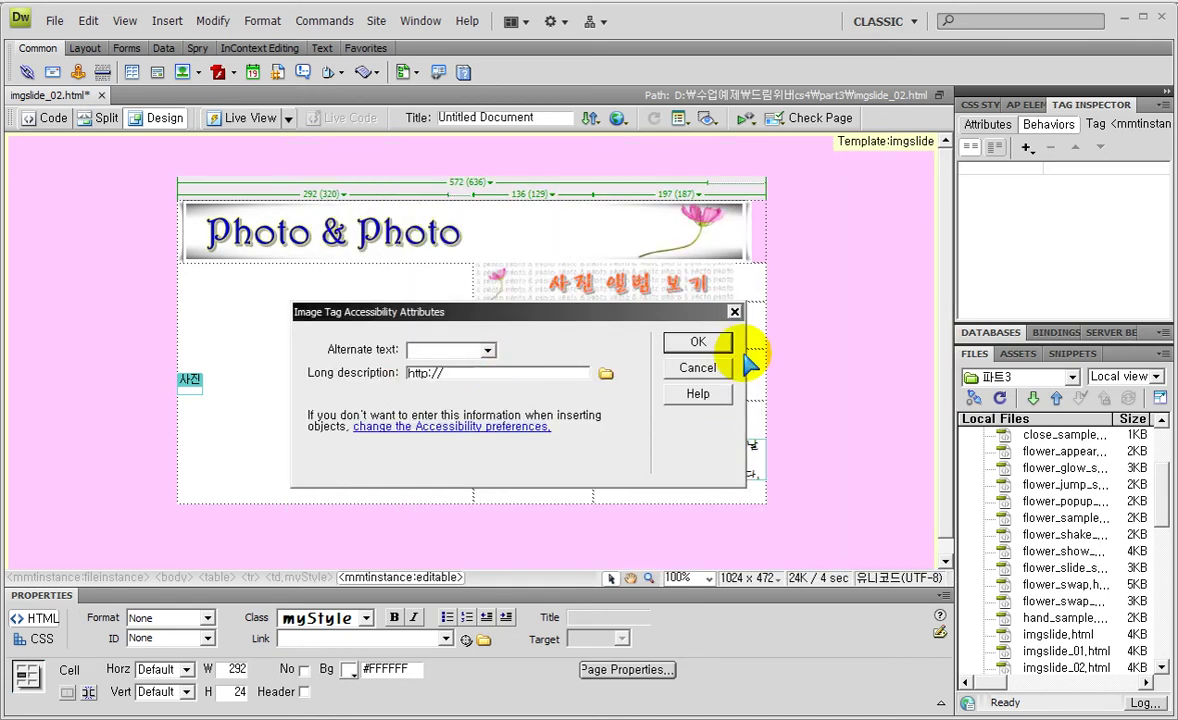
{"action": "left_click", "coordinate": [703, 338]}
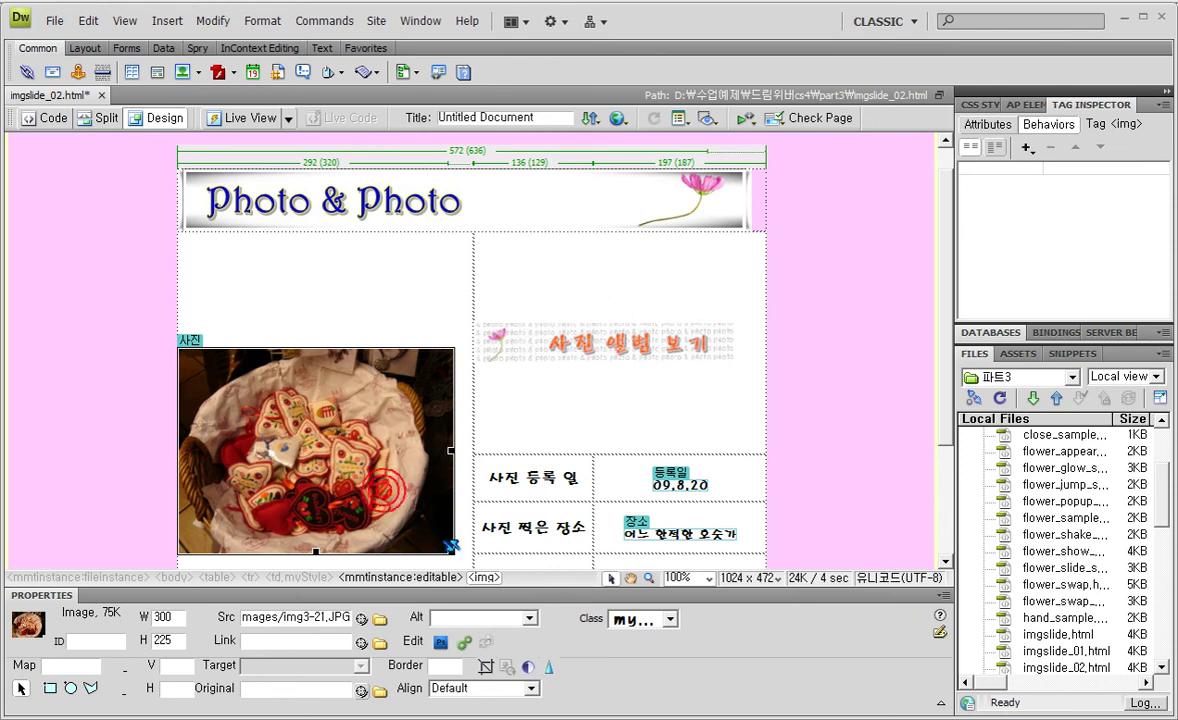
{"action": "left_click_drag", "start_coordinate": [452, 553], "coordinate": [440, 544]}
{"action": "left_click", "coordinate": [605, 487]}
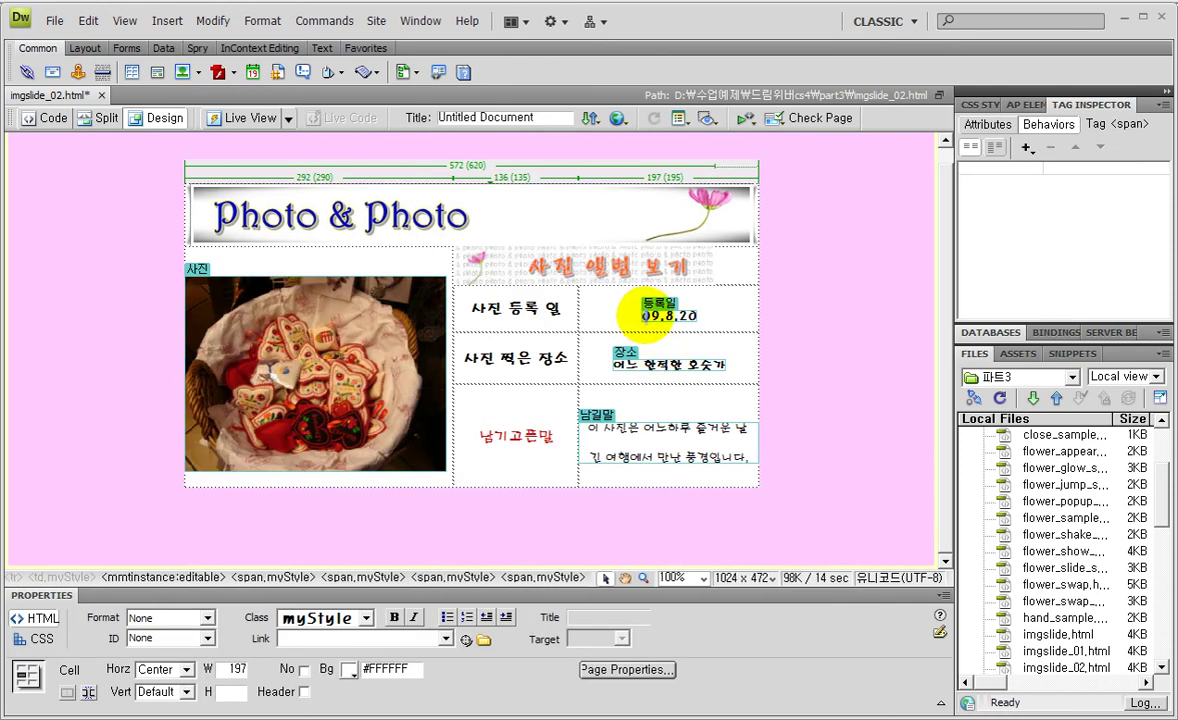
Replace the date in the 등록일 region with 2014.02.12
{"action": "left_click_drag", "start_coordinate": [640, 316], "coordinate": [696, 316]}
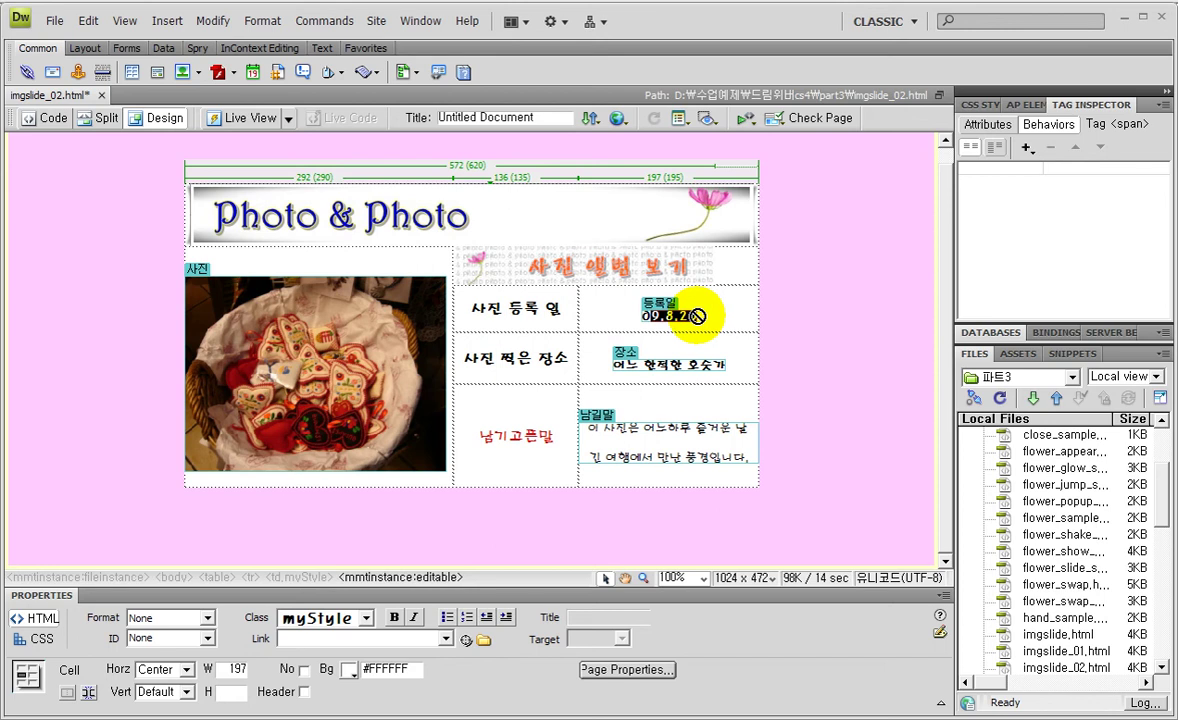
{"action": "type", "text": "014.02.12"}
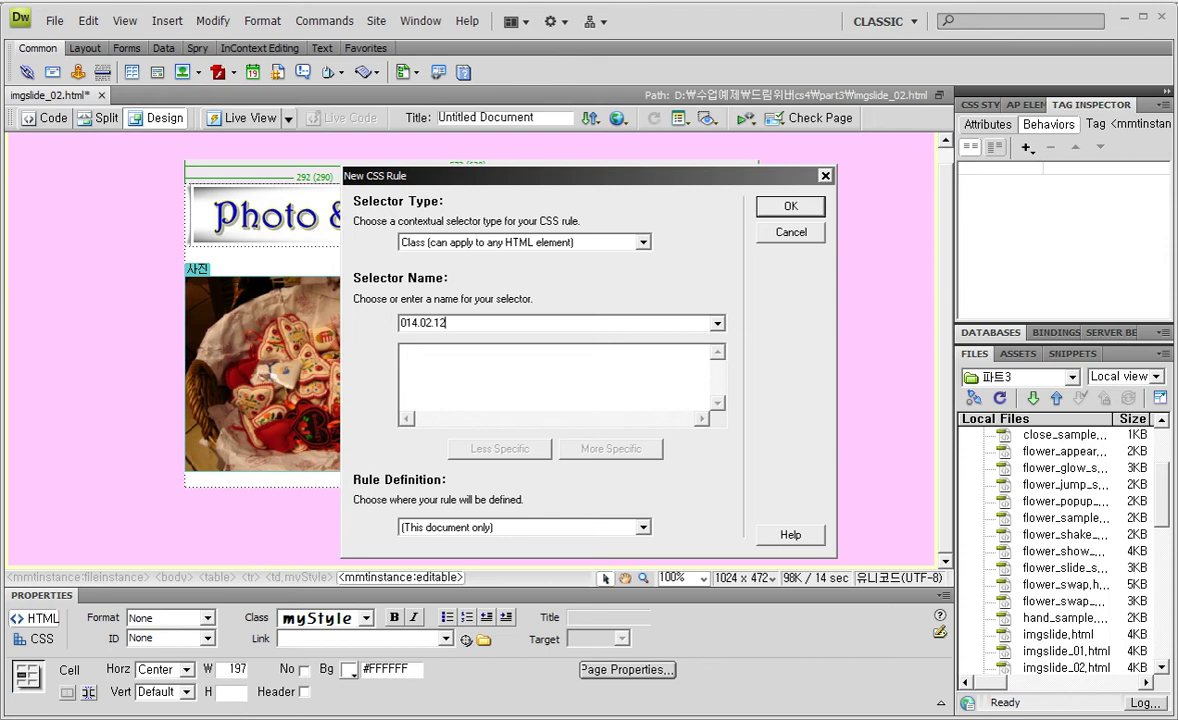
{"action": "key", "text": "BackSpace"}
{"action": "key", "text": "BackSpace"}
{"action": "key", "text": "BackSpace"}
{"action": "key", "text": "BackSpace"}
{"action": "key", "text": "BackSpace"}
{"action": "key", "text": "BackSpace"}
{"action": "key", "text": "BackSpace"}
{"action": "key", "text": "BackSpace"}
{"action": "key", "text": "BackSpace"}
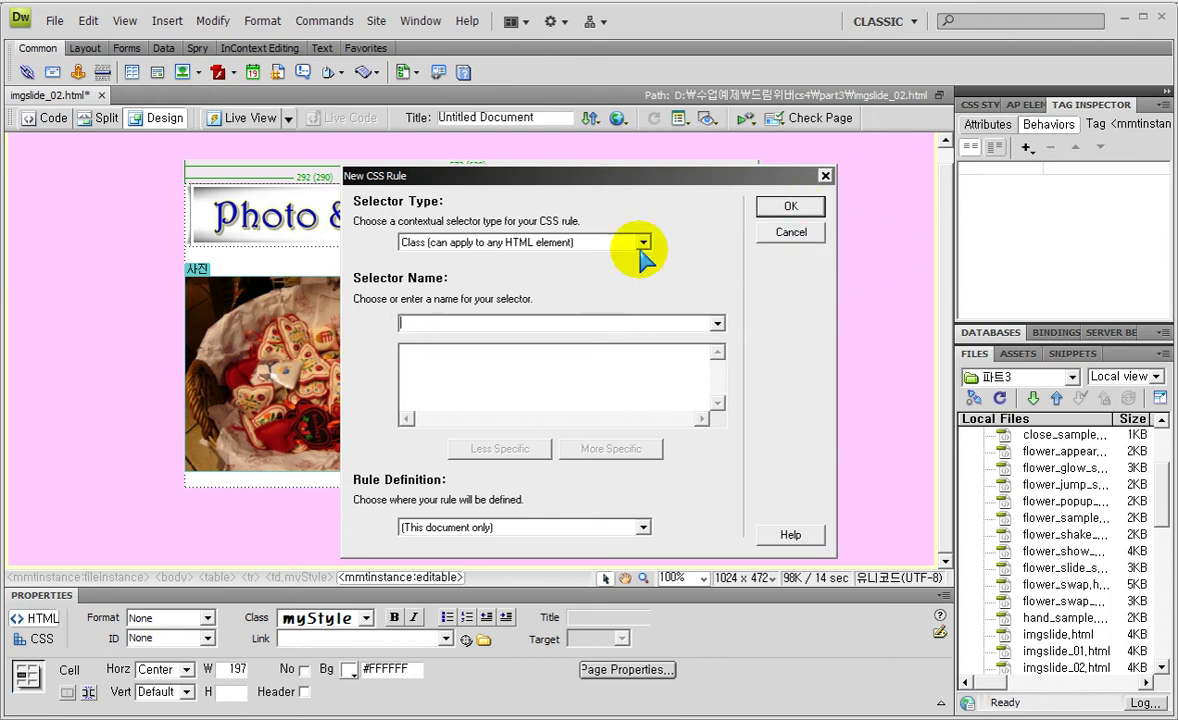
{"action": "left_click", "coordinate": [790, 232]}
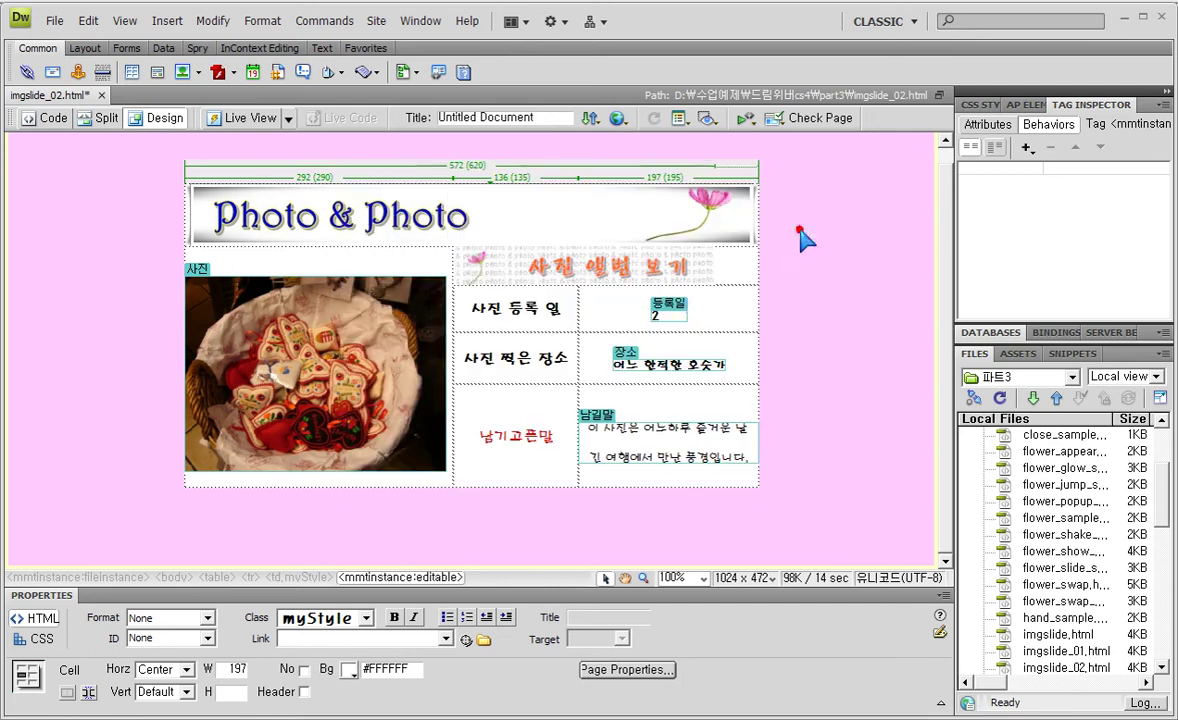
{"action": "type", "text": "014"}
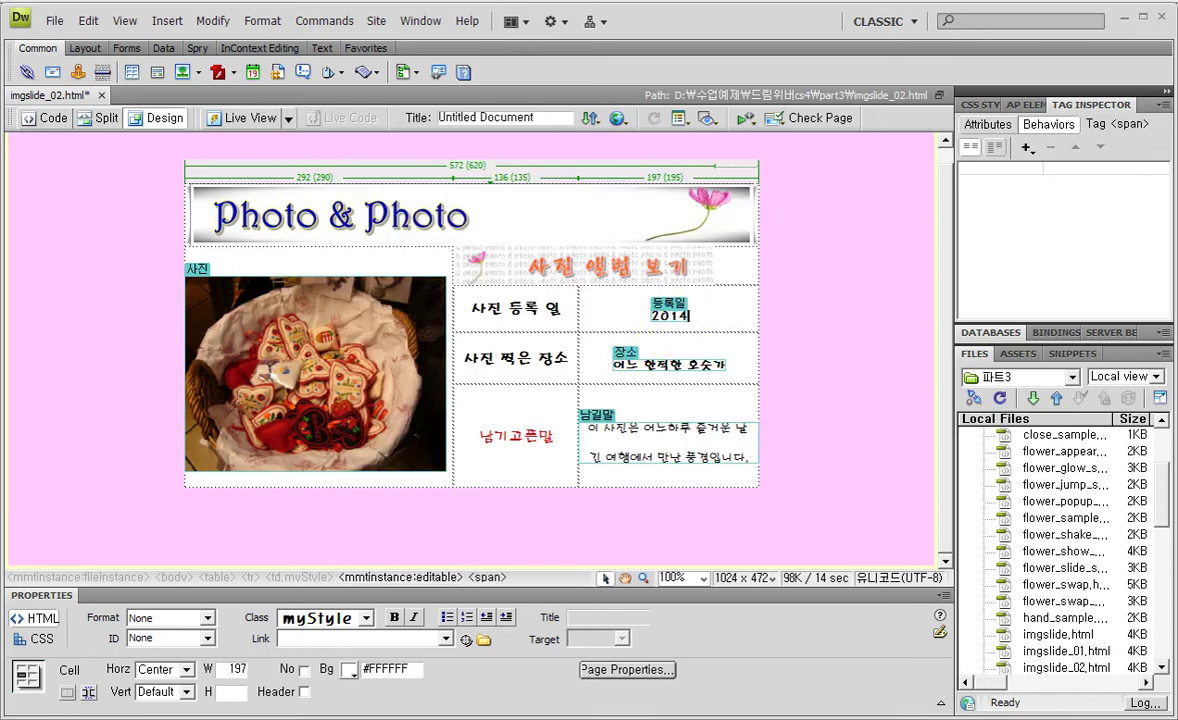
{"action": "type", "text": ".02.12"}
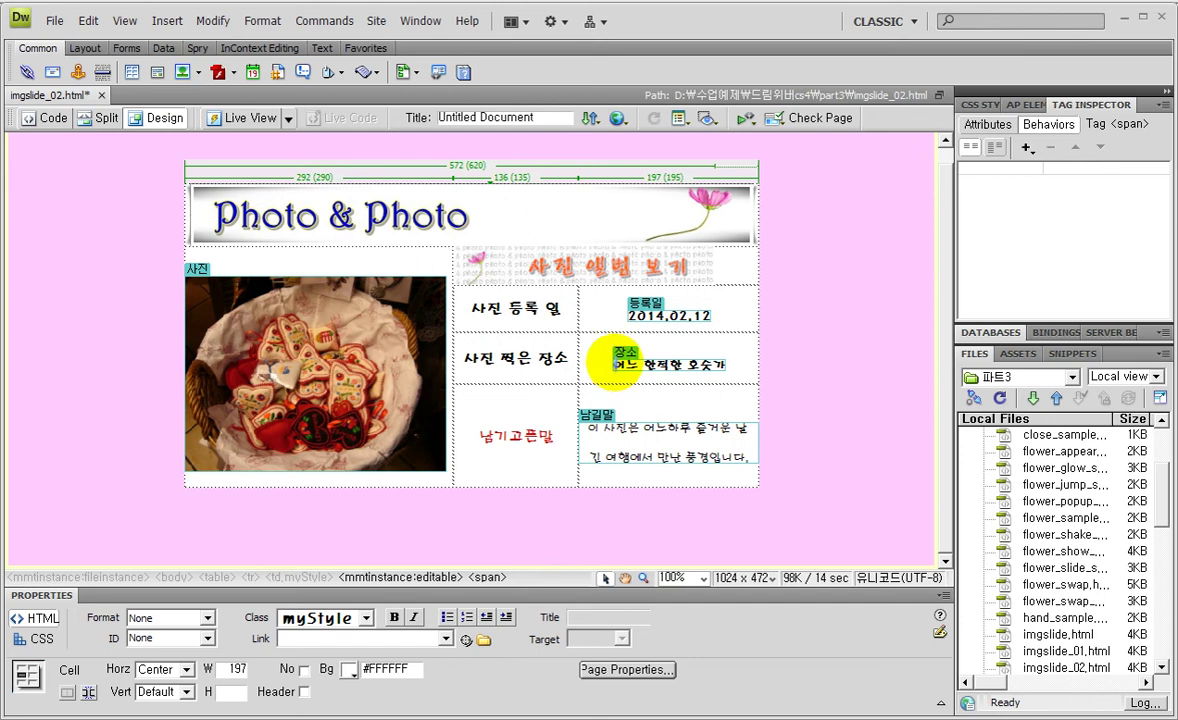
Replace the 장소 text with ㄷㄷㄷㄷㄷㄷㄷㄷ and the 남길말 message with three lines: ㅎㅎㅎㅎㅎㅎㅎ, ㅎㅎㅎㅎㅎㅎ and ㄹㄹㄹㄹㄹㄹㄹㄹㄹㄹ
{"action": "left_click_drag", "start_coordinate": [612, 365], "coordinate": [749, 460]}
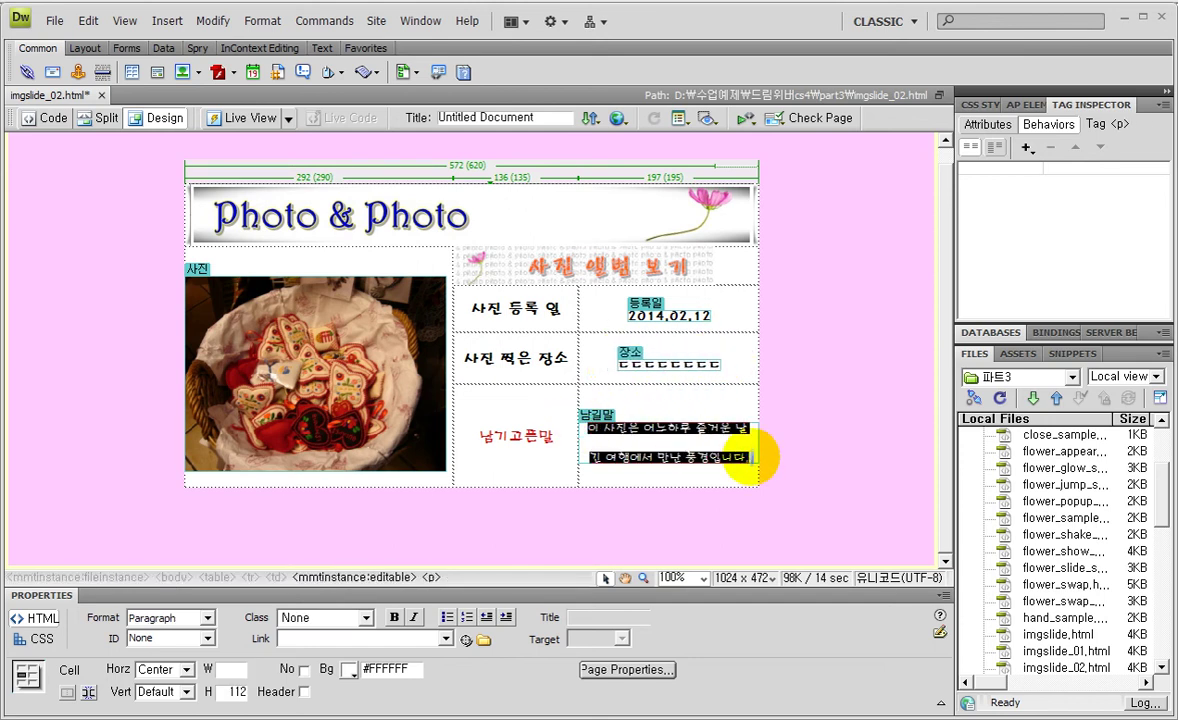
{"action": "type", "text": "ㅎㅎㅎㅎㅎㅎㅎ"}
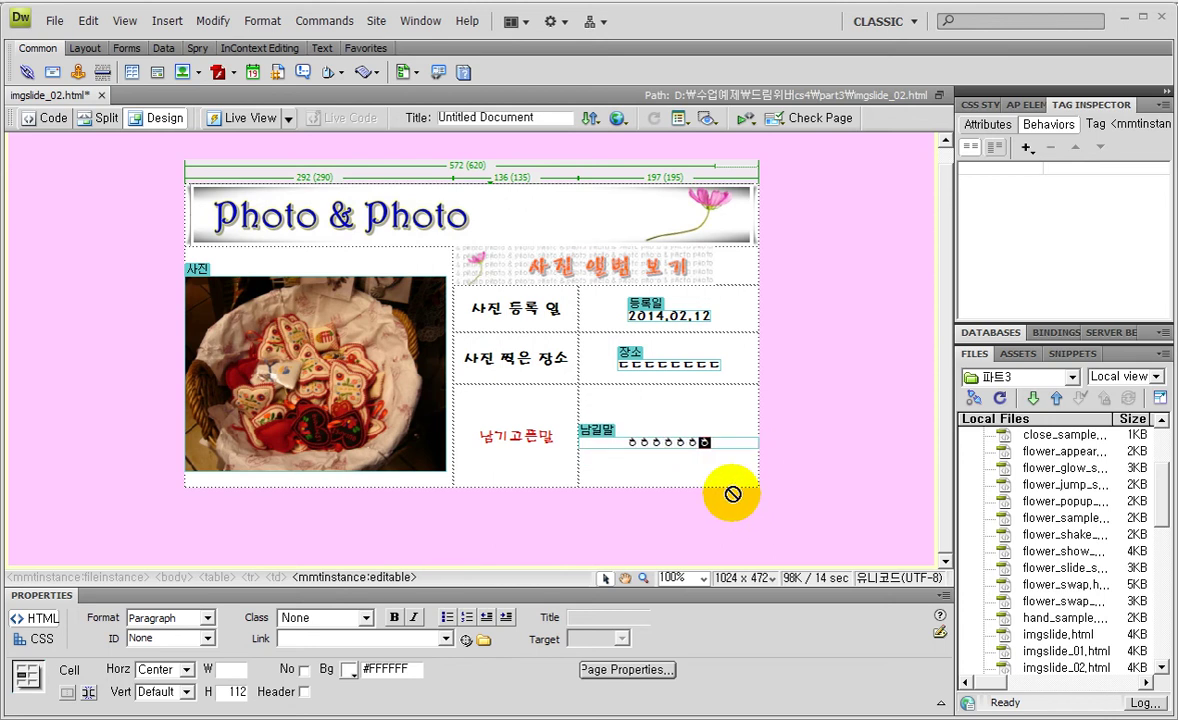
{"action": "key", "text": "Return"}
{"action": "type", "text": "ㅎㅎㅎㅎㅎㅎ"}
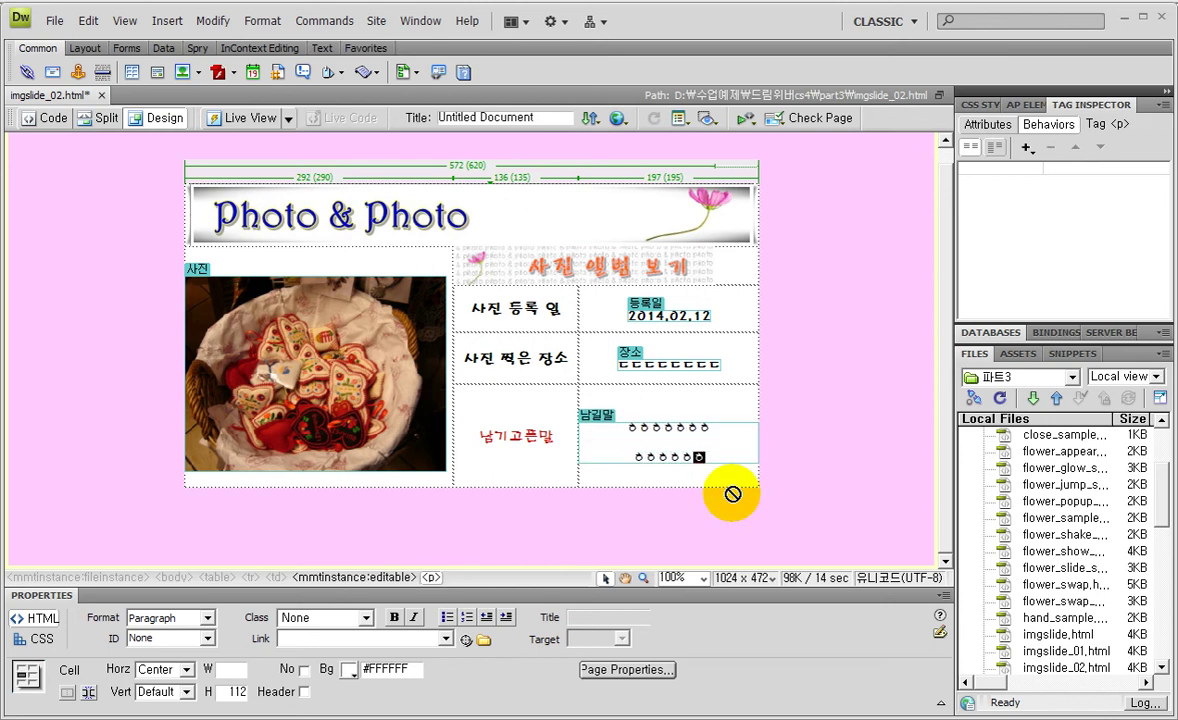
{"action": "key", "text": "Return"}
{"action": "type", "text": "ㄹㄹㄹㄹㄹㄹㄹㄹㄹㄹ"}
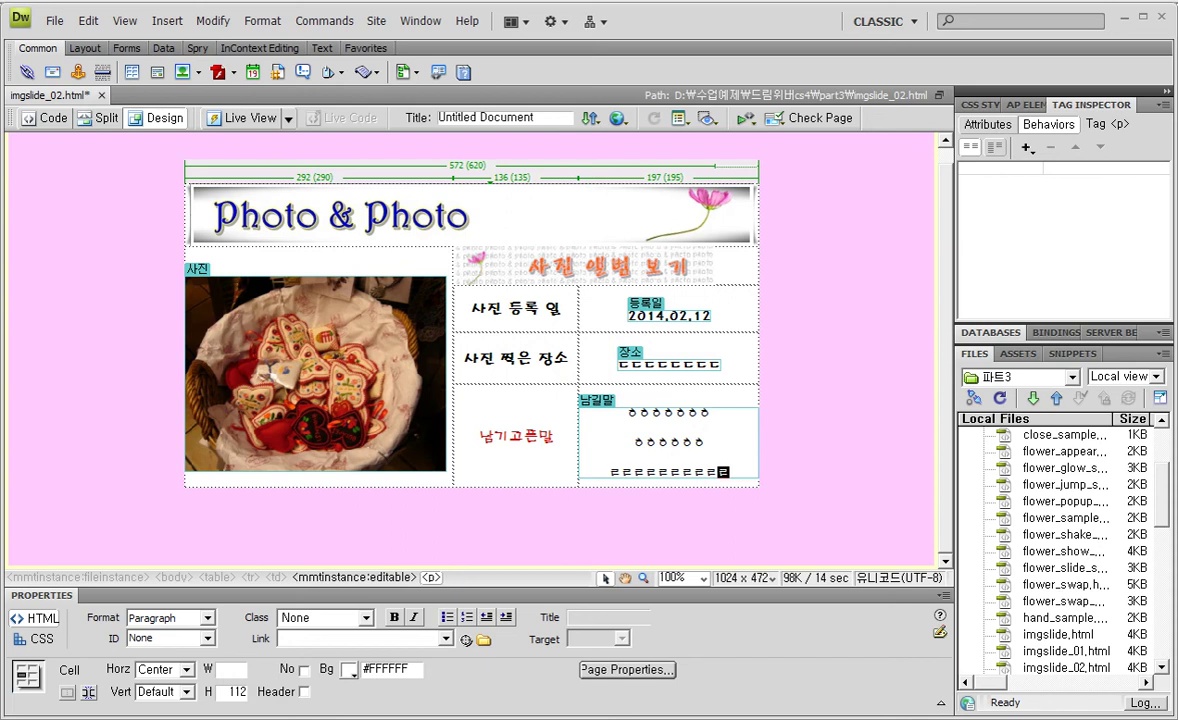
Save imgslide_02.html while previewing it in the browser, and close its document in Dreamweaver
{"action": "key", "text": "F12"}
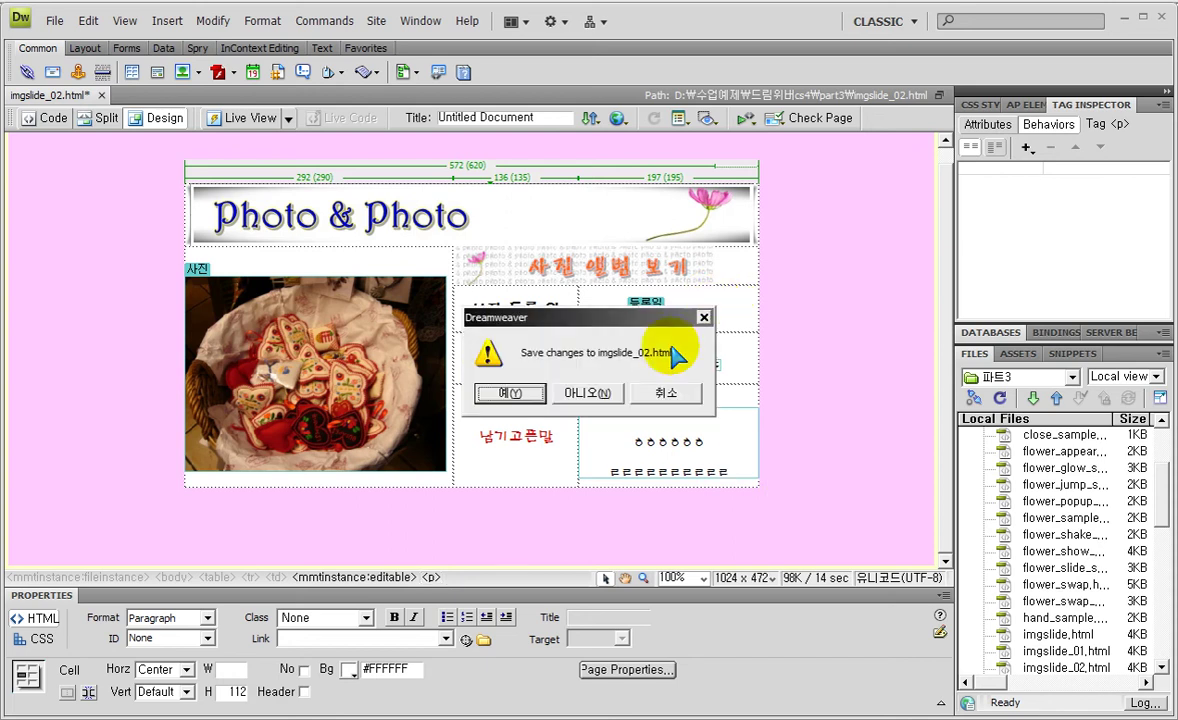
{"action": "left_click", "coordinate": [510, 388]}
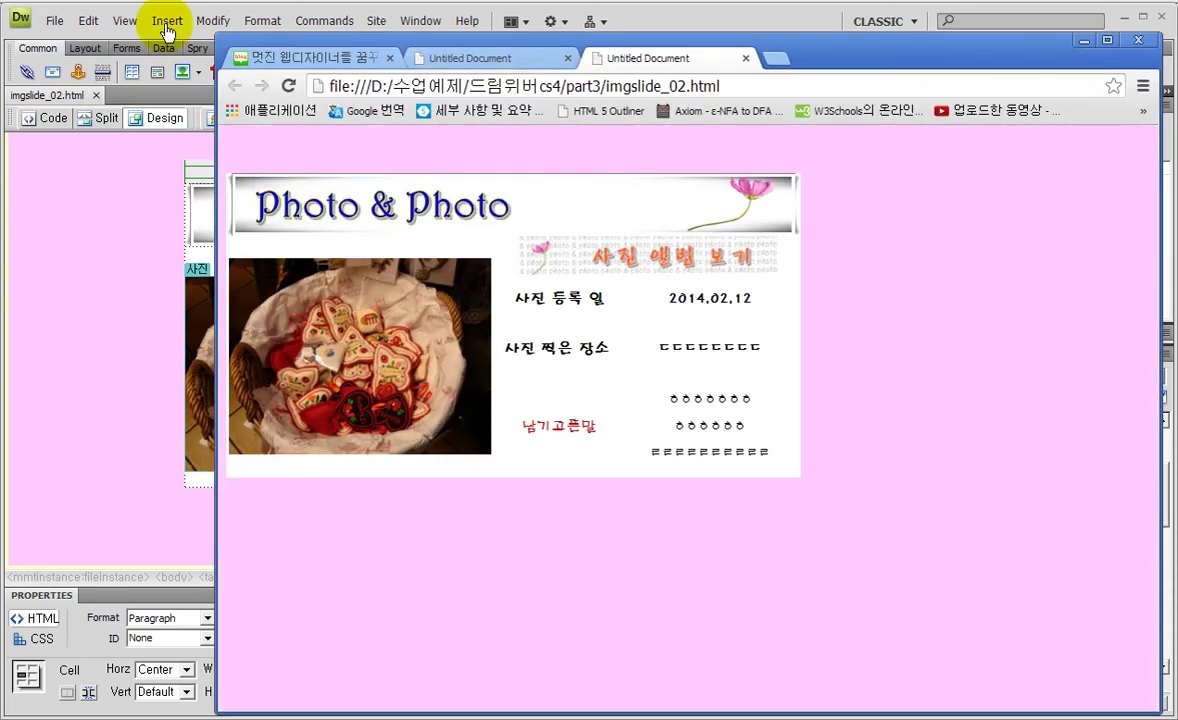
{"action": "left_click", "coordinate": [96, 94]}
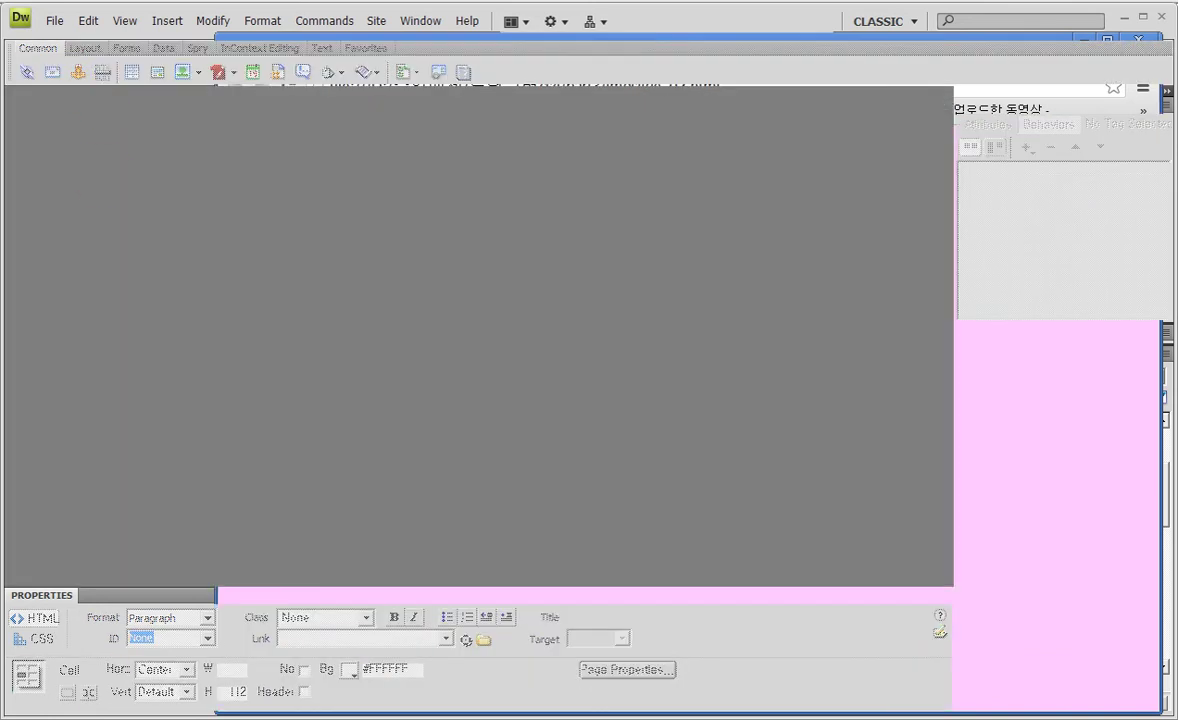
Switch back to the browser and close the unrelated web page, keeping only the two album page previews open
{"action": "key", "text": "alt+Tab"}
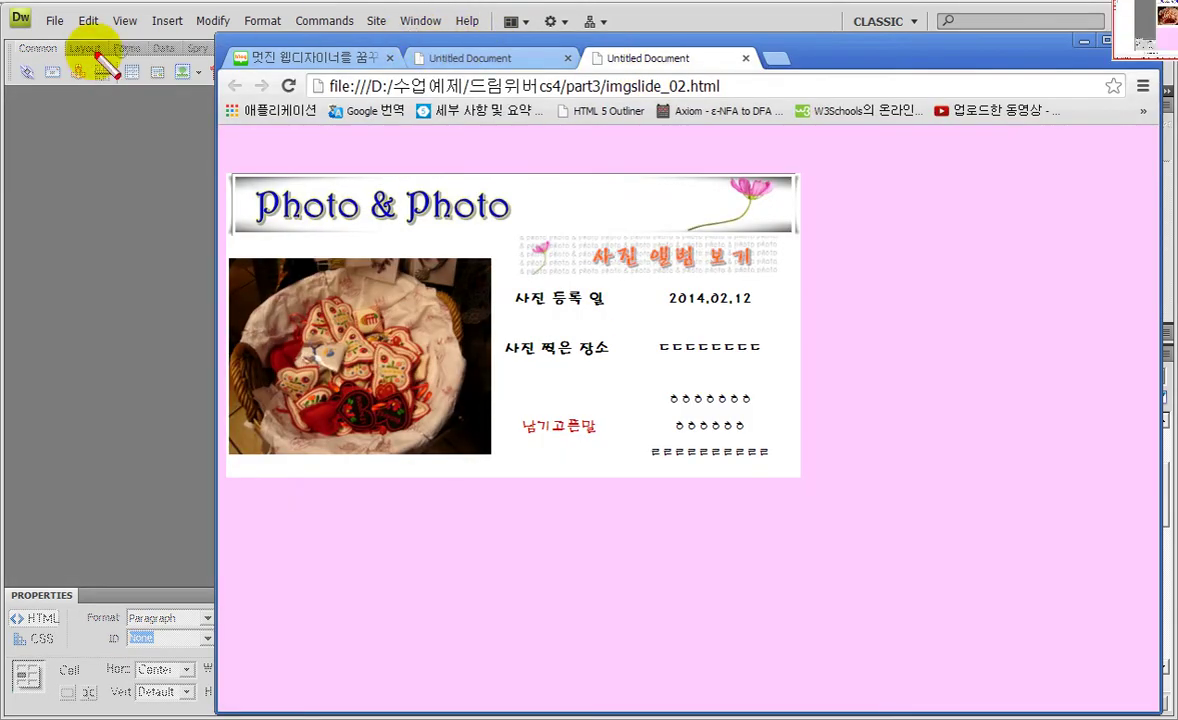
{"action": "left_click", "coordinate": [390, 58]}
{"action": "key", "text": "Print"}
{"action": "left_click_drag", "start_coordinate": [232, 37], "coordinate": [389, 100]}
{"action": "left_click_drag", "start_coordinate": [420, 28], "coordinate": [600, 125]}
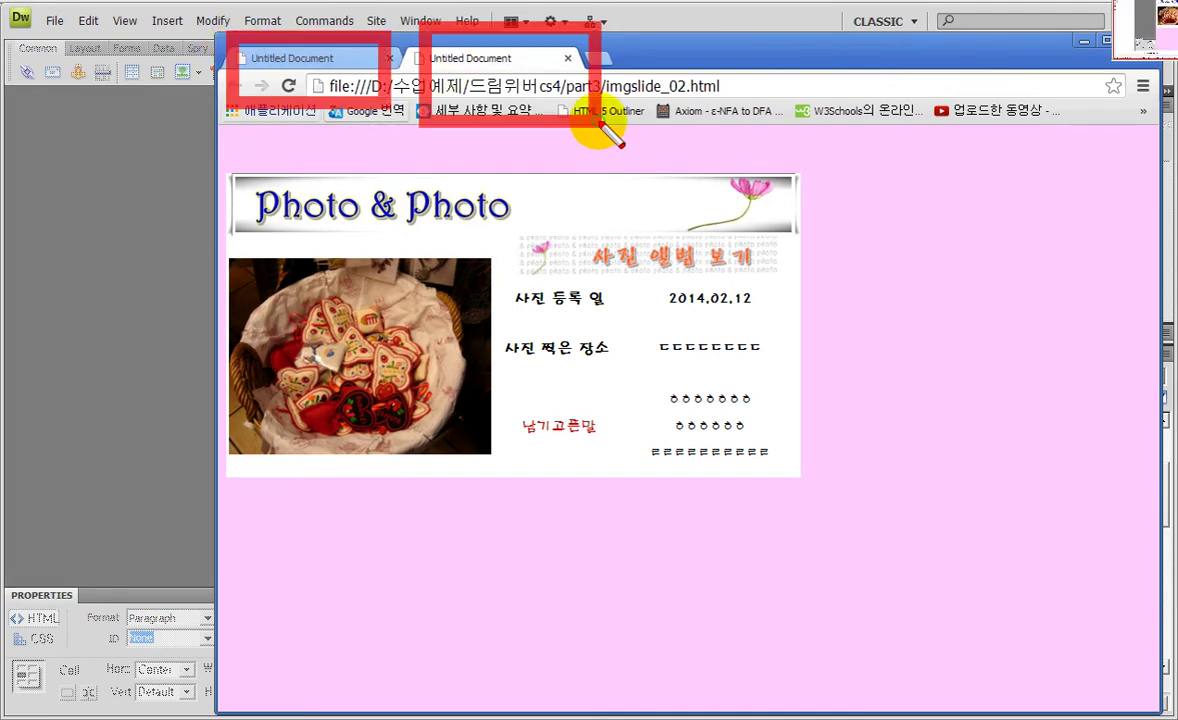
{"action": "key", "text": "Escape"}
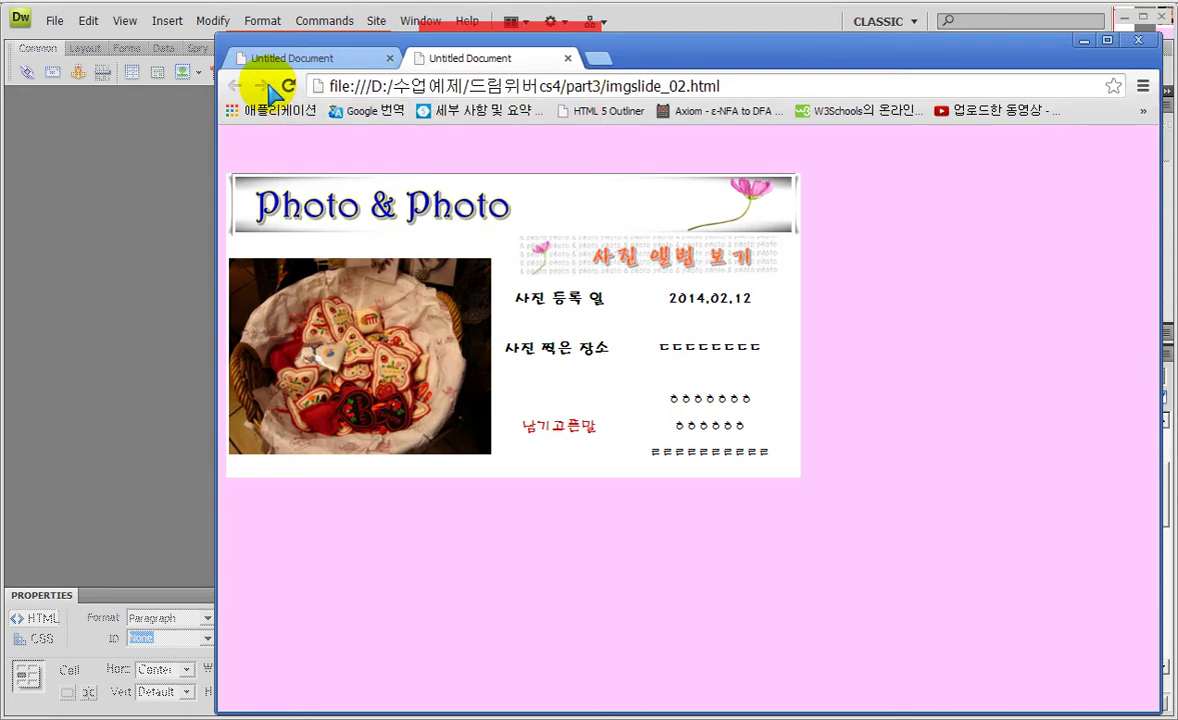
Compare the imgslide_01.html and imgslide_02.html previews, examining the fixed layout and the replaced photo, date, place and message
{"action": "left_click", "coordinate": [288, 58]}
{"action": "left_click", "coordinate": [440, 59]}
{"action": "left_click", "coordinate": [360, 58]}
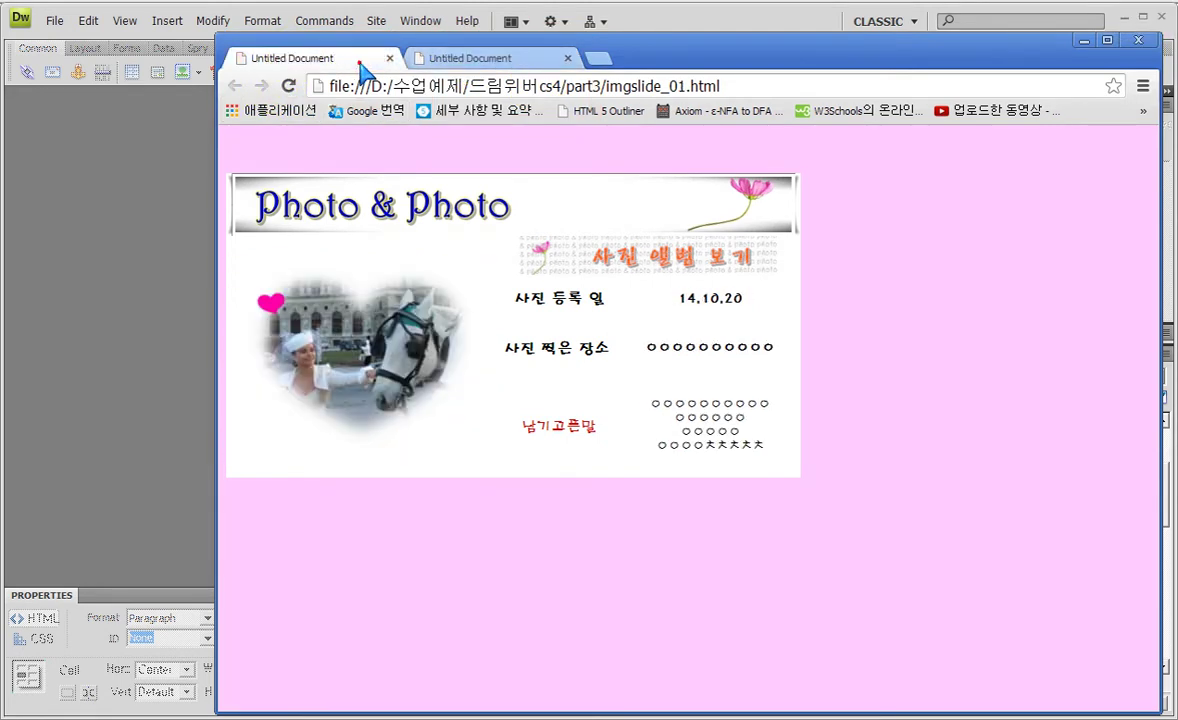
{"action": "left_click", "coordinate": [425, 58]}
{"action": "left_click", "coordinate": [370, 58]}
{"action": "left_click", "coordinate": [425, 58]}
{"action": "left_click", "coordinate": [360, 58]}
{"action": "left_click", "coordinate": [488, 58]}
{"action": "left_click", "coordinate": [490, 59]}
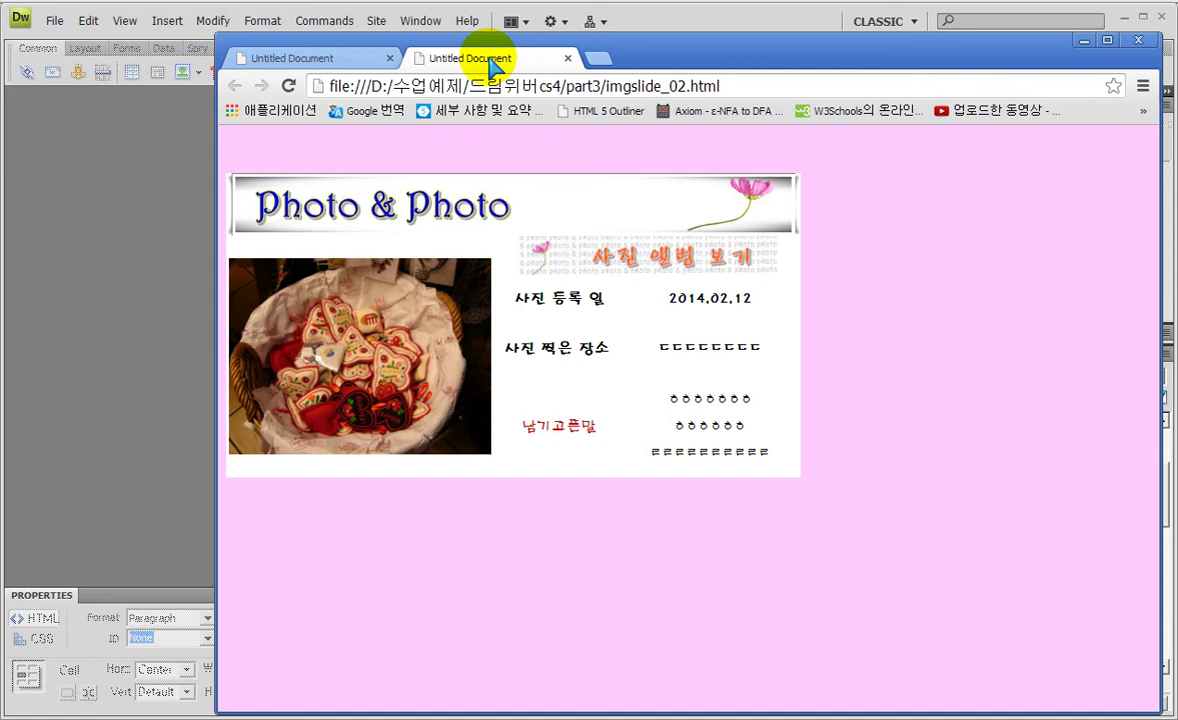
{"action": "left_click", "coordinate": [325, 57]}
{"action": "left_click", "coordinate": [432, 57]}
{"action": "left_click", "coordinate": [325, 57]}
{"action": "left_click", "coordinate": [432, 57]}
{"action": "left_click", "coordinate": [368, 57]}
{"action": "left_click", "coordinate": [432, 57]}
{"action": "left_click", "coordinate": [368, 57]}
{"action": "left_click", "coordinate": [505, 55]}
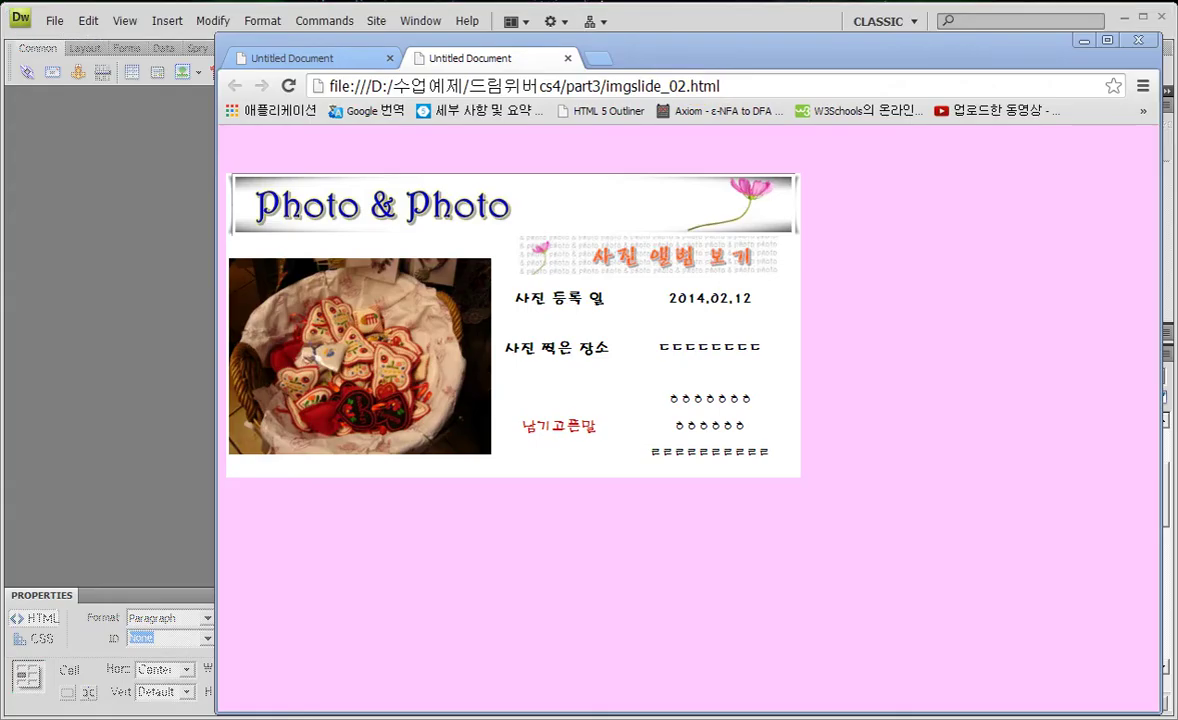
{"action": "left_click", "coordinate": [515, 292]}
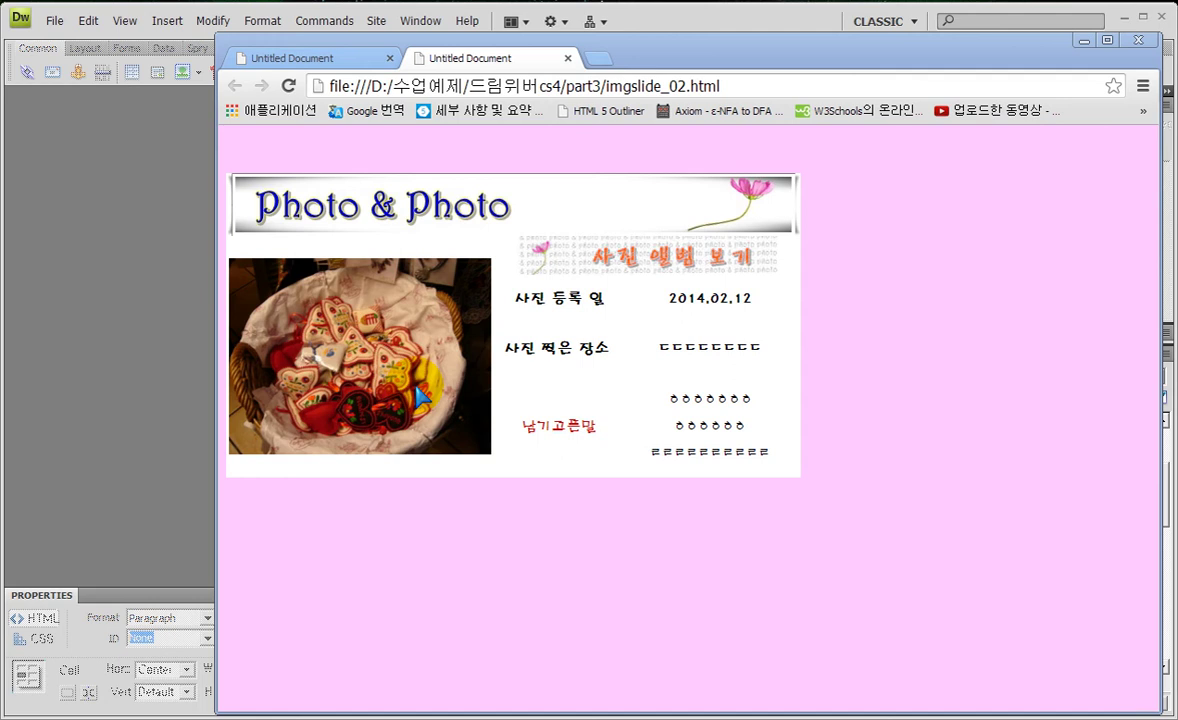
Switch to Dreamweaver and create another new page from the 파트3 site's imgslide template
{"action": "left_click", "coordinate": [92, 158]}
{"action": "left_click", "coordinate": [52, 21]}
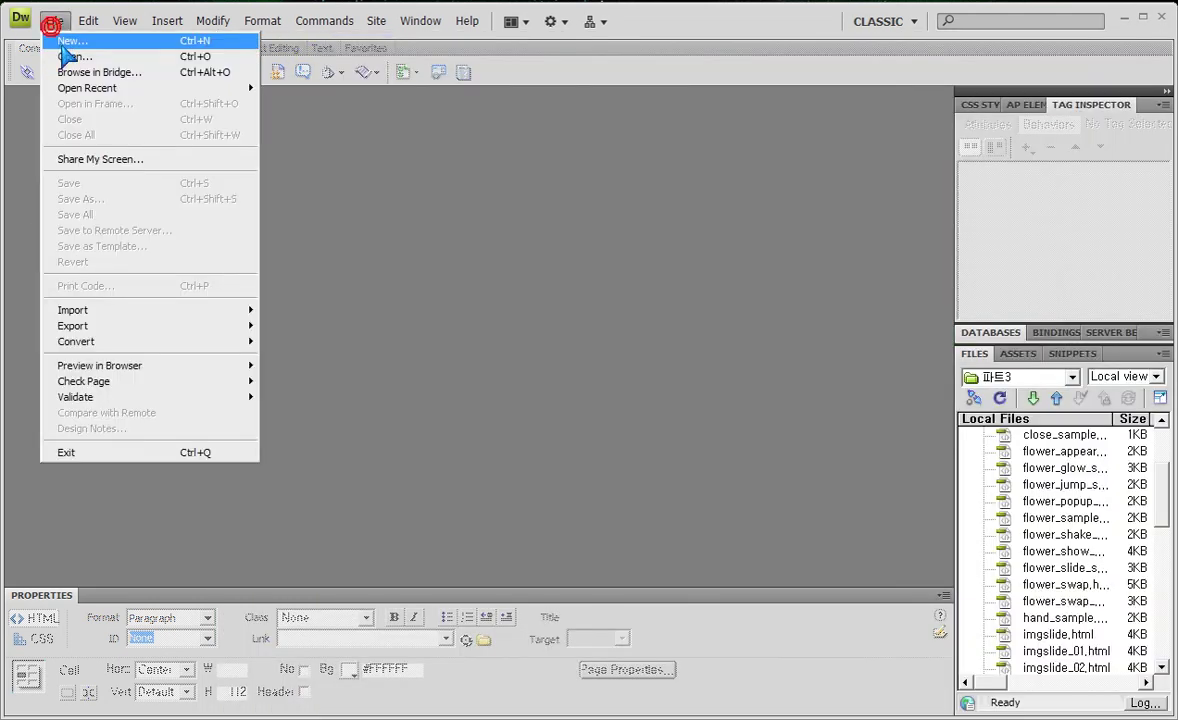
{"action": "left_click", "coordinate": [71, 40]}
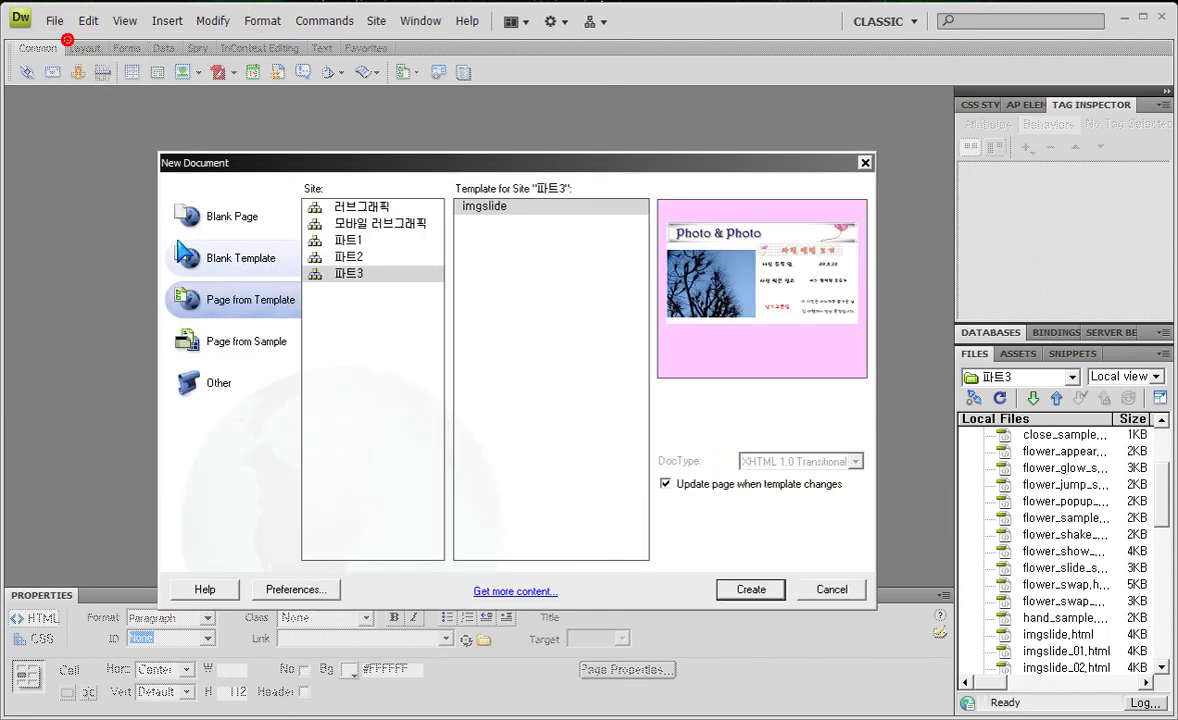
{"action": "left_click", "coordinate": [748, 590]}
Save the new template page in the part3 folder under the name imgslide_03, copied from the file name list in Notepad
{"action": "key", "text": "ctrl+s"}
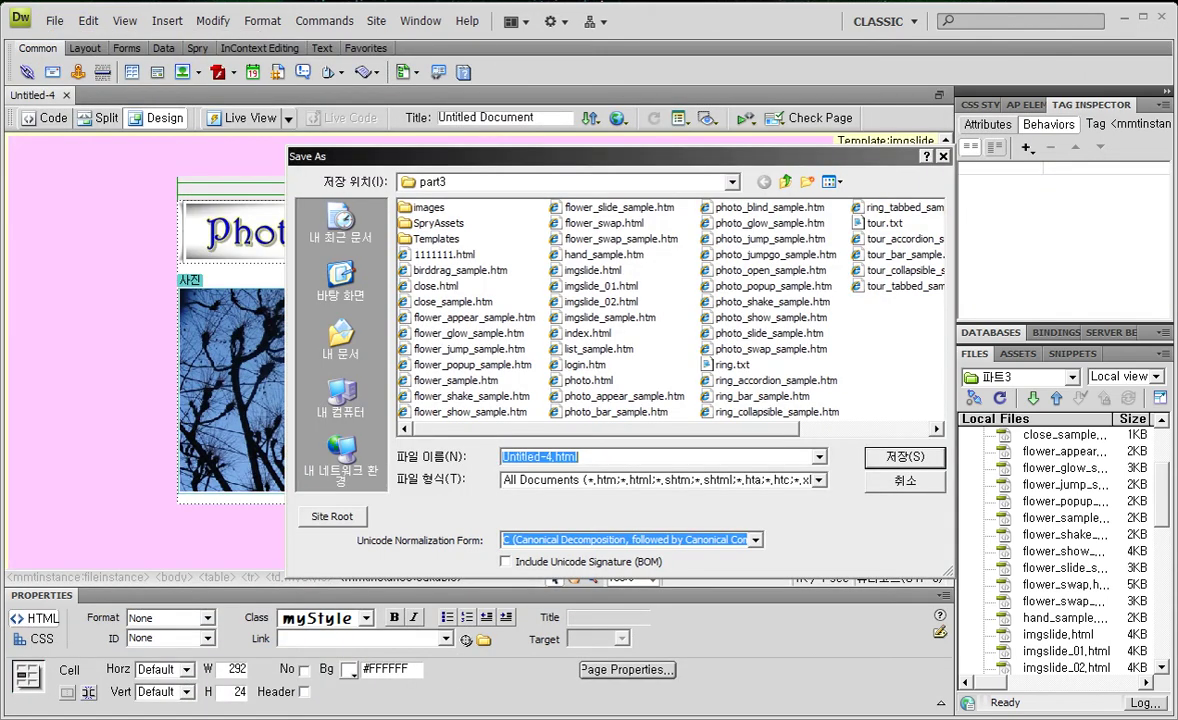
{"action": "key", "text": "alt+Tab"}
{"action": "double_click", "coordinate": [490, 480]}
{"action": "key", "text": "ctrl+c"}
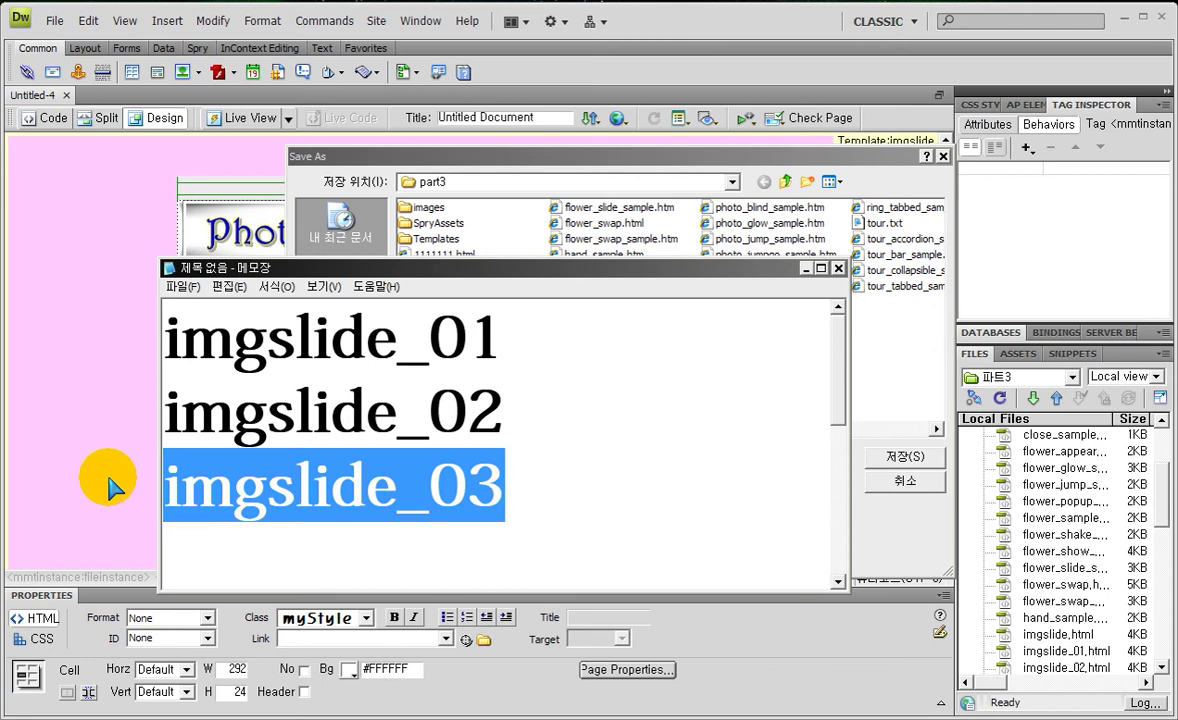
{"action": "left_click", "coordinate": [487, 156]}
{"action": "key", "text": "ctrl+v"}
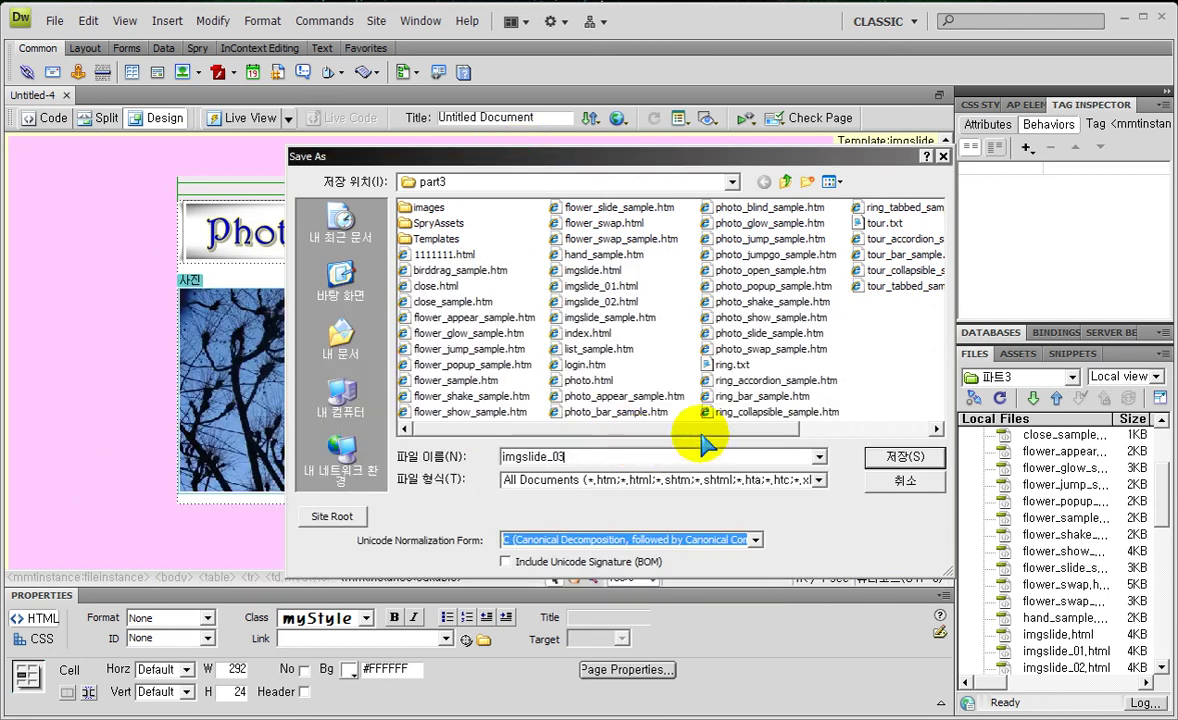
{"action": "left_click", "coordinate": [900, 456]}
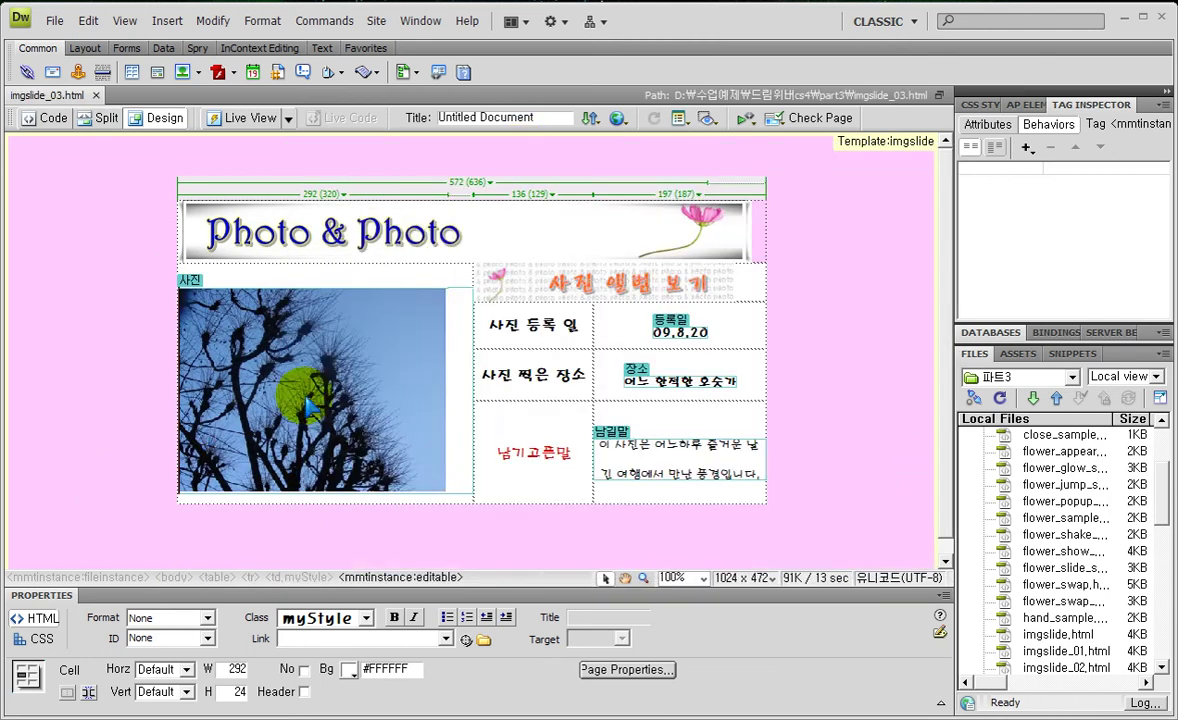
Replace the tree photo in the 사진 editable region with img3-10.JPG and shrink it slightly to fit its cell
{"action": "left_click", "coordinate": [300, 405]}
{"action": "key", "text": "Delete"}
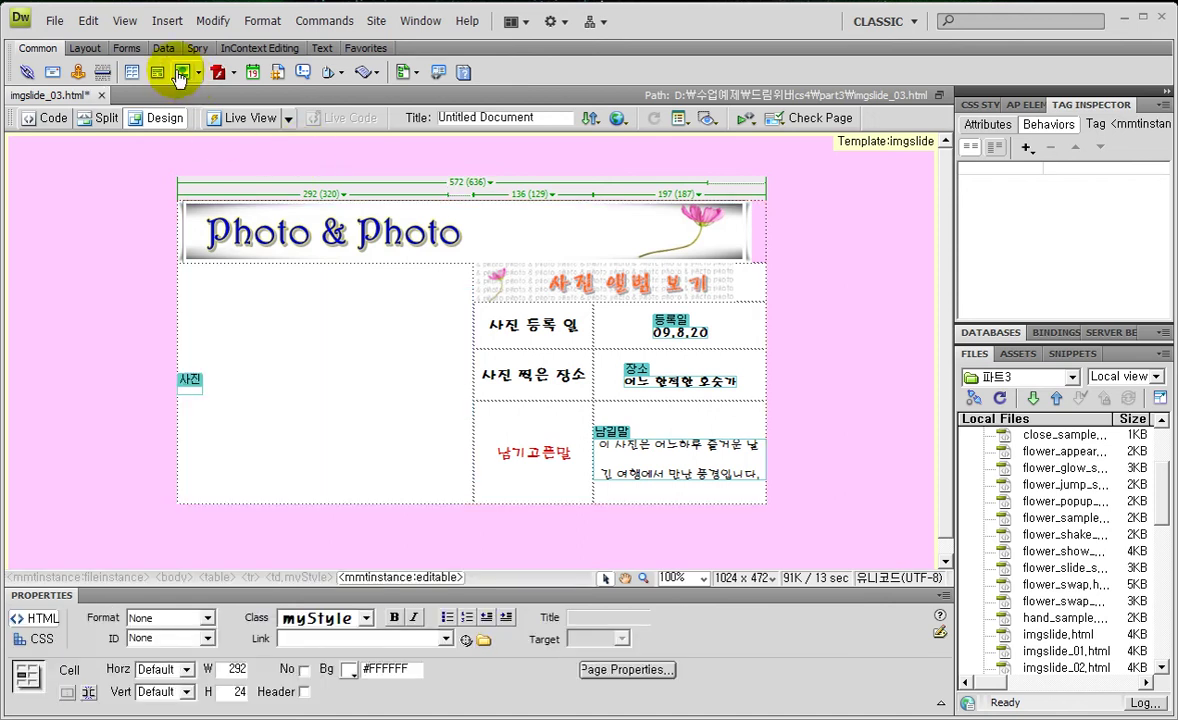
{"action": "left_click", "coordinate": [181, 72]}
{"action": "left_click", "coordinate": [508, 310]}
{"action": "left_click", "coordinate": [598, 279]}
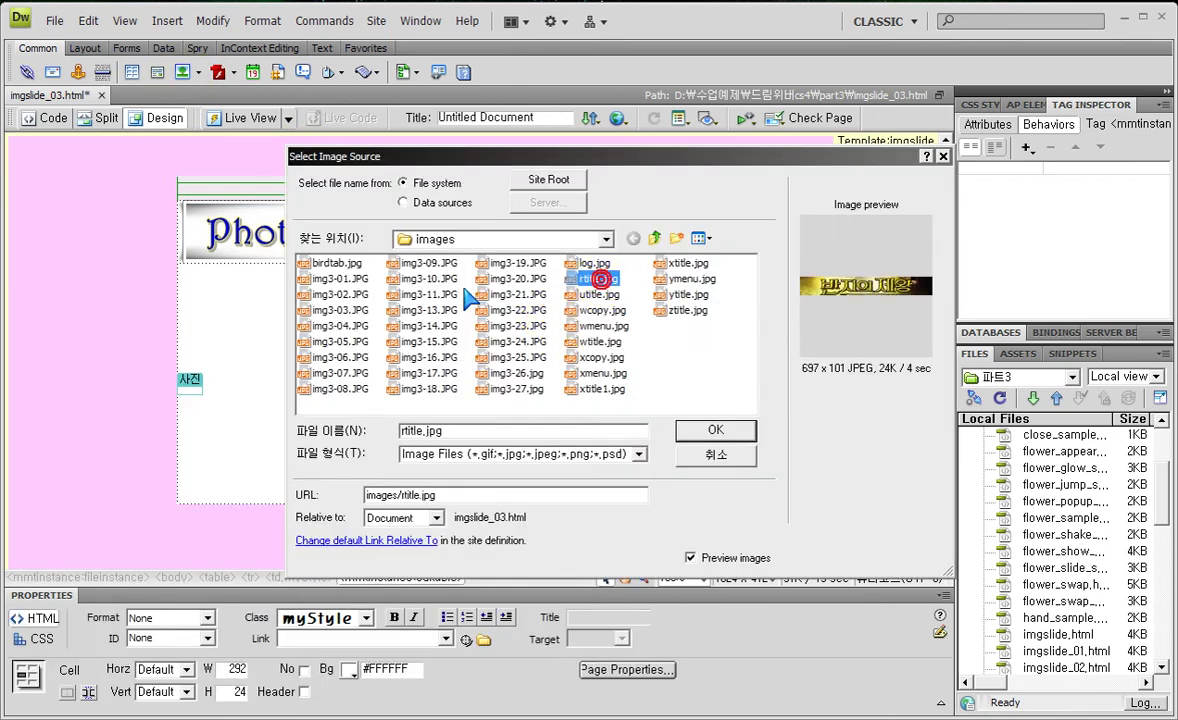
{"action": "left_click", "coordinate": [435, 279]}
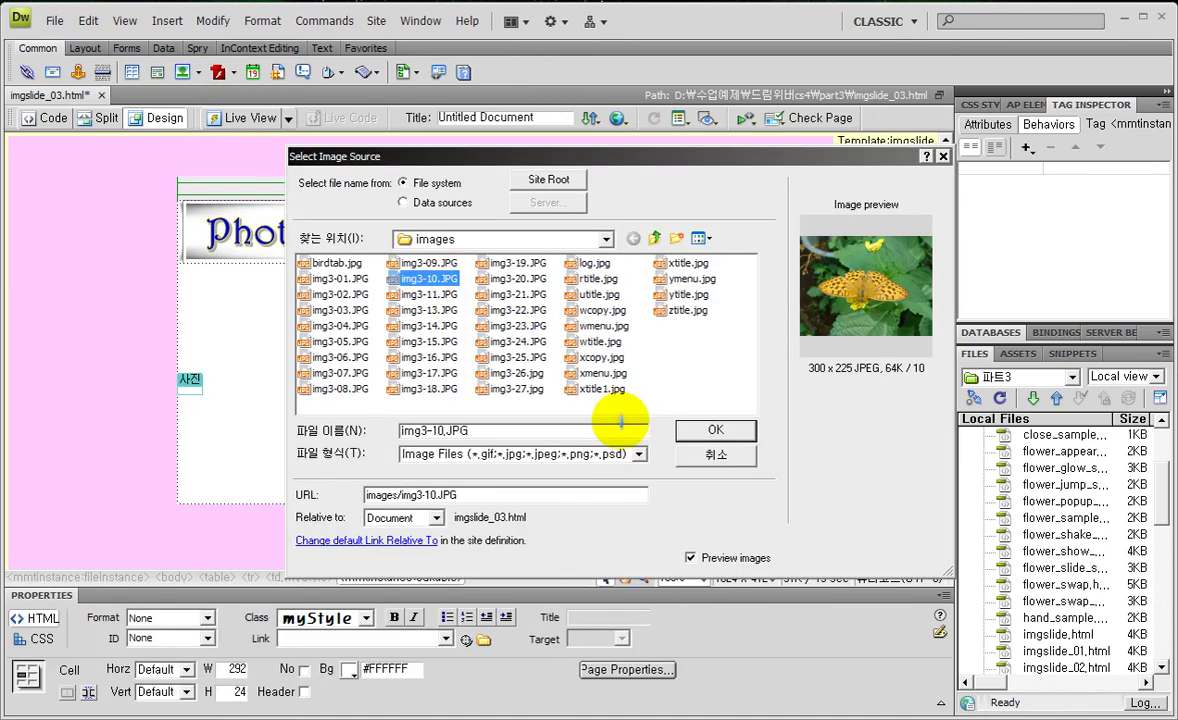
{"action": "key", "text": "Return"}
{"action": "left_click", "coordinate": [683, 342]}
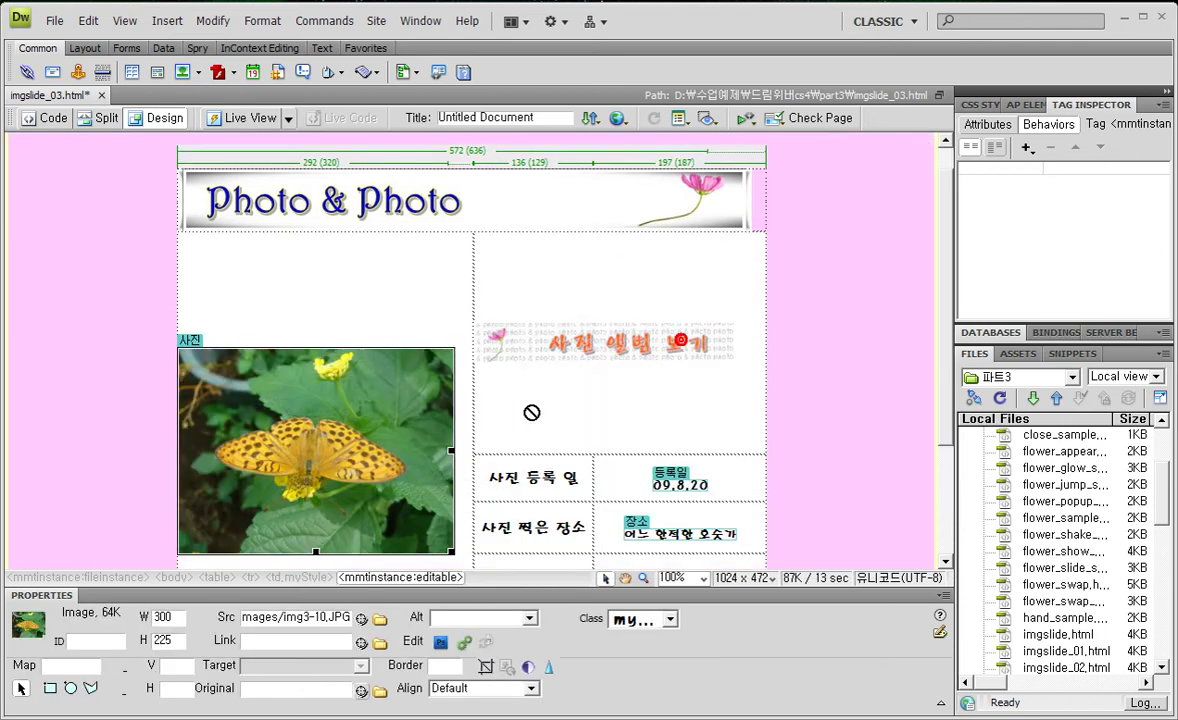
{"action": "mouse_move", "coordinate": [452, 551]}
{"action": "left_mouse_down"}
{"action": "mouse_move", "coordinate": [428, 521]}
{"action": "mouse_move", "coordinate": [432, 538]}
{"action": "left_mouse_up"}
Change the date in the 등록일 editable region to 2013.10.11
{"action": "left_click", "coordinate": [631, 456]}
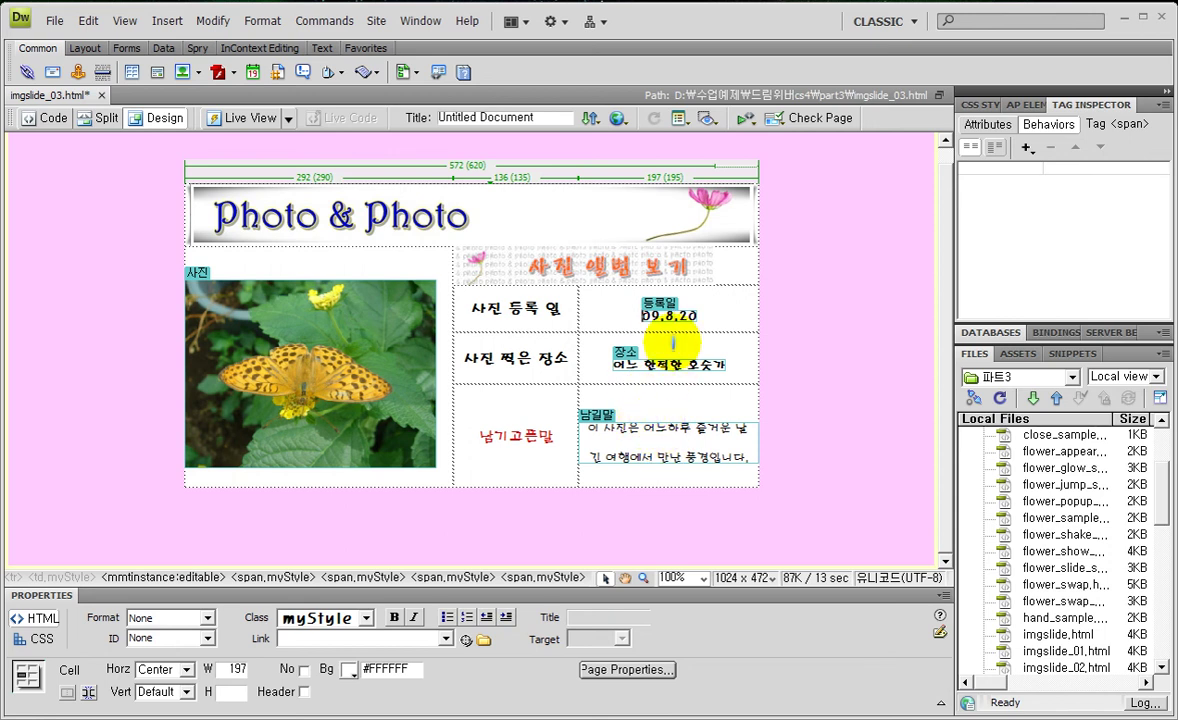
{"action": "key", "text": "ctrl+a"}
{"action": "type", "text": "2013"}
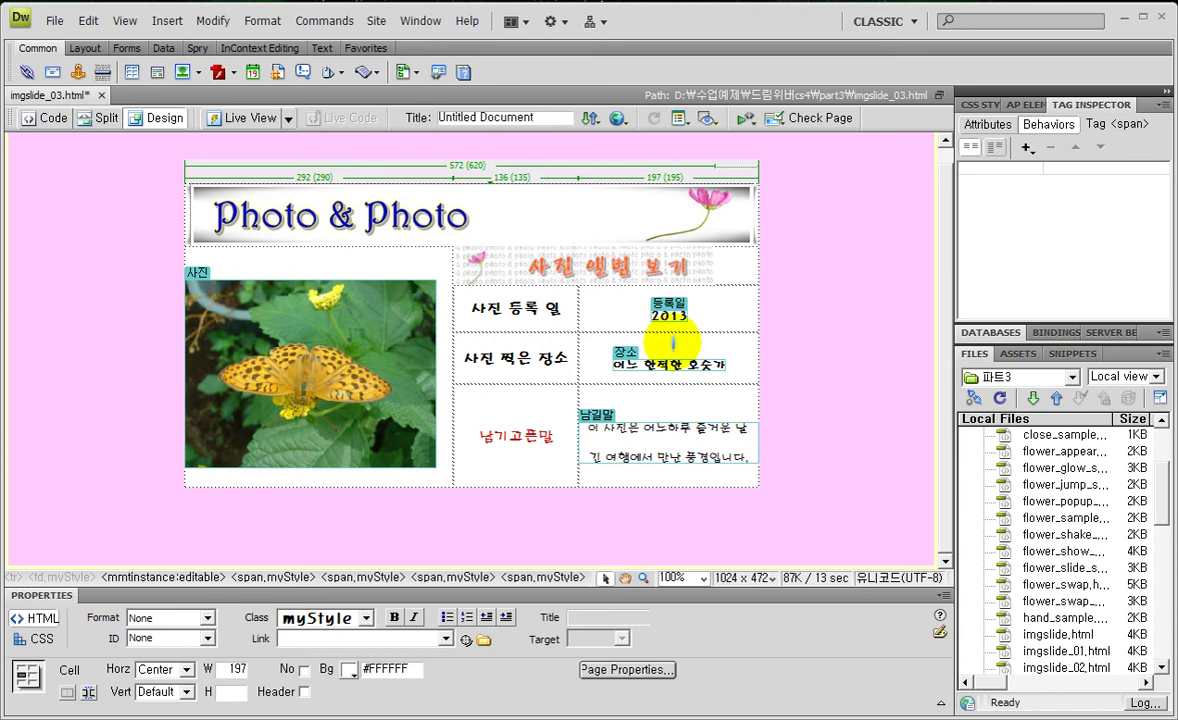
{"action": "type", "text": "."}
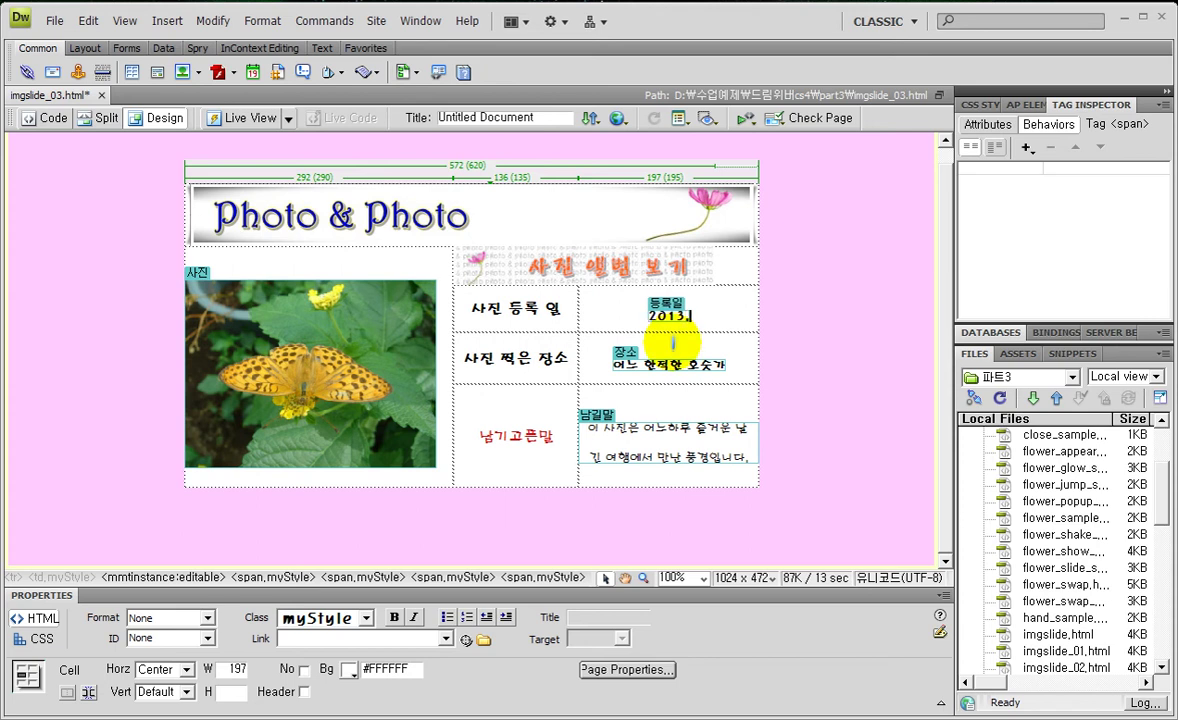
{"action": "type", "text": "10.12"}
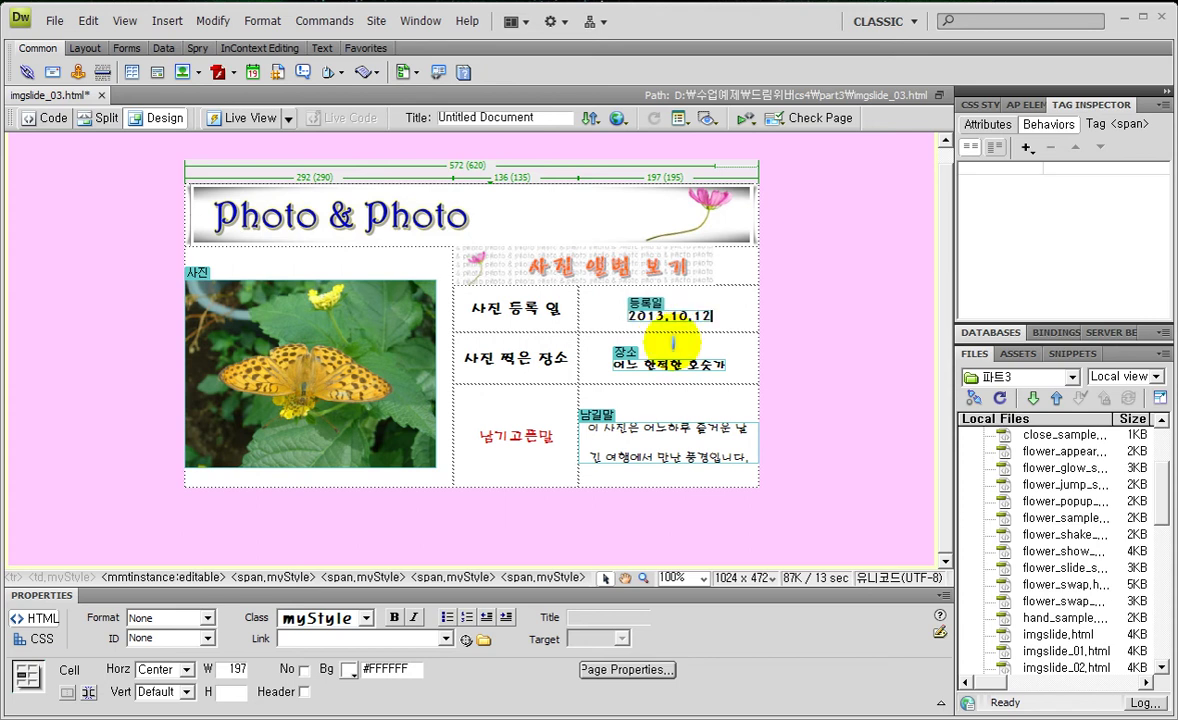
{"action": "key", "text": "BackSpace"}
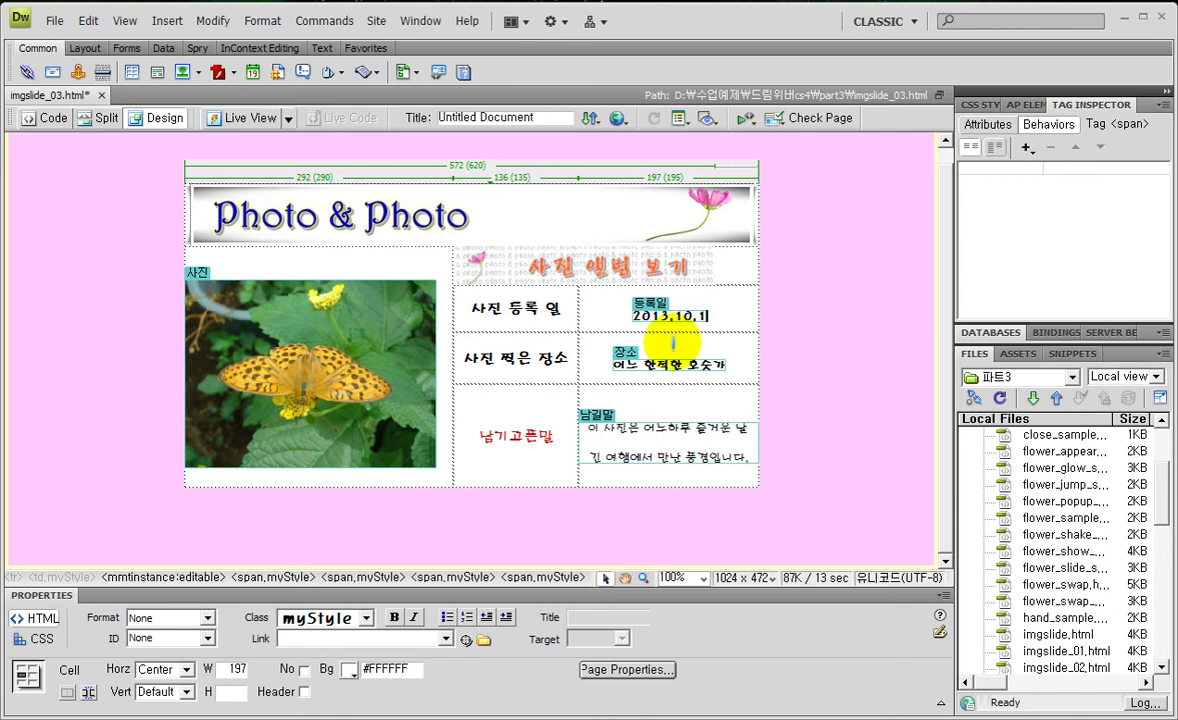
{"action": "type", "text": "1"}
Replace the 장소 text with ㅅㅅㅅㅅㅅㅅㅅ and the 남길말 message with three lines: ㅅㅅㅅ, ㄷㄷㄷㄷㄷ and ㅂㅂㅂㅂㅂㅂㅂㅂ
{"action": "left_click_drag", "start_coordinate": [626, 368], "coordinate": [727, 361]}
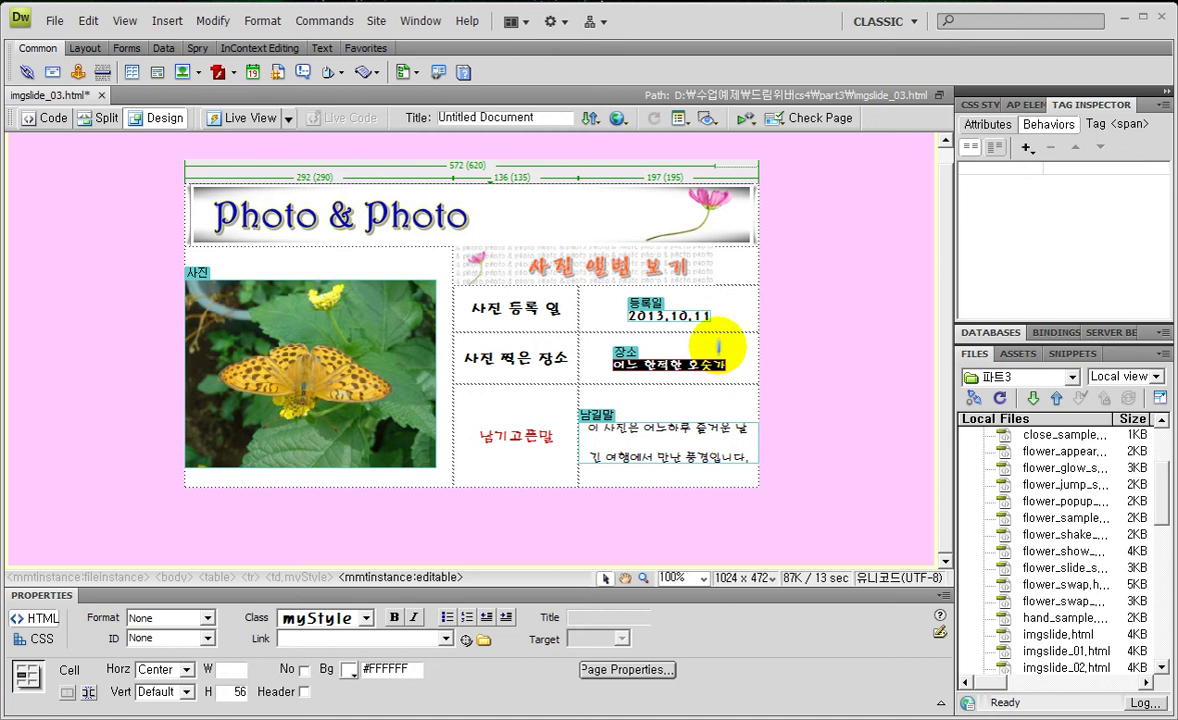
{"action": "type", "text": "ㅅㅅㅅㅅㅅㅅㅅㅅ"}
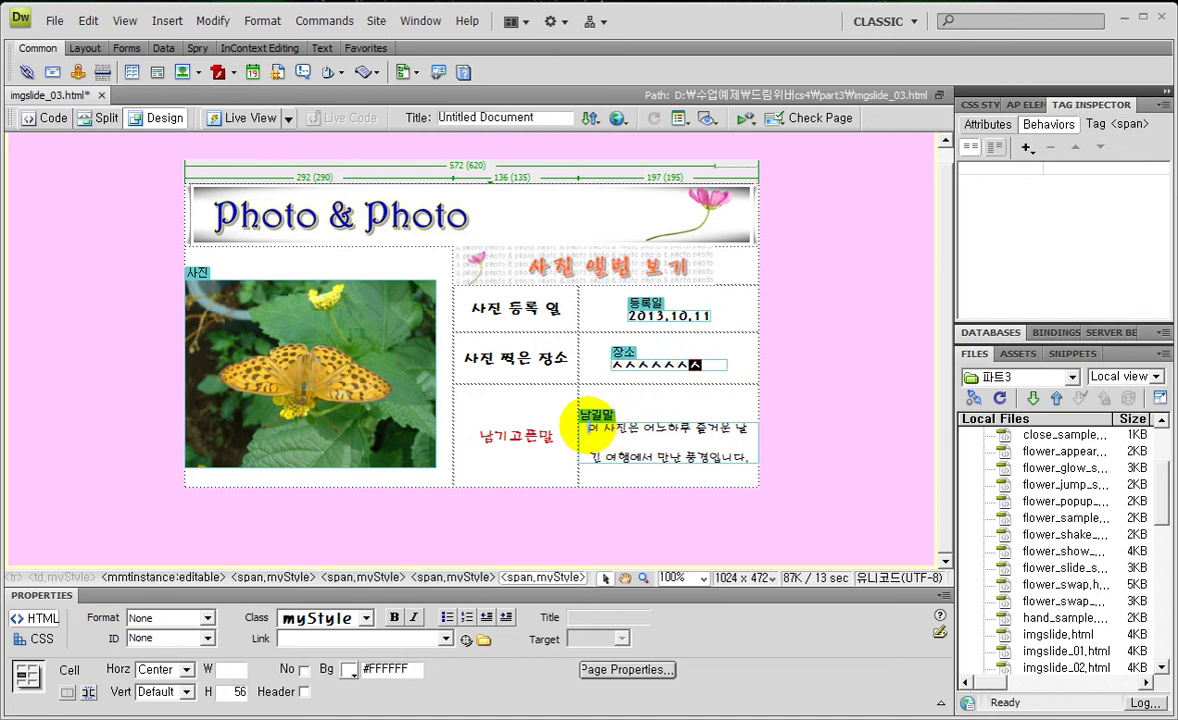
{"action": "left_click_drag", "start_coordinate": [560, 426], "coordinate": [752, 458]}
{"action": "type", "text": "ㅅㅅㅅ"}
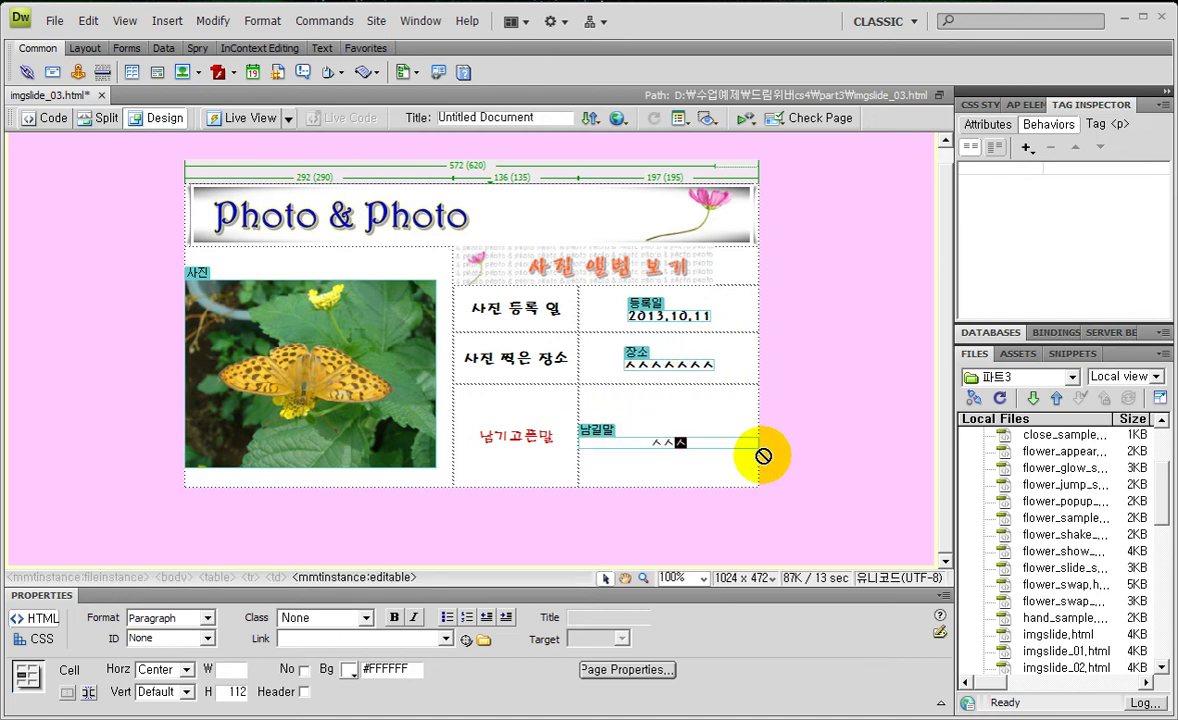
{"action": "key", "text": "Return"}
{"action": "type", "text": "ㄷㄷㄷㄷㄷ"}
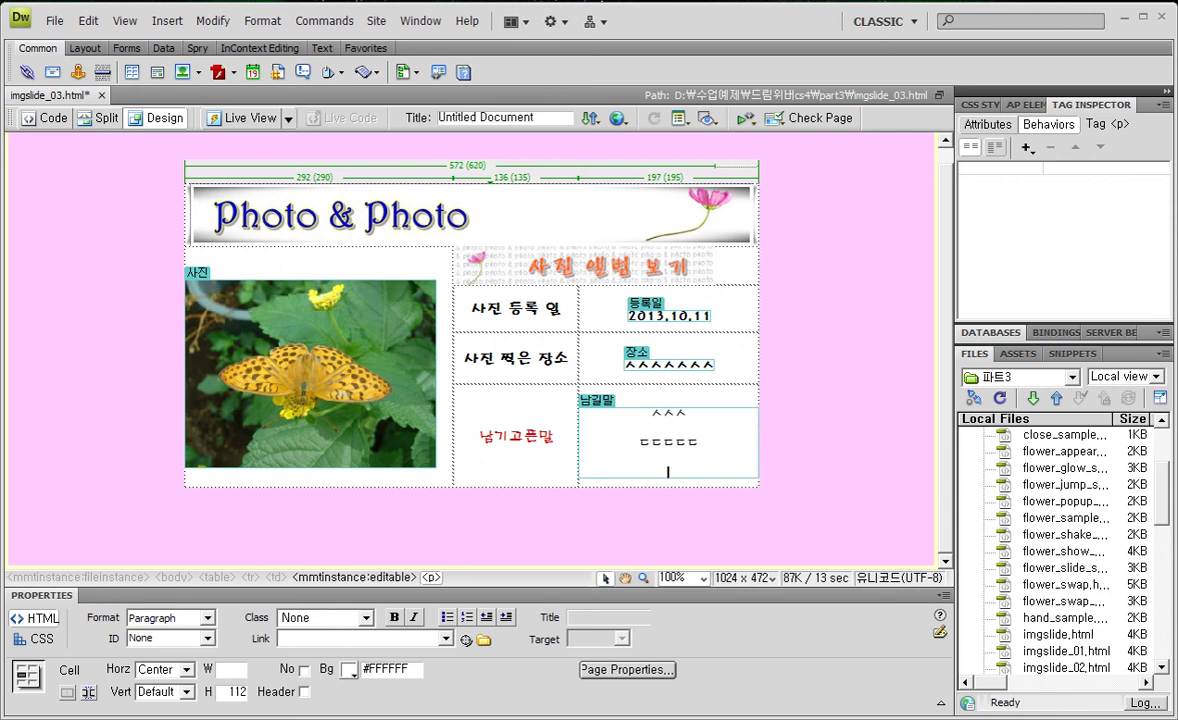
{"action": "key", "text": "Return"}
{"action": "type", "text": "ㅂㅂㅂㅂㅂㅂㅂㅂ"}
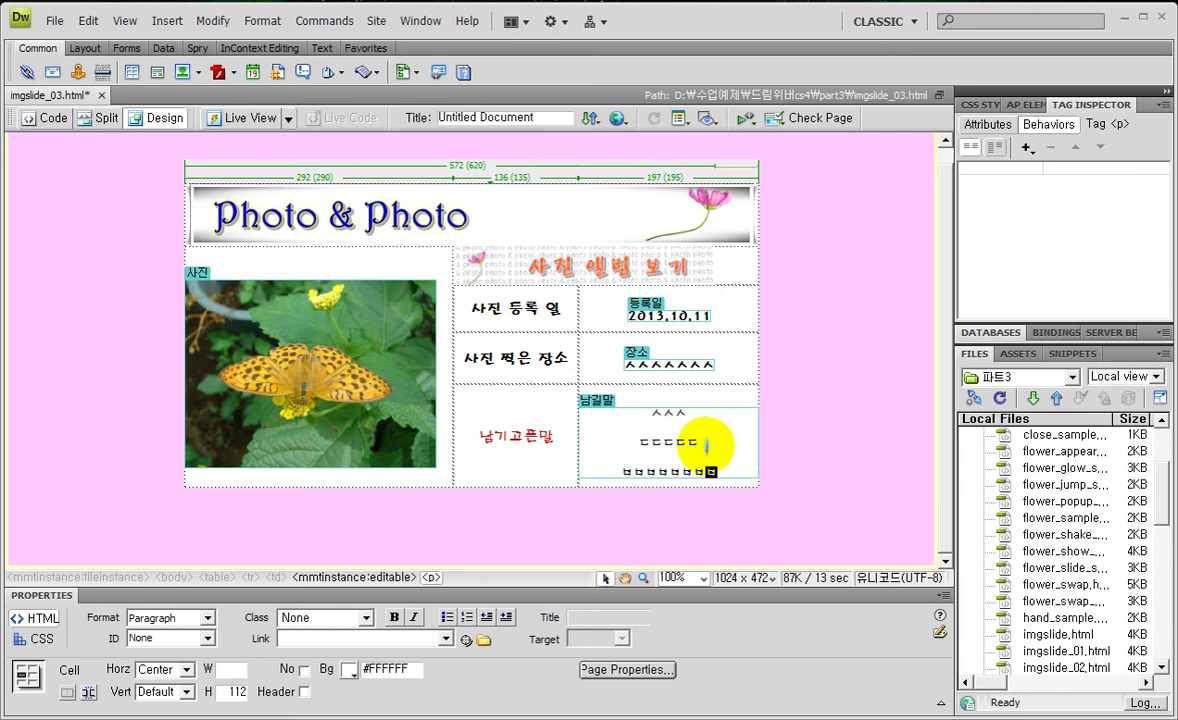
Save imgslide_03.html while previewing it in the browser, and close its document in Dreamweaver
{"action": "key", "text": "F12"}
{"action": "left_click", "coordinate": [466, 385]}
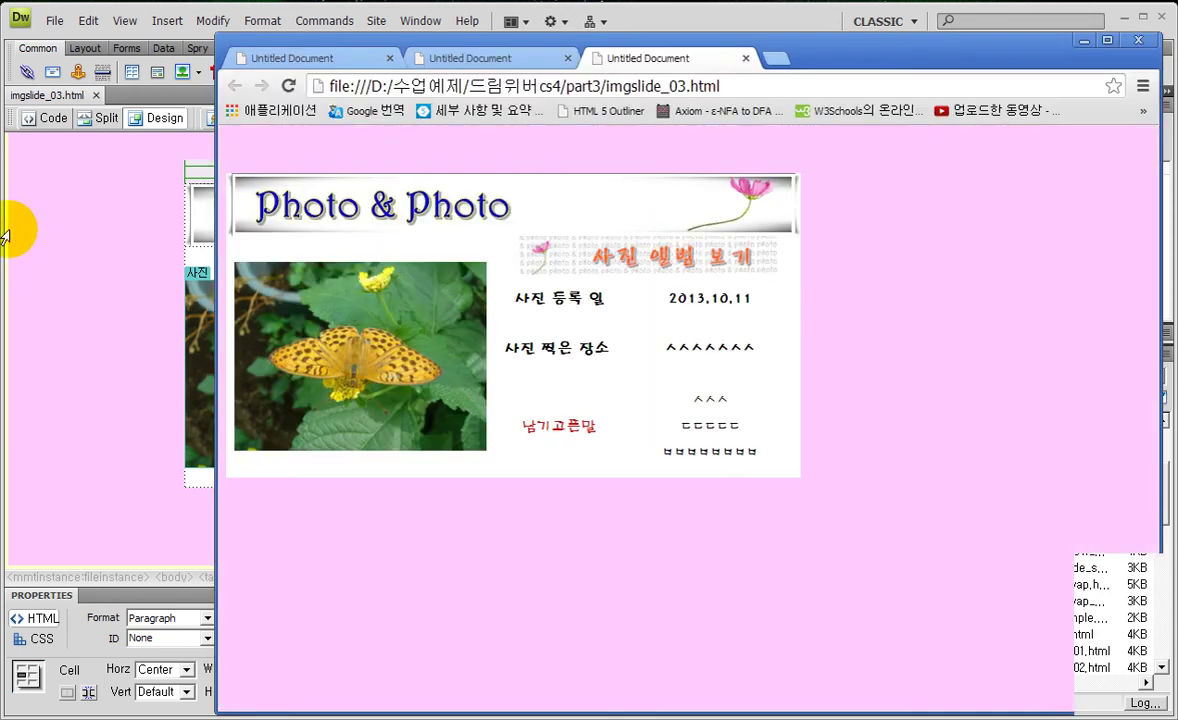
{"action": "left_click", "coordinate": [97, 95]}
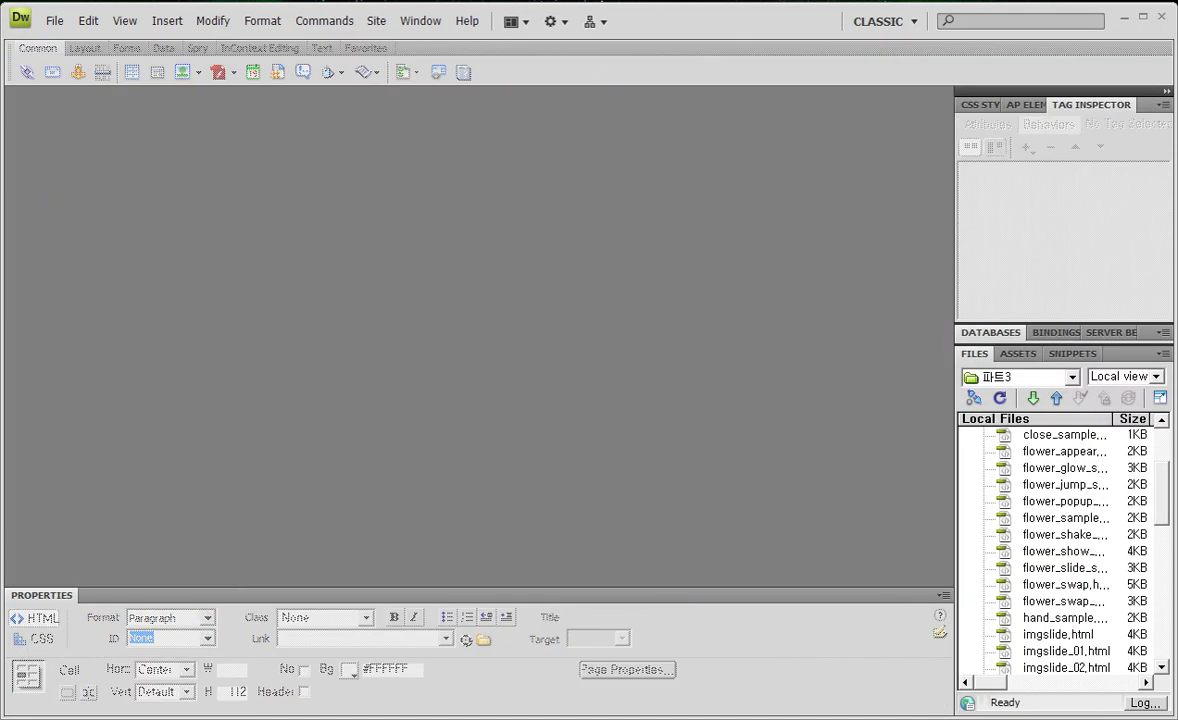
Switch to the browser and compare the three album page previews, examining the shared layout and the individual photos and texts
{"action": "key", "text": "alt+Tab"}
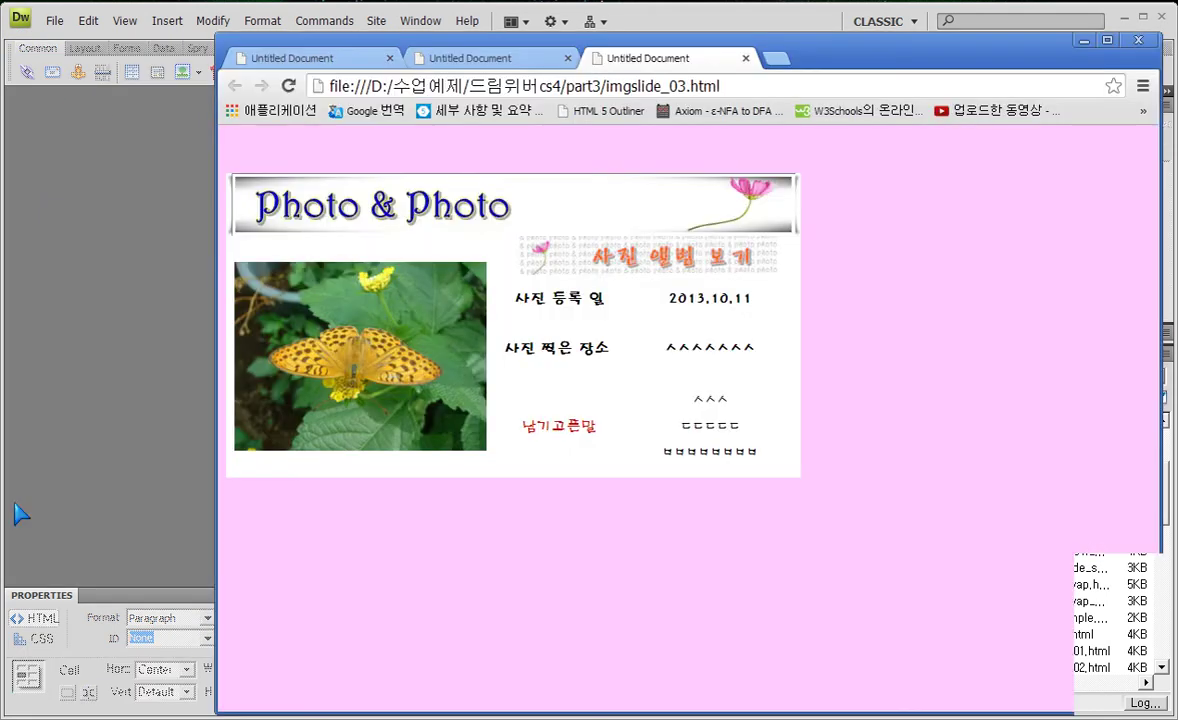
{"action": "left_click", "coordinate": [481, 58]}
{"action": "left_click", "coordinate": [342, 58]}
{"action": "left_click", "coordinate": [520, 58]}
{"action": "left_click", "coordinate": [647, 64]}
{"action": "left_click", "coordinate": [518, 62]}
{"action": "left_click", "coordinate": [390, 58]}
{"action": "left_click", "coordinate": [497, 60]}
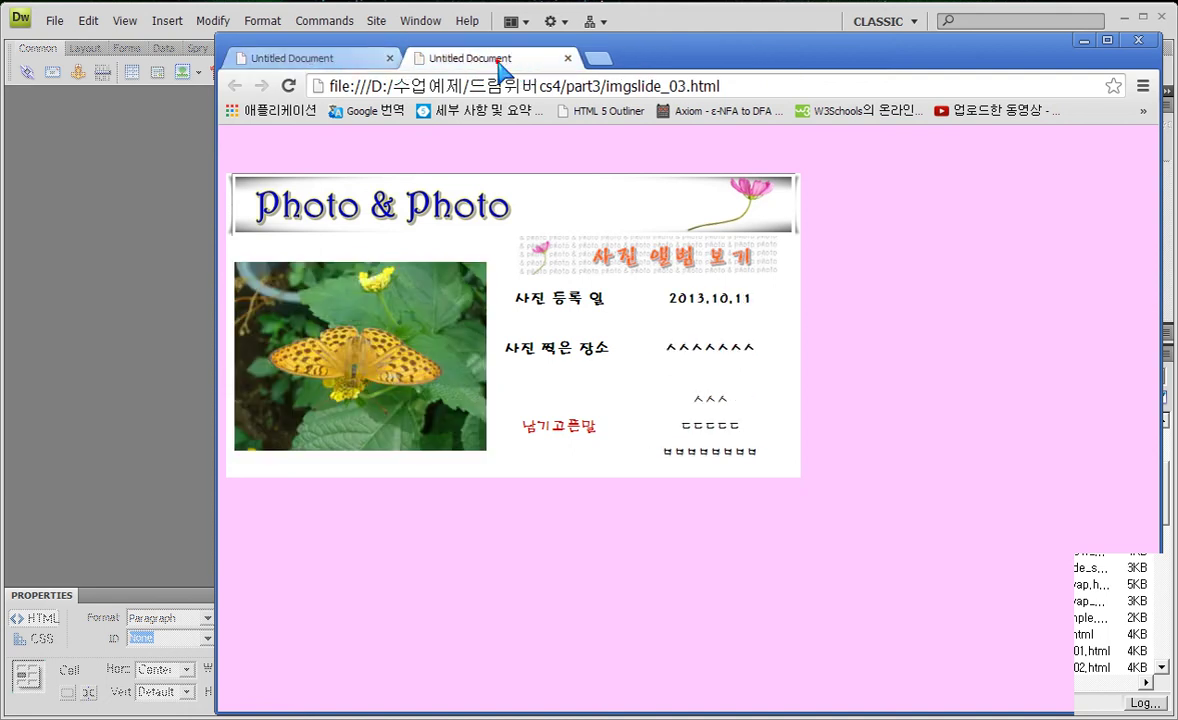
Copy the address of the imgslide_03.html preview and paste it into a new browser tab
{"action": "left_click", "coordinate": [503, 88]}
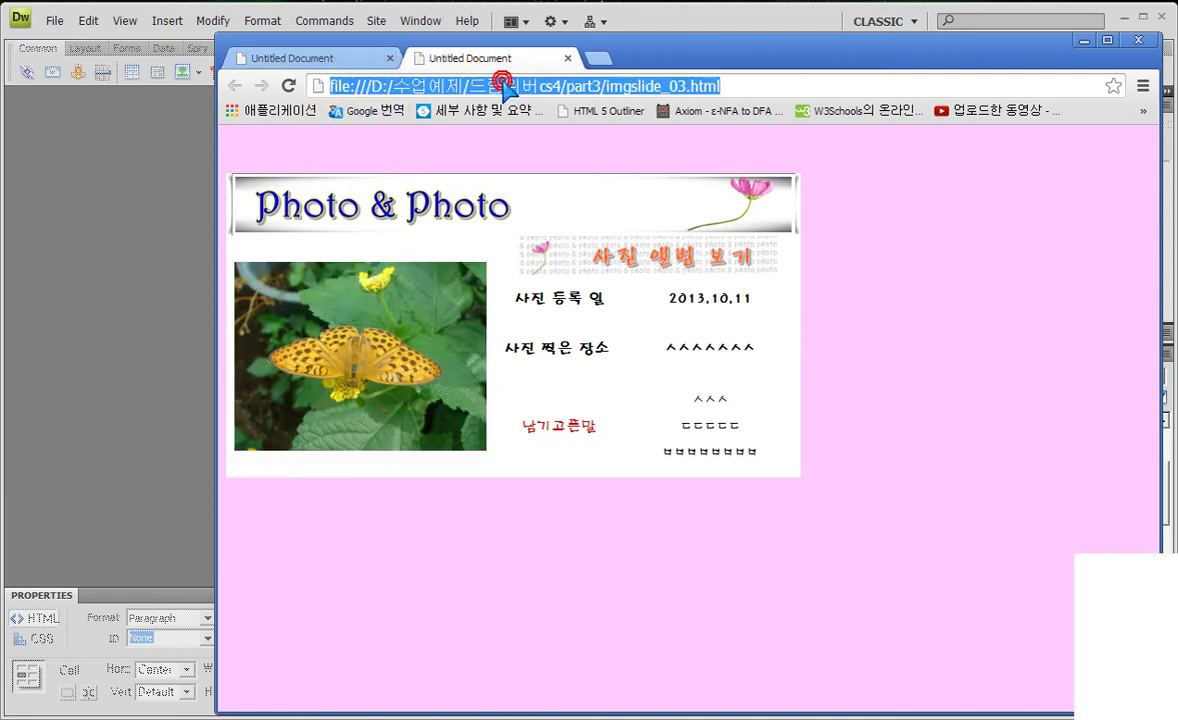
{"action": "key", "text": "ctrl+c"}
{"action": "left_click", "coordinate": [597, 58]}
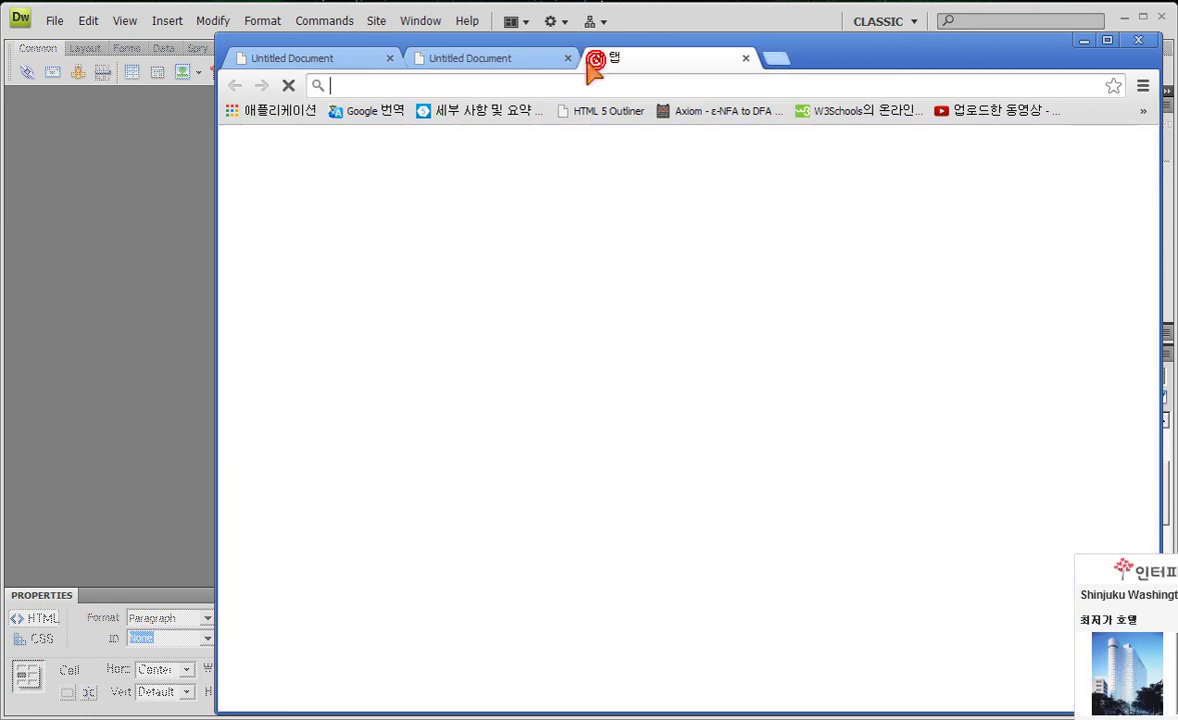
{"action": "left_click", "coordinate": [434, 88]}
{"action": "key", "text": "ctrl+v"}
{"action": "type", "text": "ㅍ"}
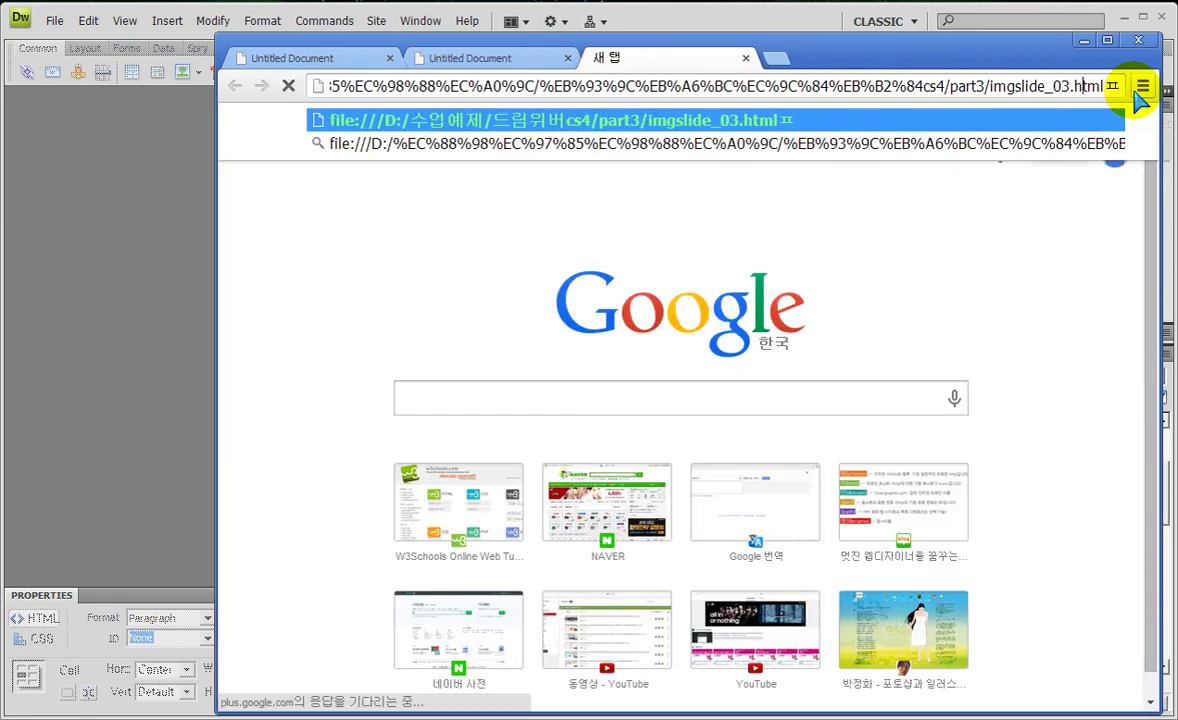
Try to load imgslide_01.html by changing the page number in the pasted address to 01
{"action": "key", "text": "Left"}
{"action": "key", "text": "Left"}
{"action": "key", "text": "Left"}
{"action": "key", "text": "Left"}
{"action": "key", "text": "Left"}
{"action": "key", "text": "Left"}
{"action": "key", "text": "BackSpace"}
{"action": "type", "text": "1"}
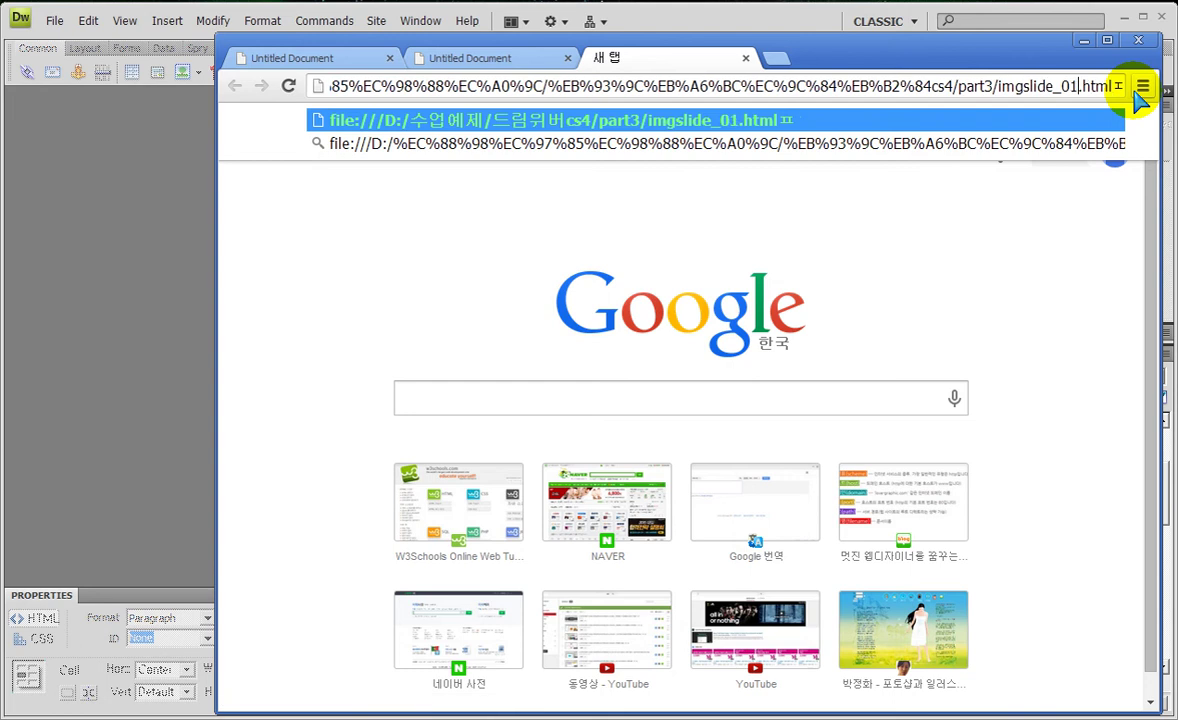
{"action": "key", "text": "Return"}
{"action": "left_click", "coordinate": [738, 85]}
{"action": "key", "text": "BackSpace"}
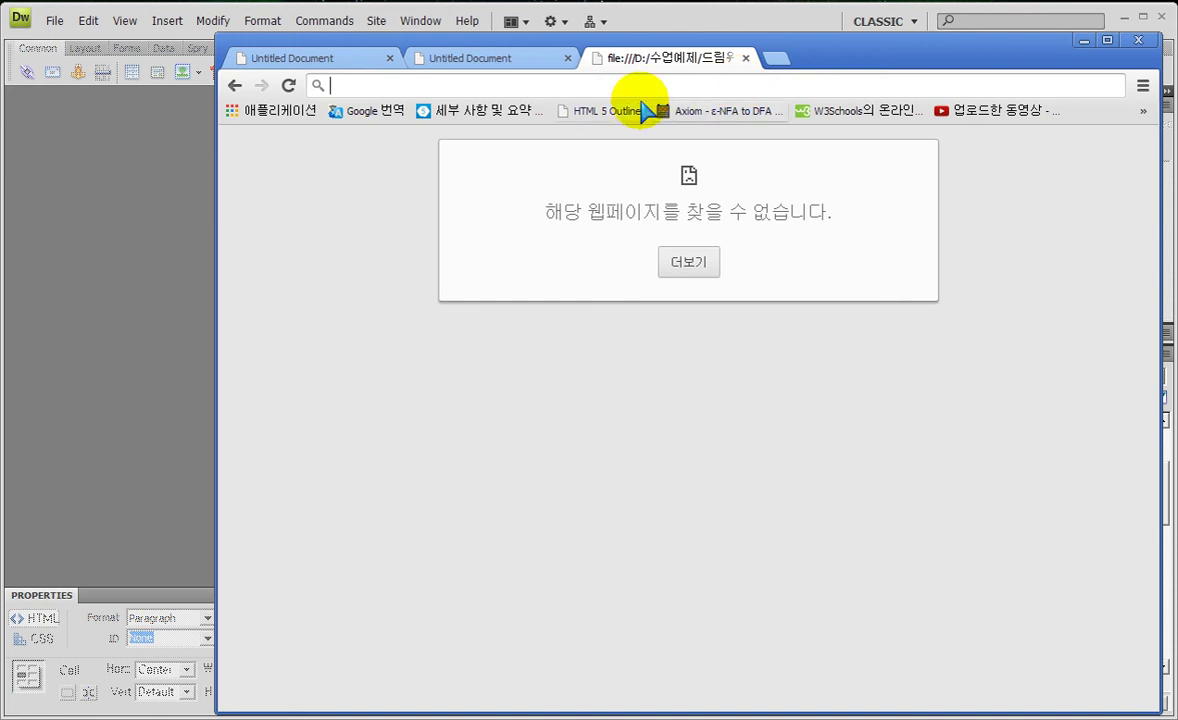
Copy the imgslide_03.html preview's address again and paste it over the faulty address in the third browser tab
{"action": "left_click", "coordinate": [466, 58]}
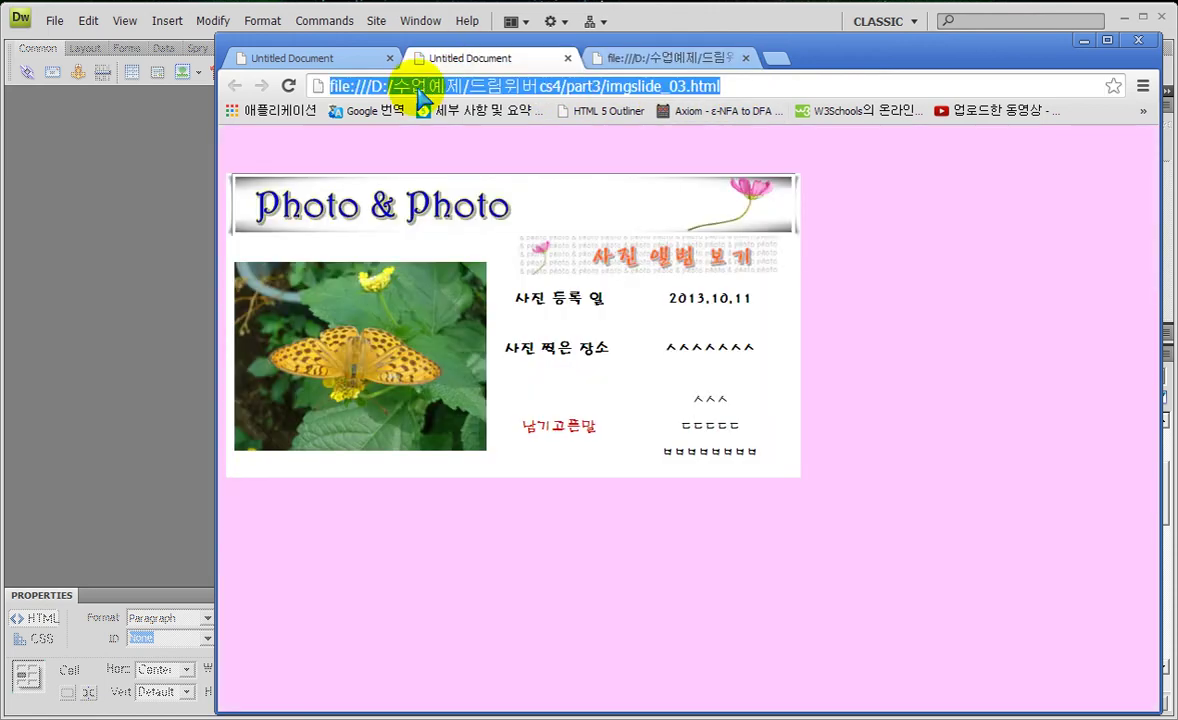
{"action": "right_click", "coordinate": [365, 86]}
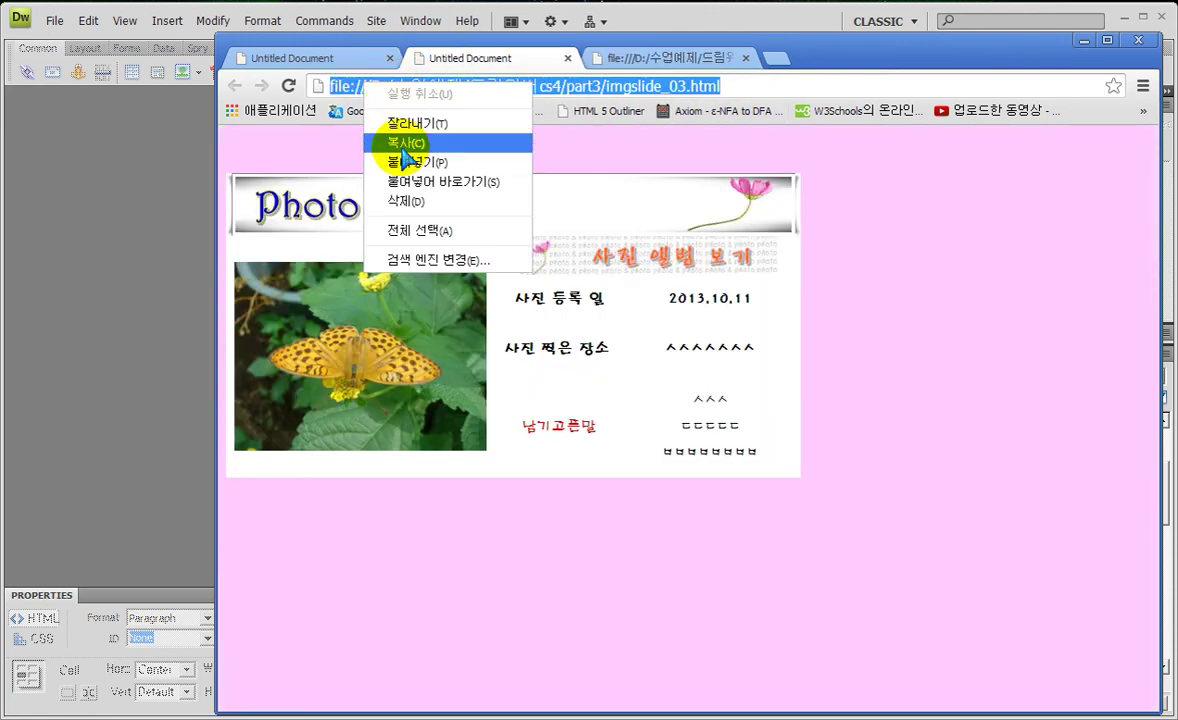
{"action": "left_click", "coordinate": [368, 142]}
{"action": "left_click", "coordinate": [645, 56]}
{"action": "right_click", "coordinate": [415, 88]}
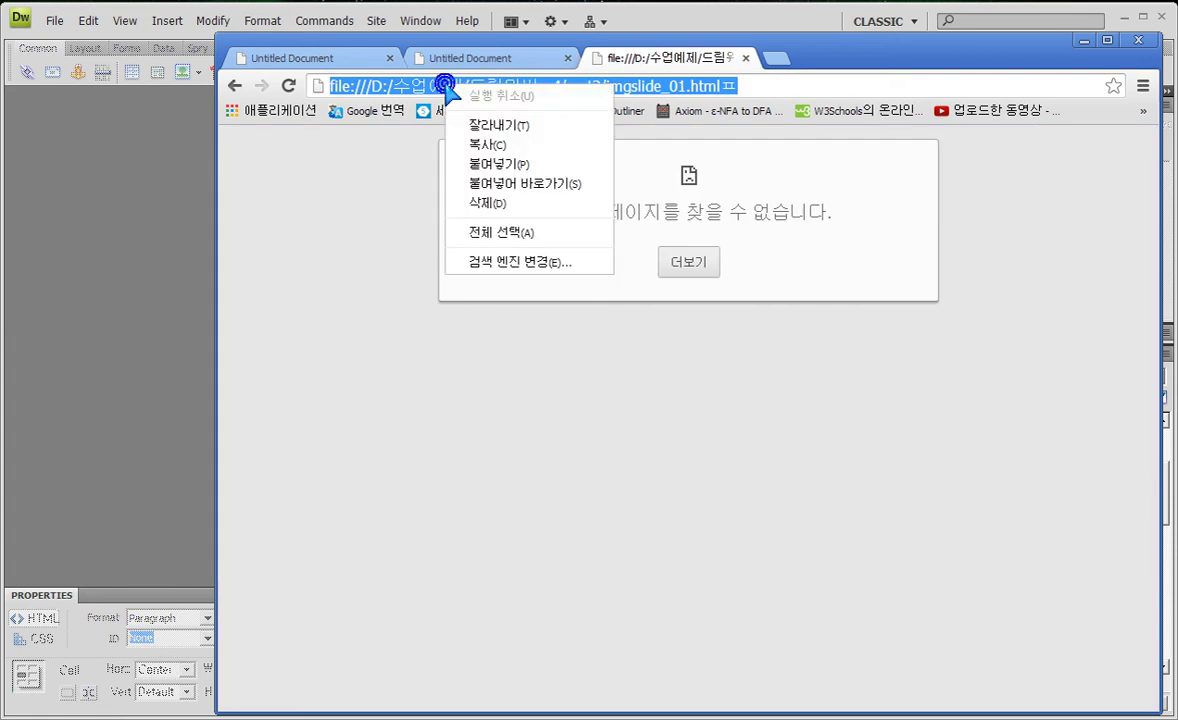
{"action": "left_click", "coordinate": [468, 50]}
{"action": "left_click", "coordinate": [628, 63]}
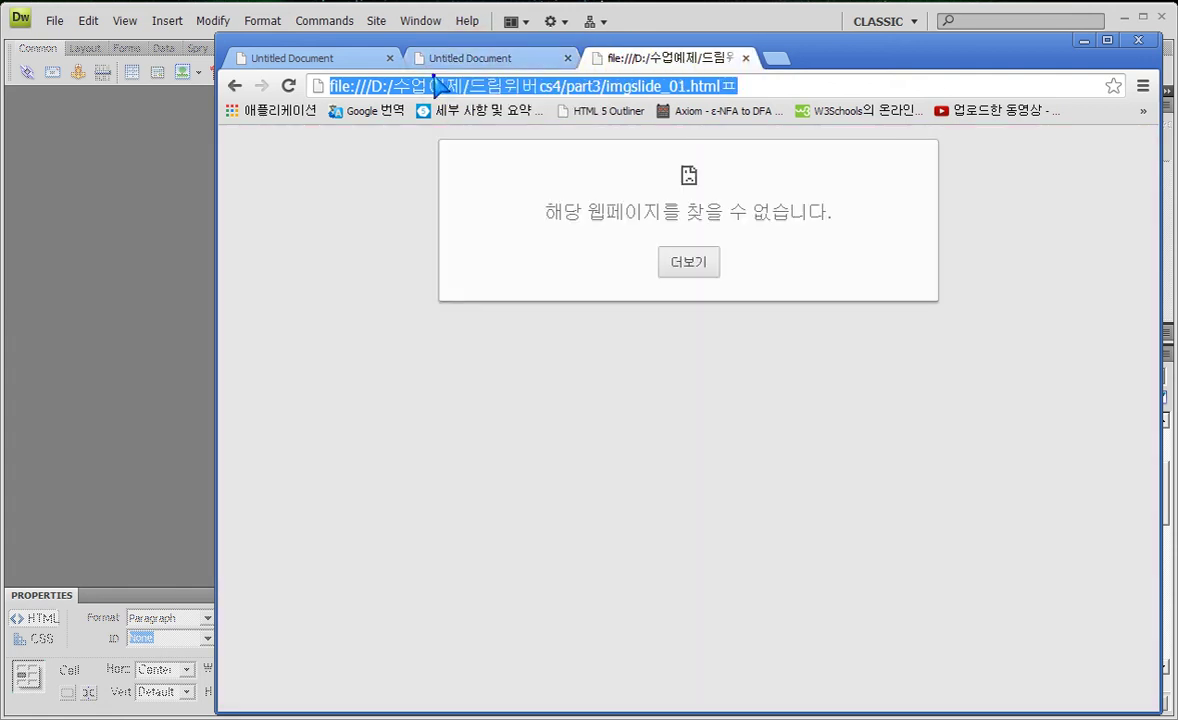
{"action": "right_click", "coordinate": [400, 84]}
{"action": "left_click", "coordinate": [480, 158]}
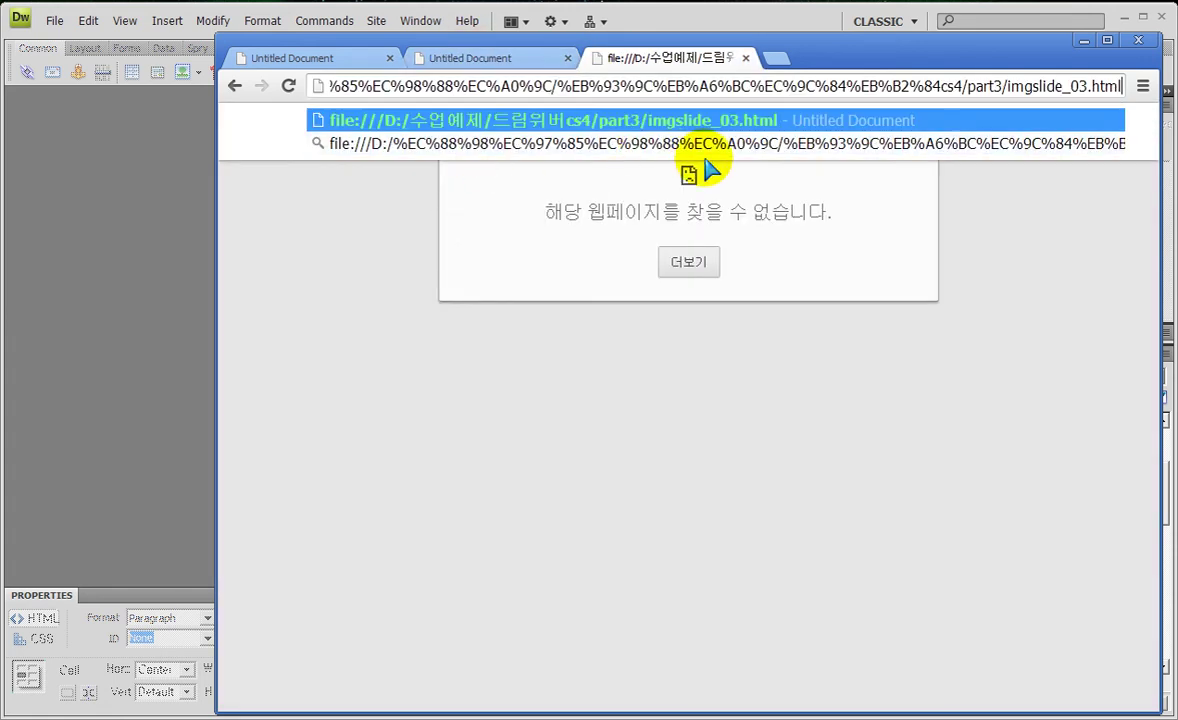
Load the pasted address, and change its file name to imgslide_01.html to reopen the first album page
{"action": "key", "text": "Return"}
{"action": "left_click", "coordinate": [665, 85]}
{"action": "left_click", "coordinate": [682, 85]}
{"action": "key", "text": "BackSpace"}
{"action": "type", "text": "1"}
{"action": "key", "text": "Return"}
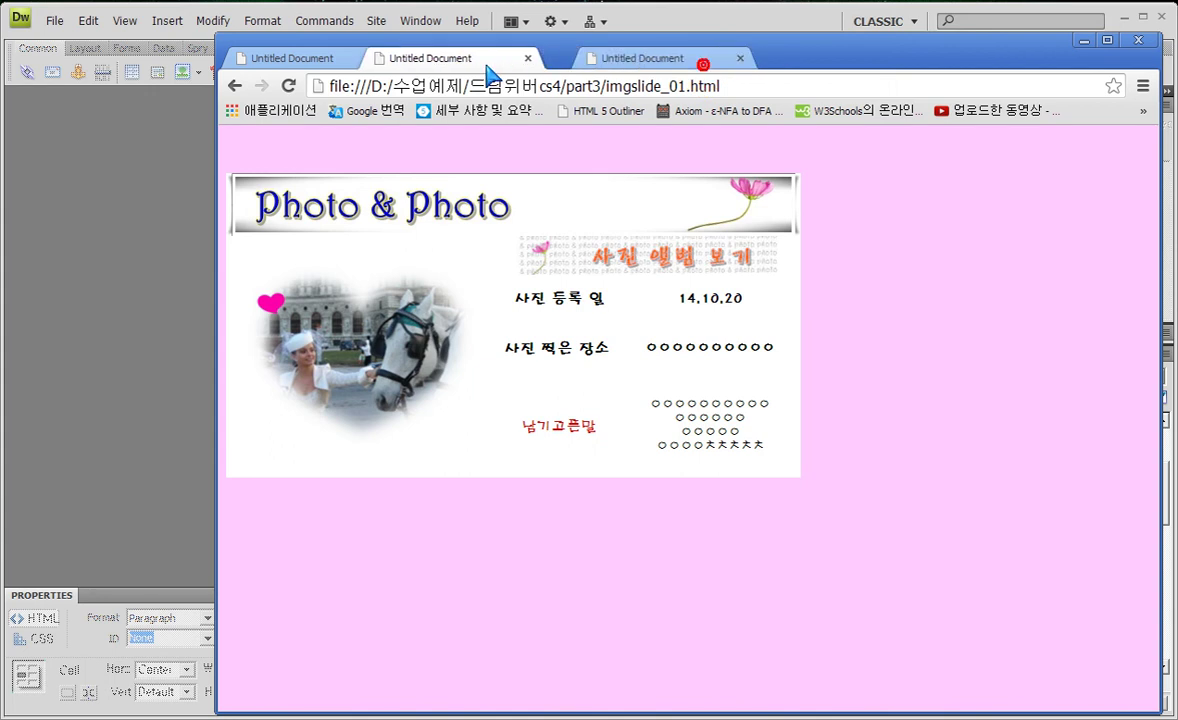
Look through the reopened imgslide_01.html preview together with the imgslide_02.html and imgslide_03.html previews
{"action": "left_click", "coordinate": [334, 55]}
{"action": "left_click", "coordinate": [487, 58]}
{"action": "left_click", "coordinate": [620, 58]}
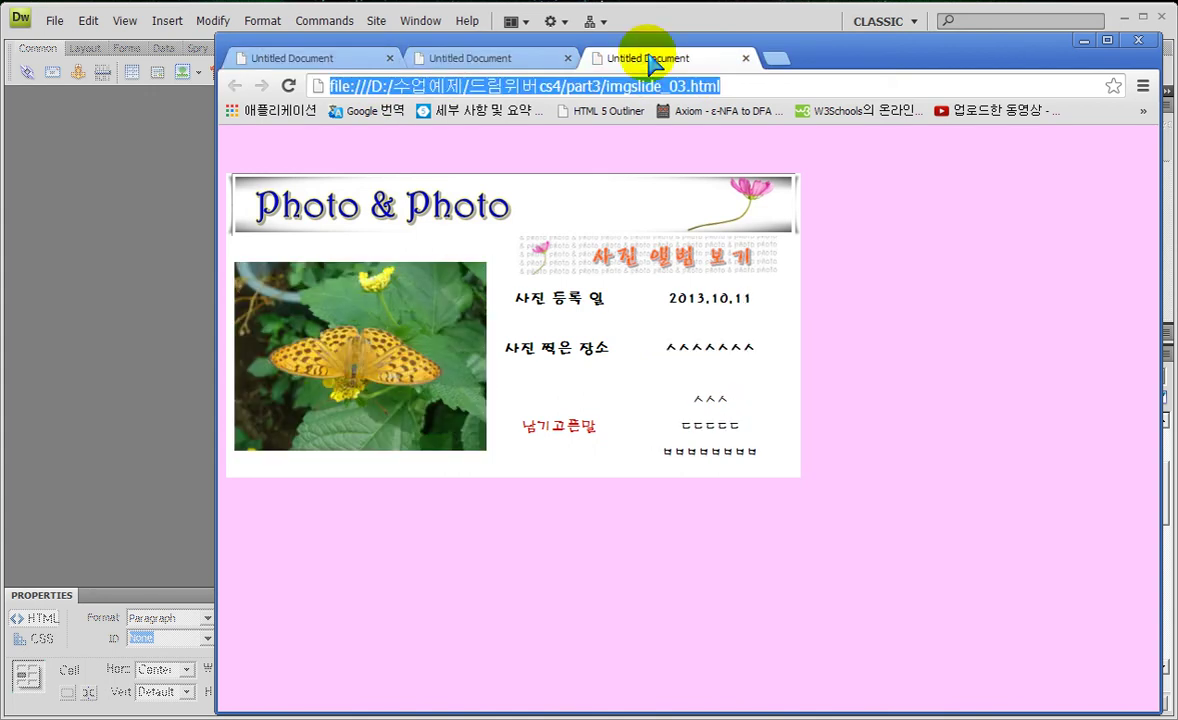